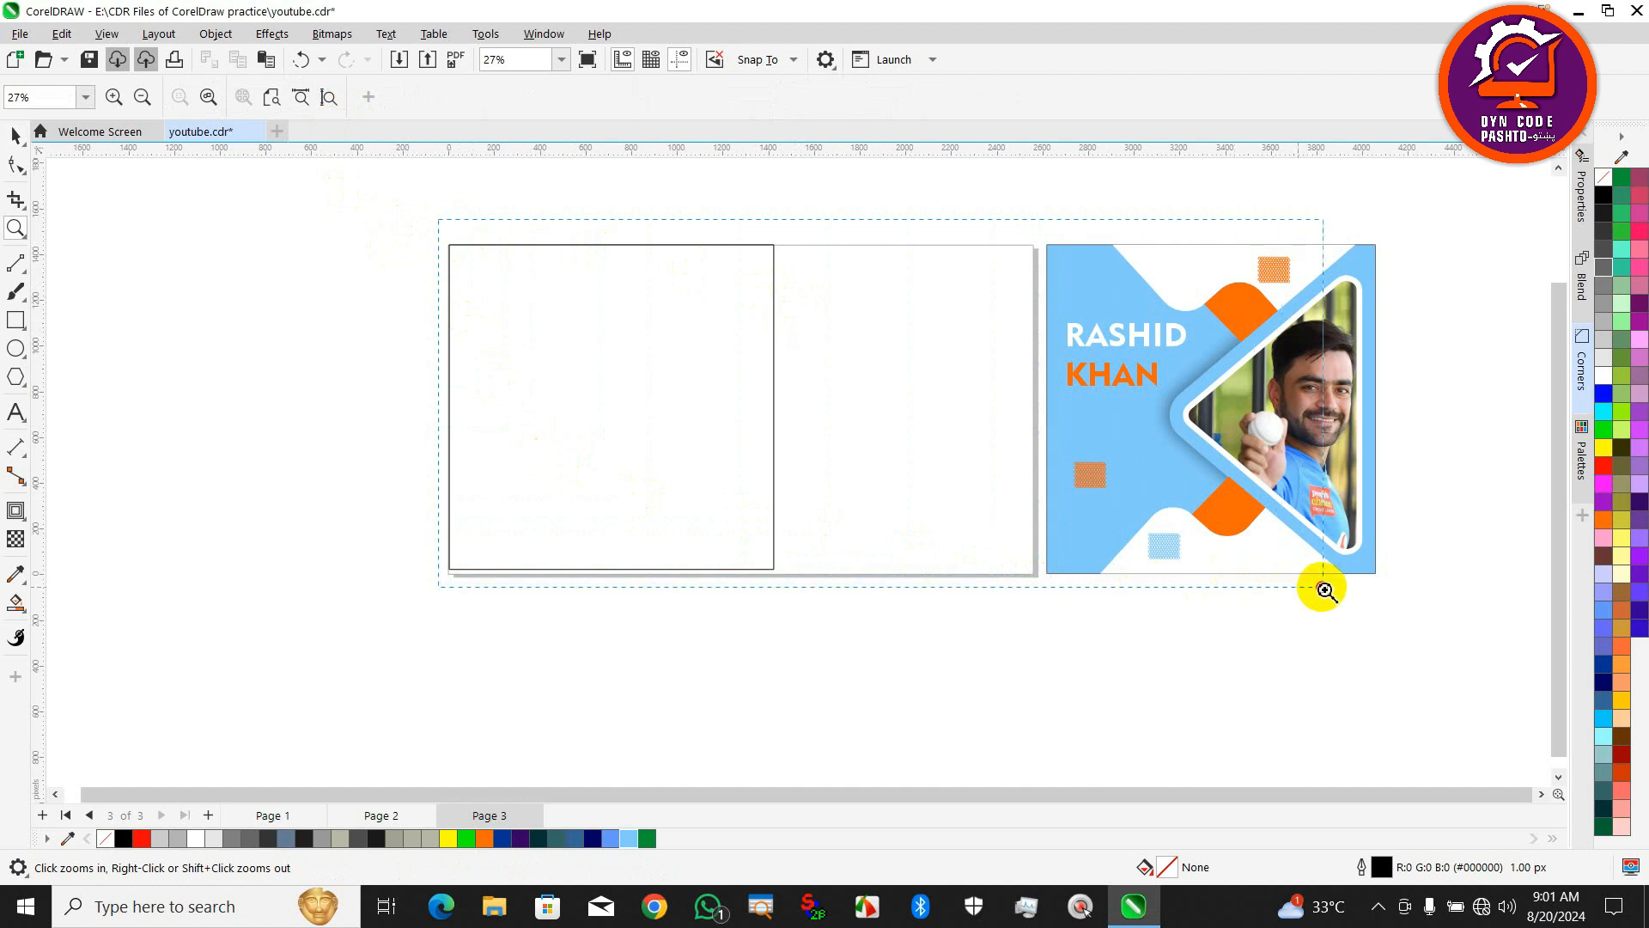
key(F4)
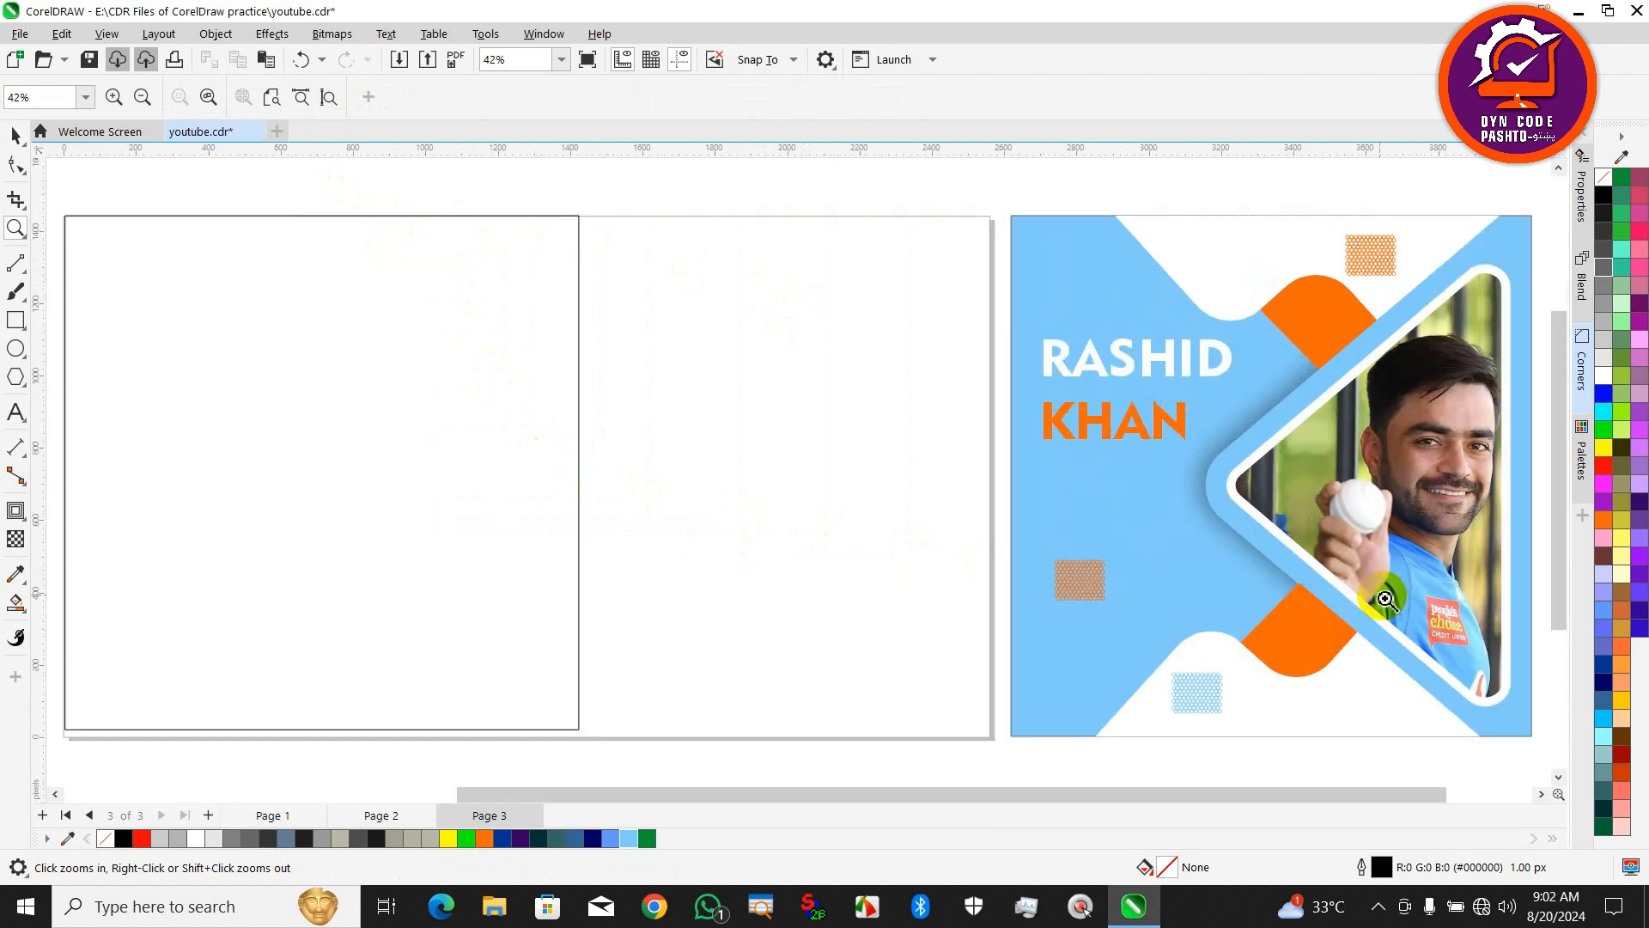
click(14, 139)
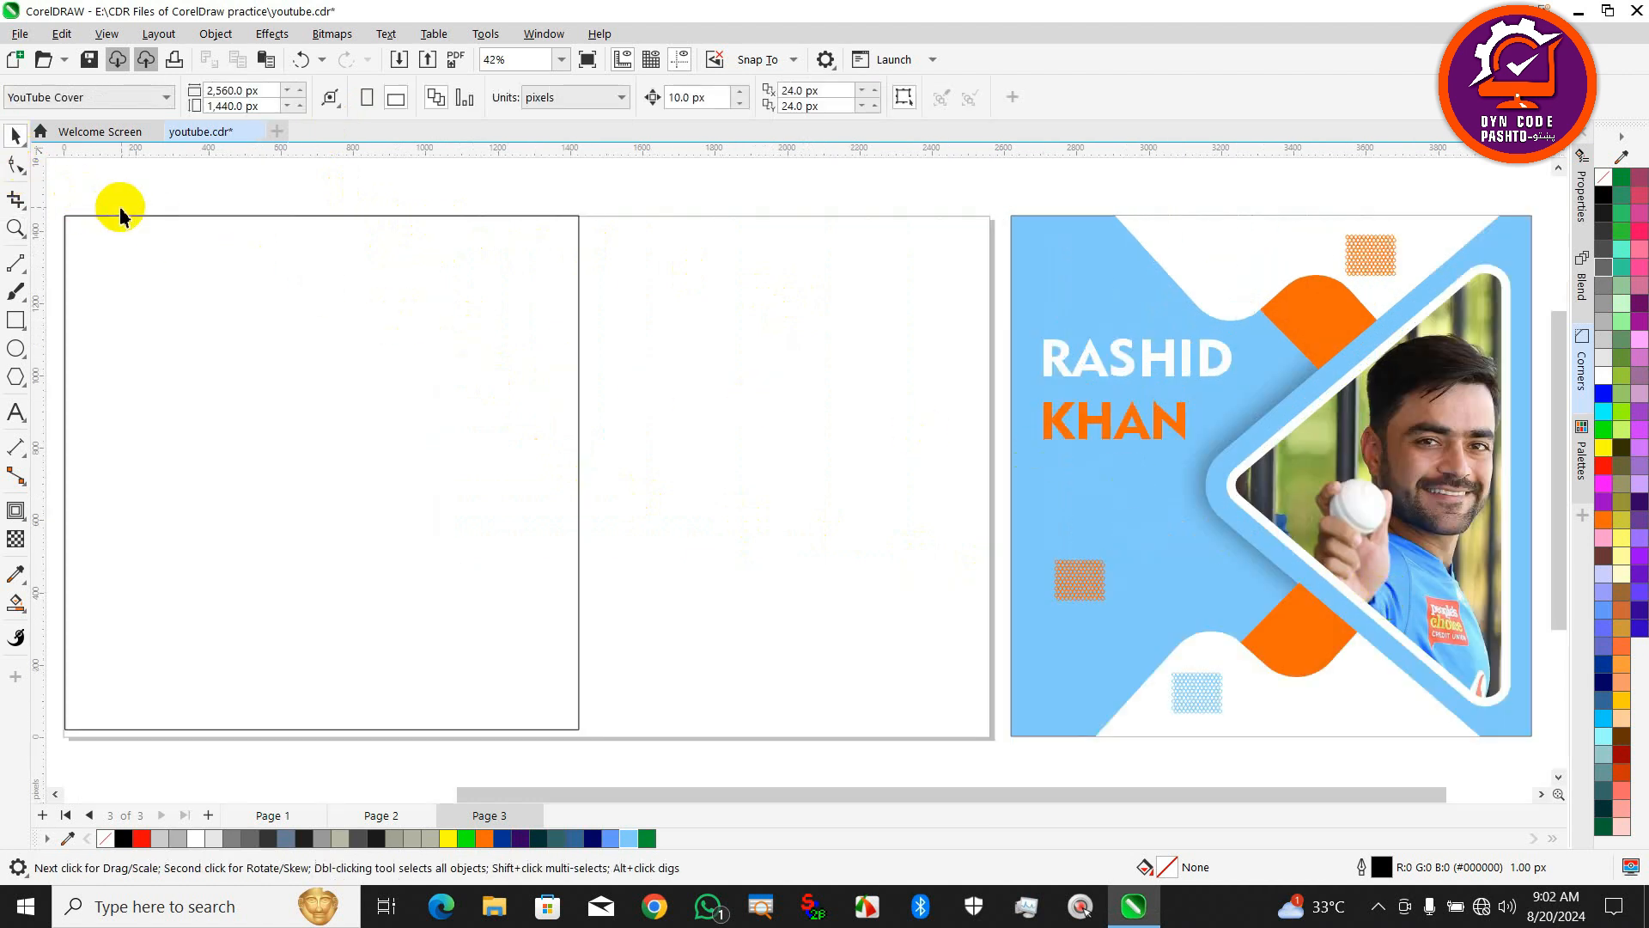
click(16, 319)
drag(373, 409, 481, 614)
key(Delete)
Draw a three-sided polygon overlapping the empty square and flatten it to about 1,047 × 586 px.
click(16, 376)
drag(322, 316, 720, 655)
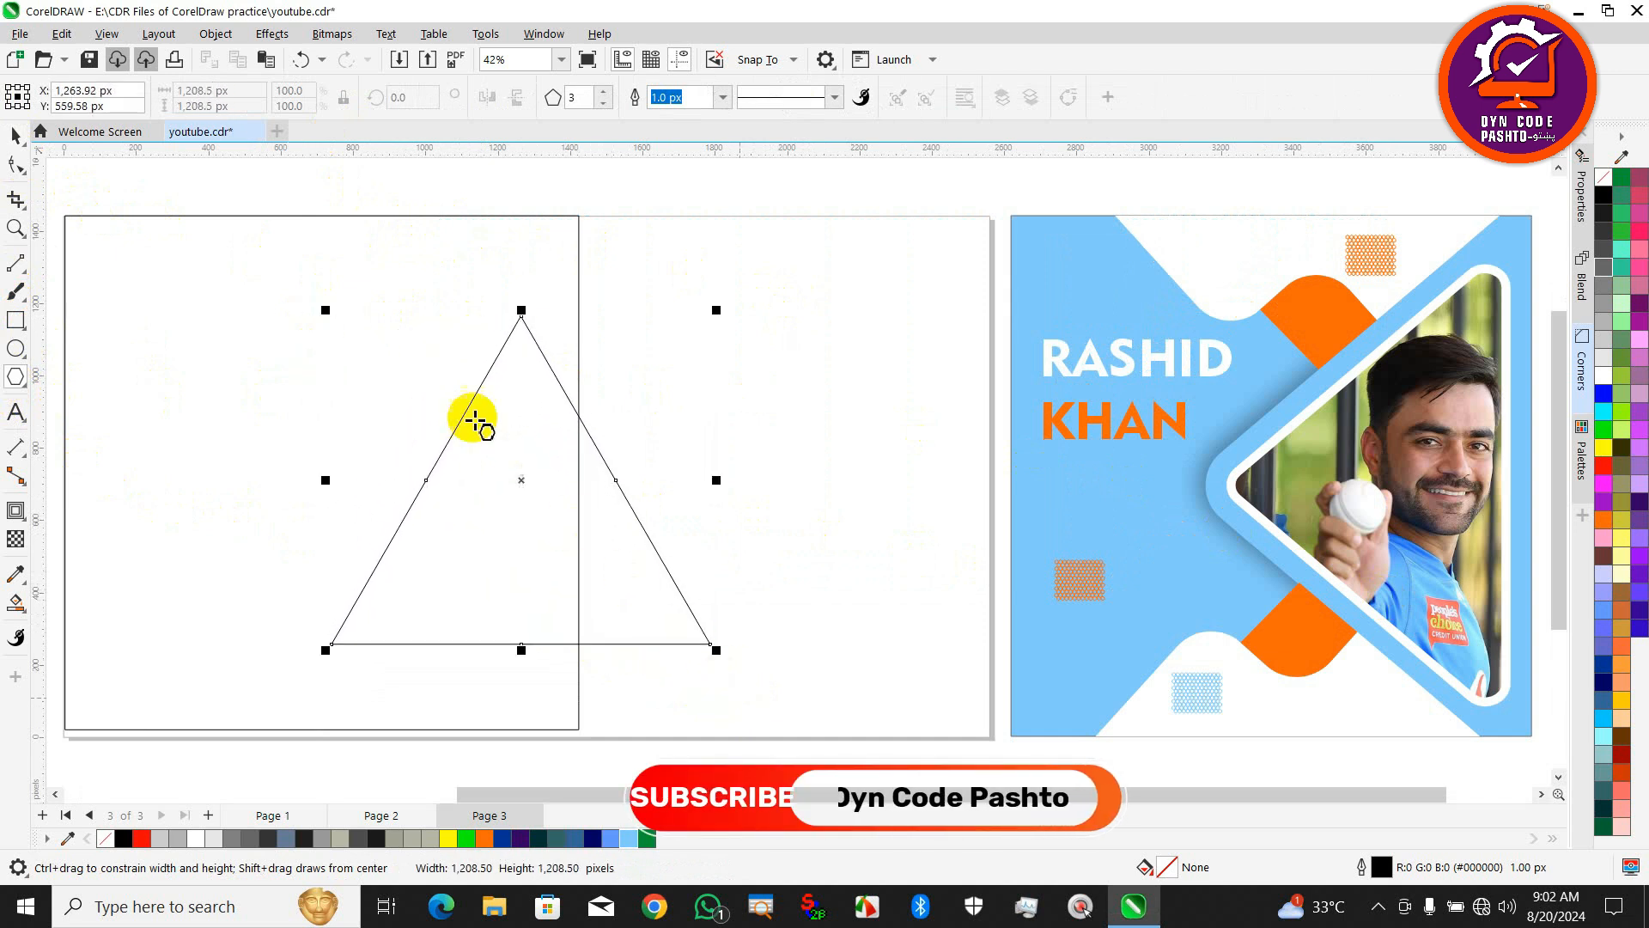
drag(521, 314, 522, 427)
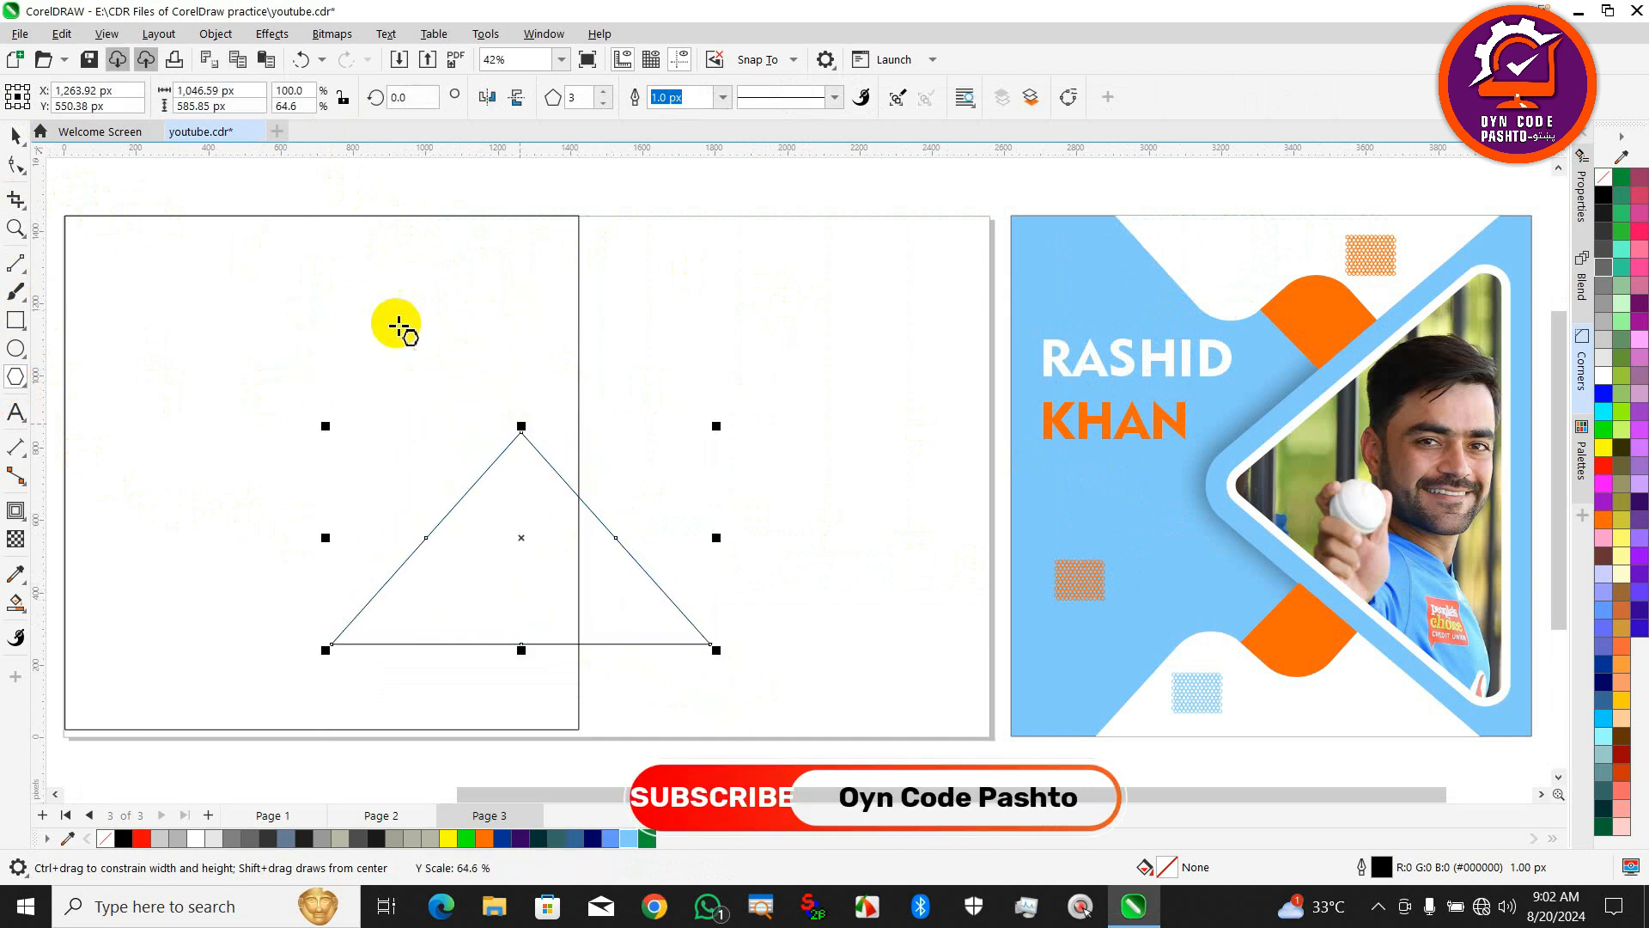
Rotate the triangle 90° so its apex points left.
click(16, 136)
click(502, 485)
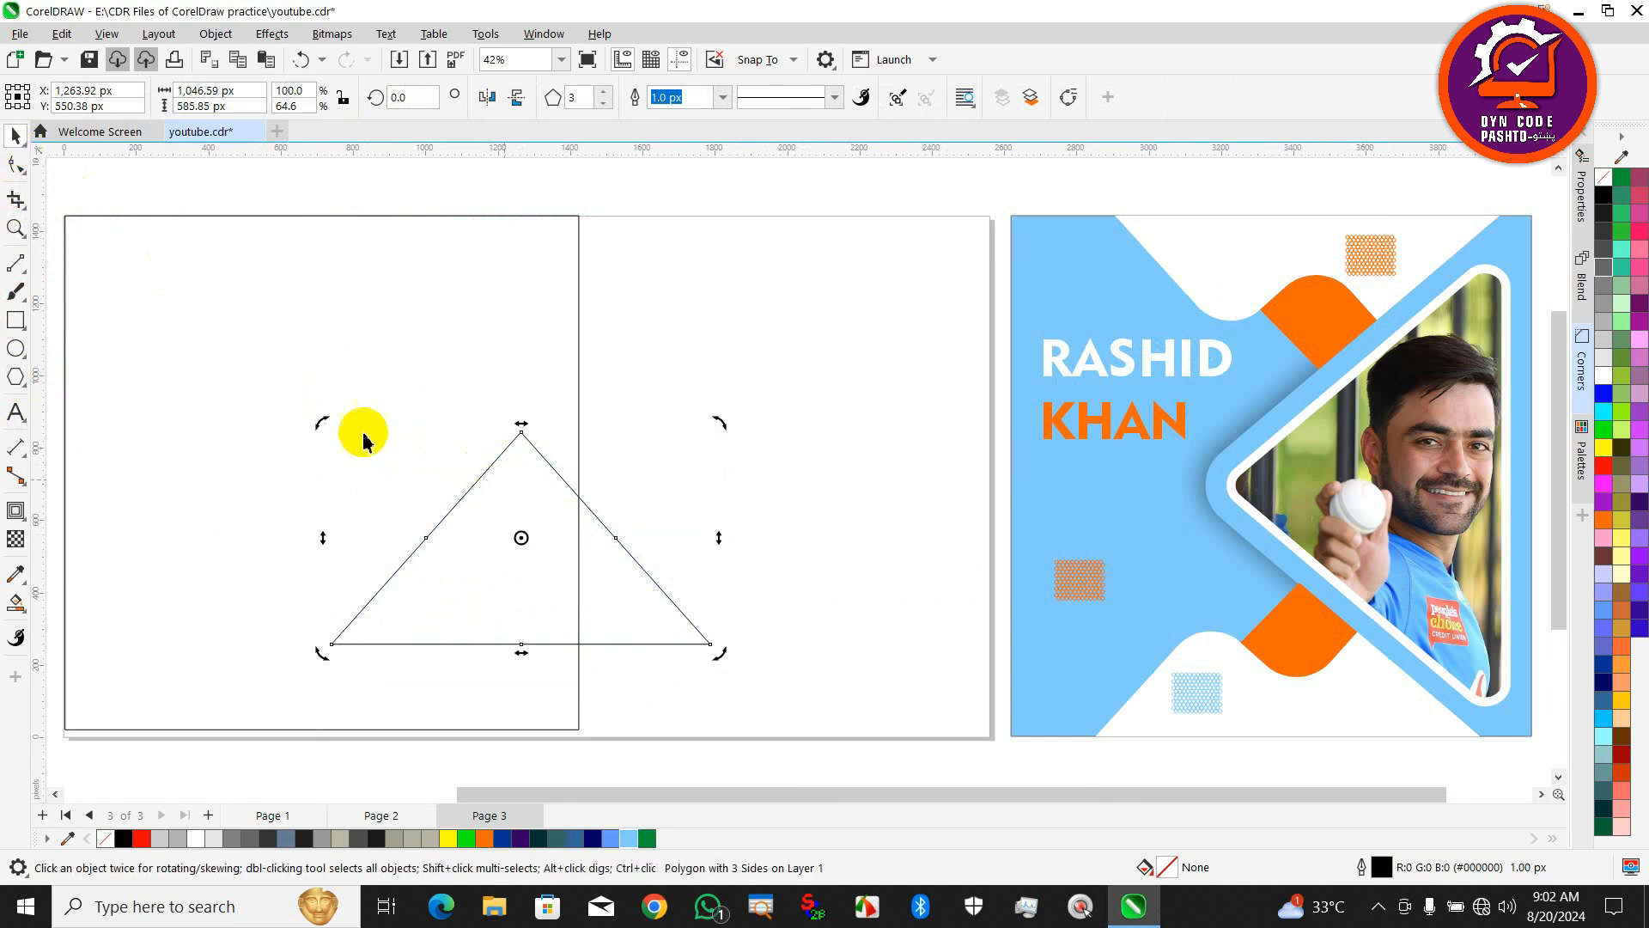
drag(328, 421, 438, 721)
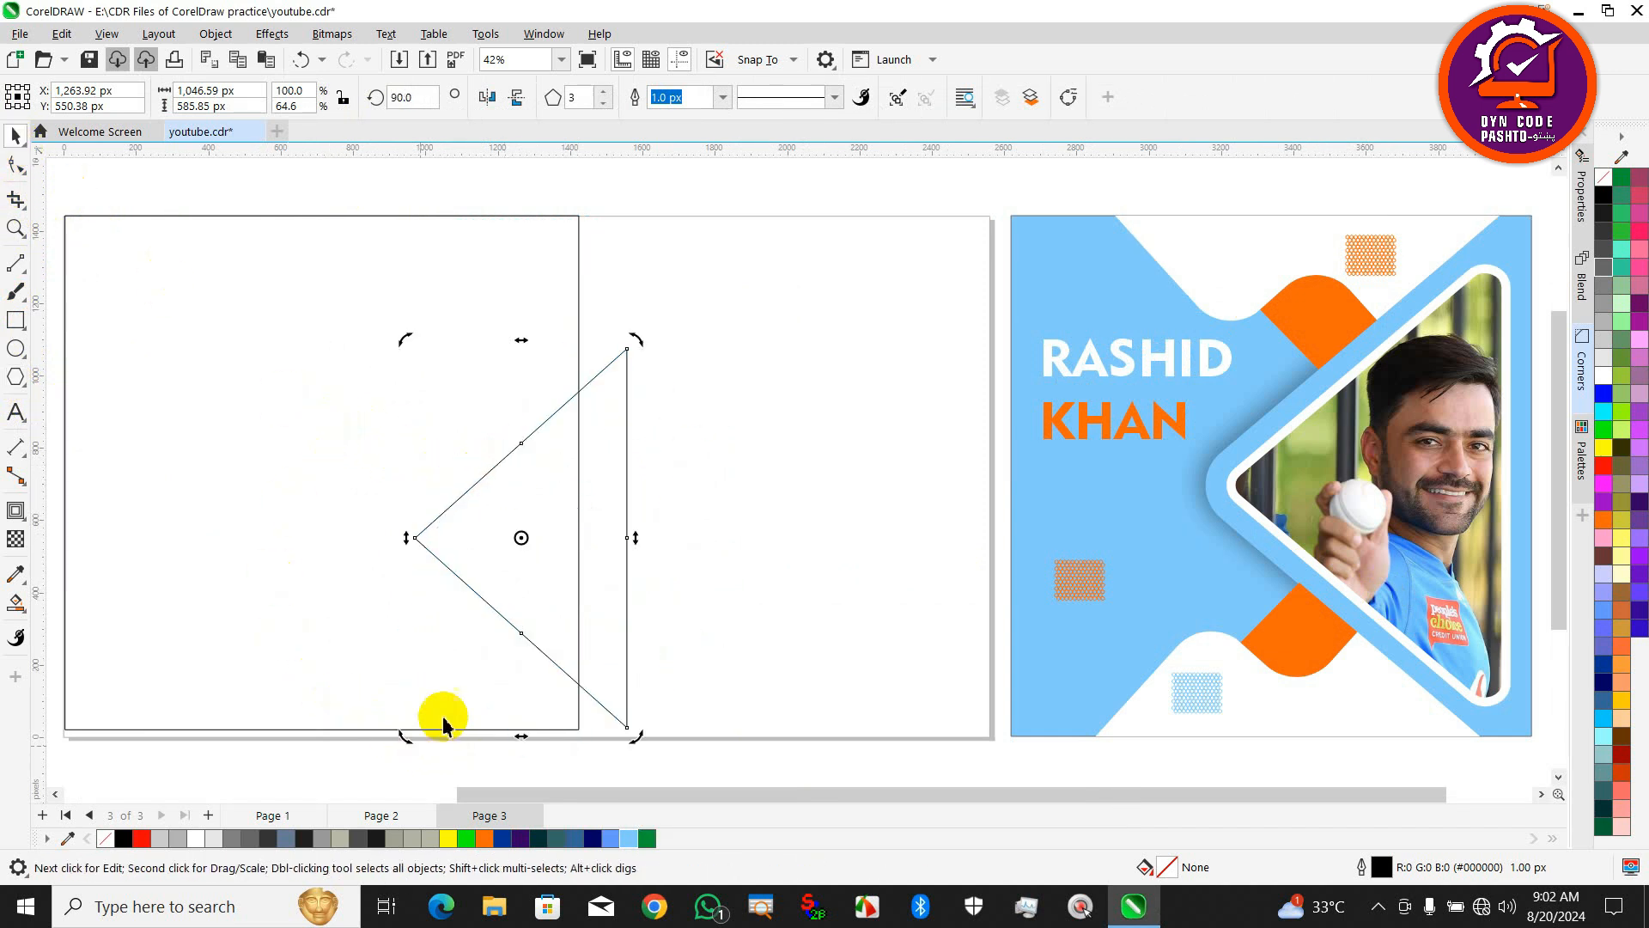
Move the triangle into the right part of the square and scale it to about 693 × 1,237 px.
drag(542, 571, 479, 460)
drag(344, 620, 271, 730)
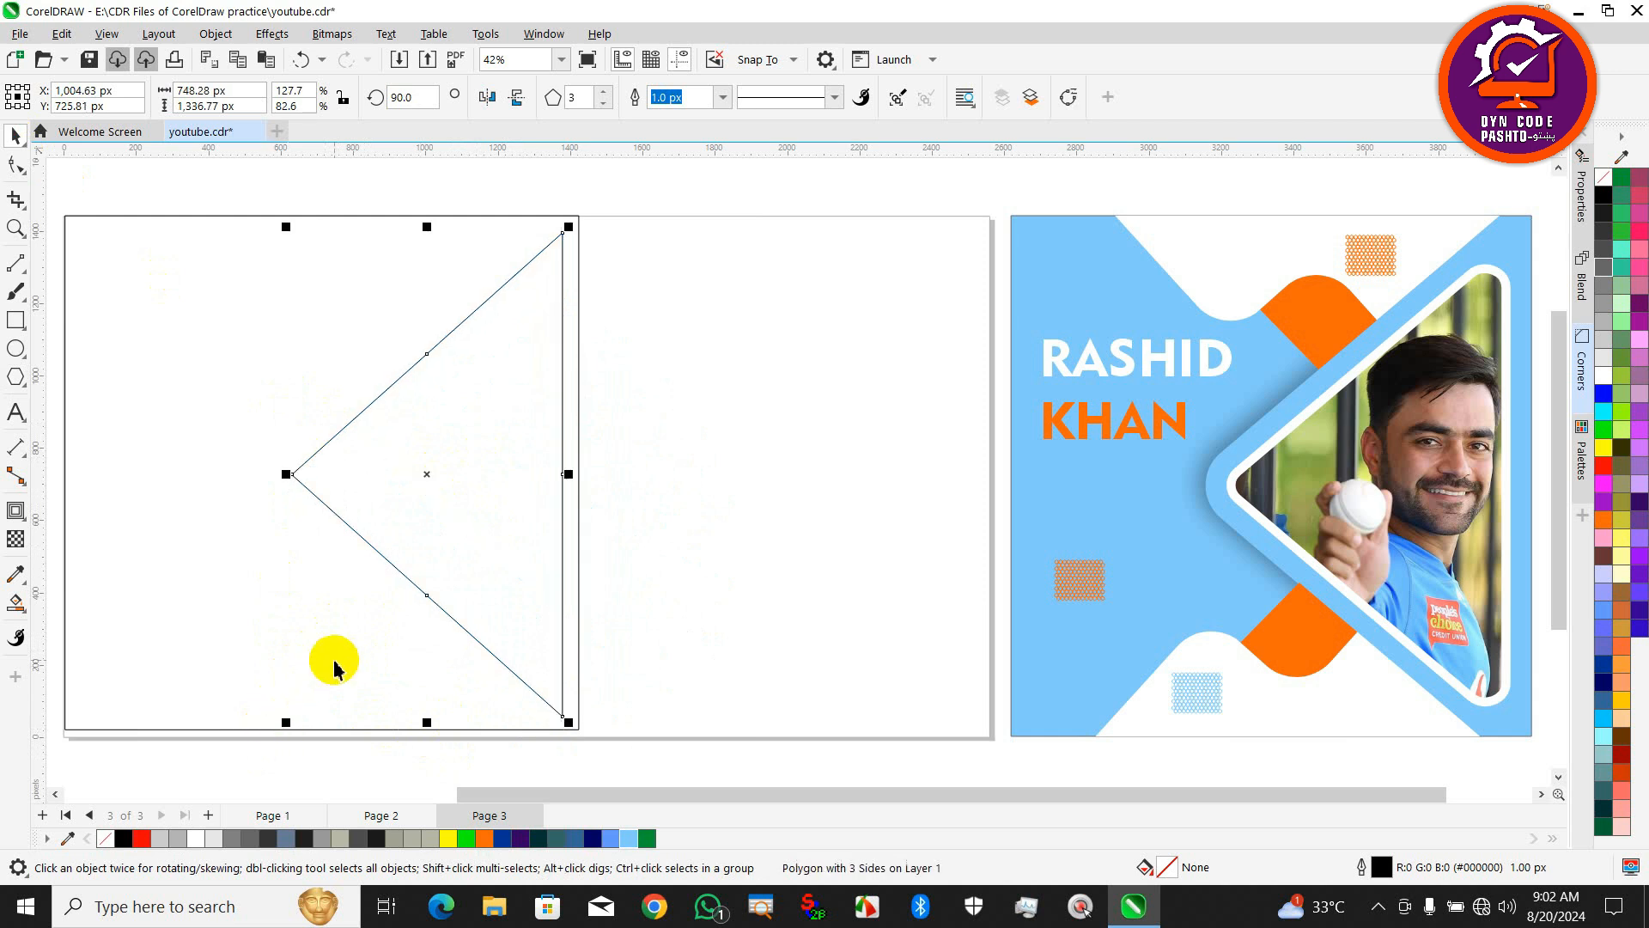
scroll(334, 669, down, 1)
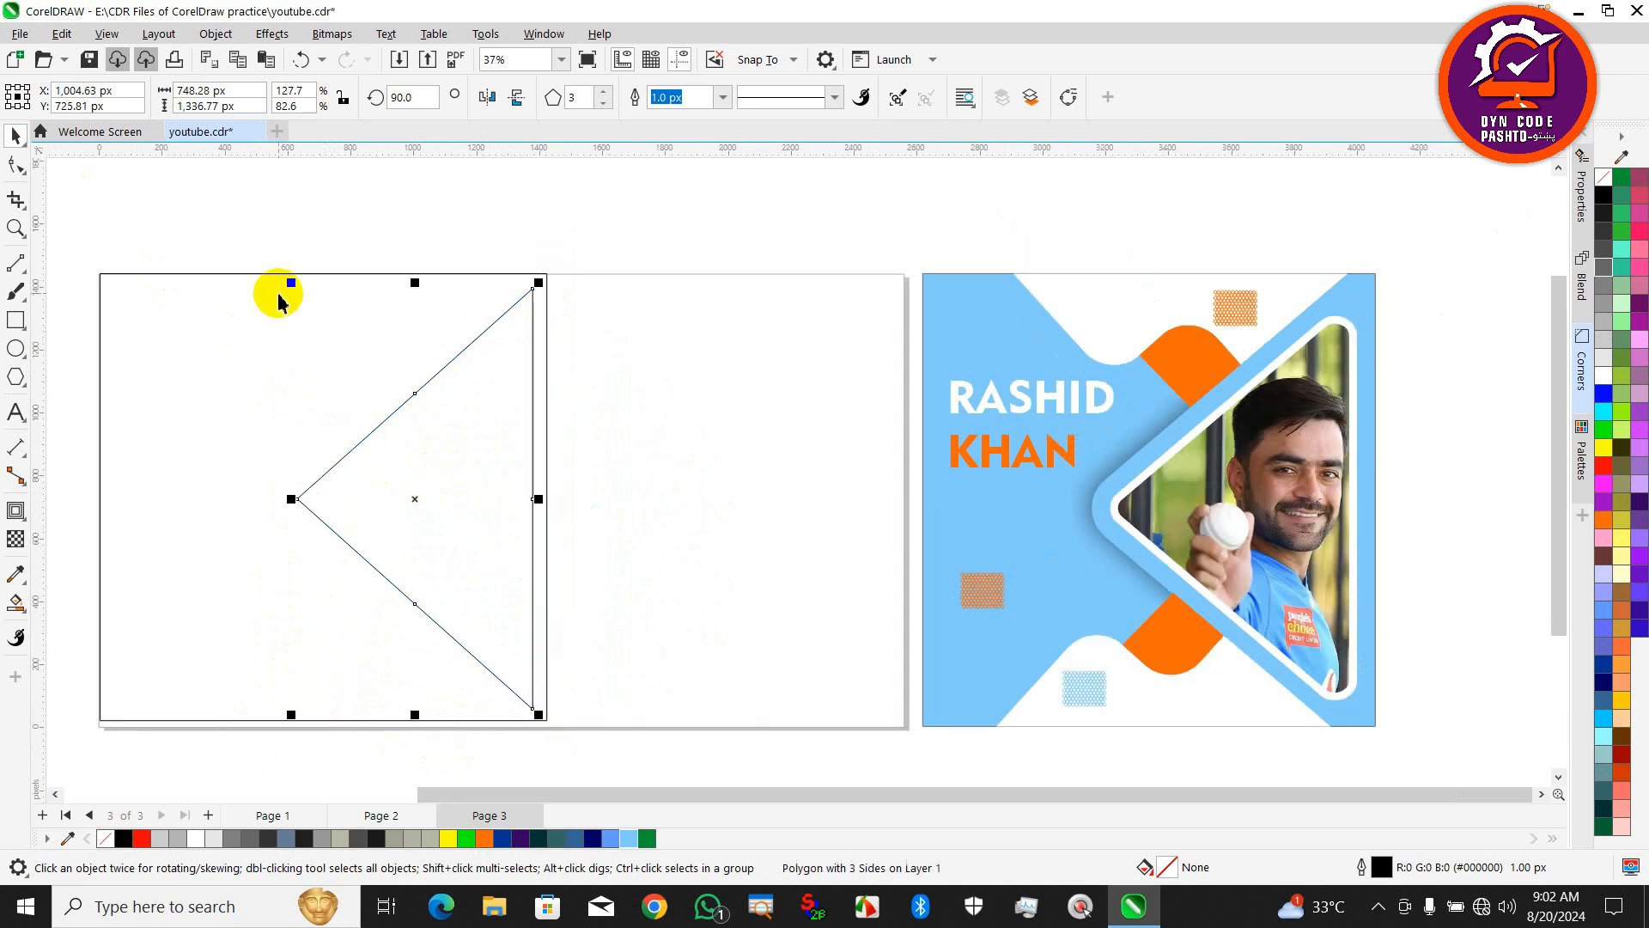
drag(288, 283, 299, 298)
scroll(493, 427, up, 2)
mouse_move(493, 427)
mouse_down()
mouse_move(493, 441)
mouse_move(493, 427)
mouse_up()
scroll(493, 324, down, 3)
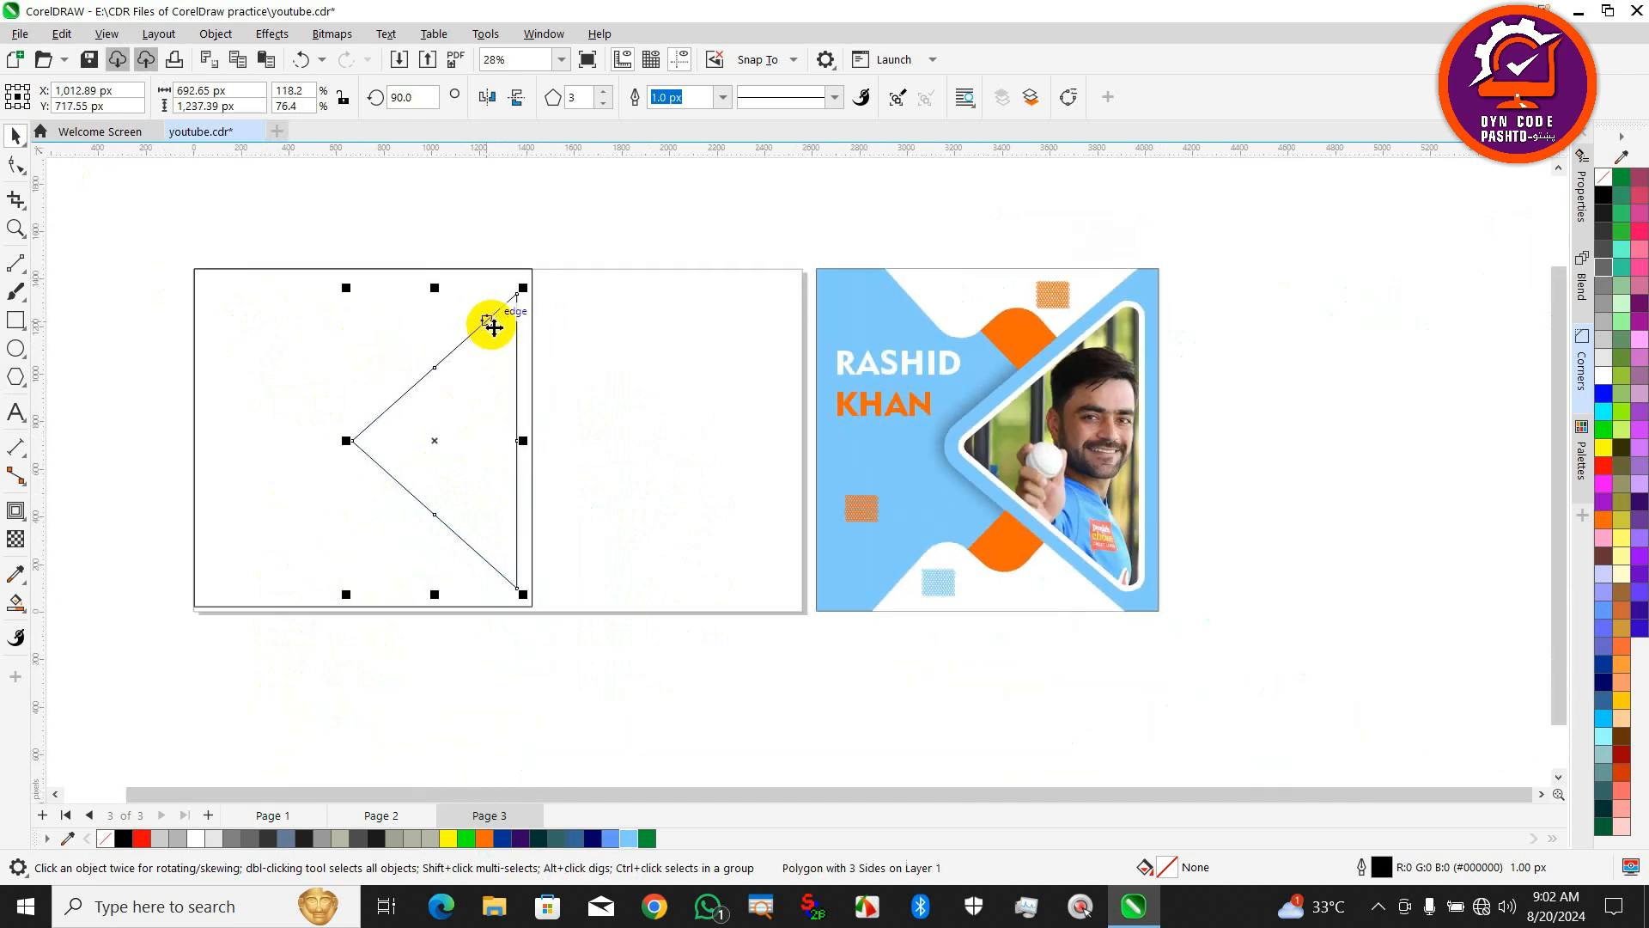
Round the triangle's corners with a 50 px fillet.
click(1583, 351)
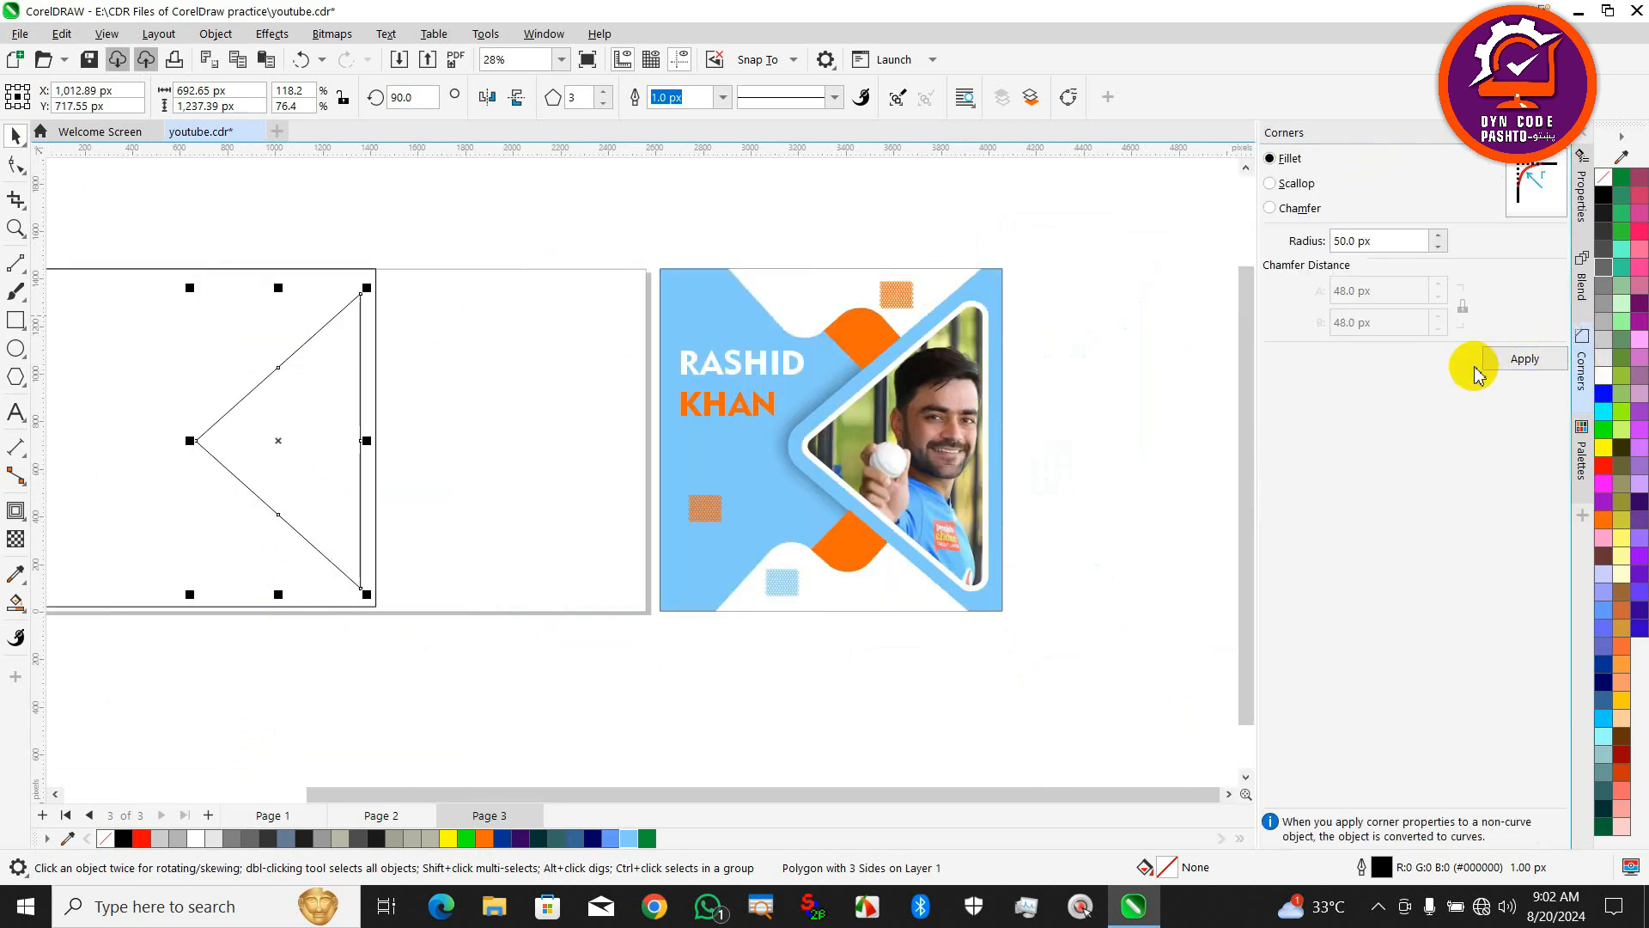
click(1505, 365)
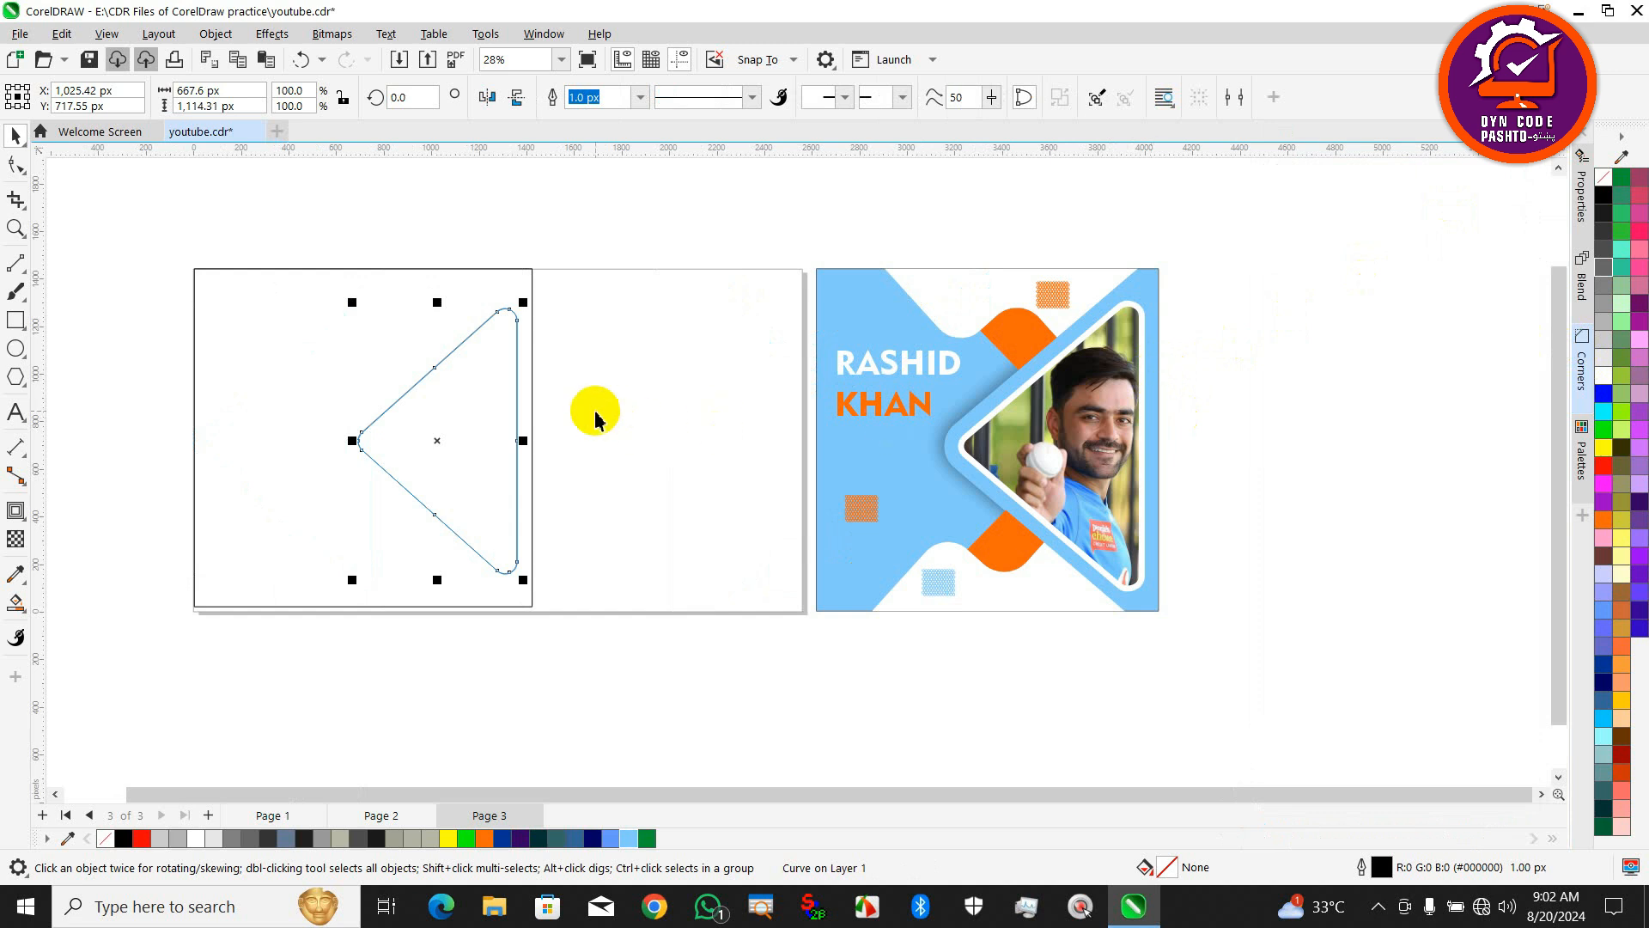
scroll(475, 393, up, 2)
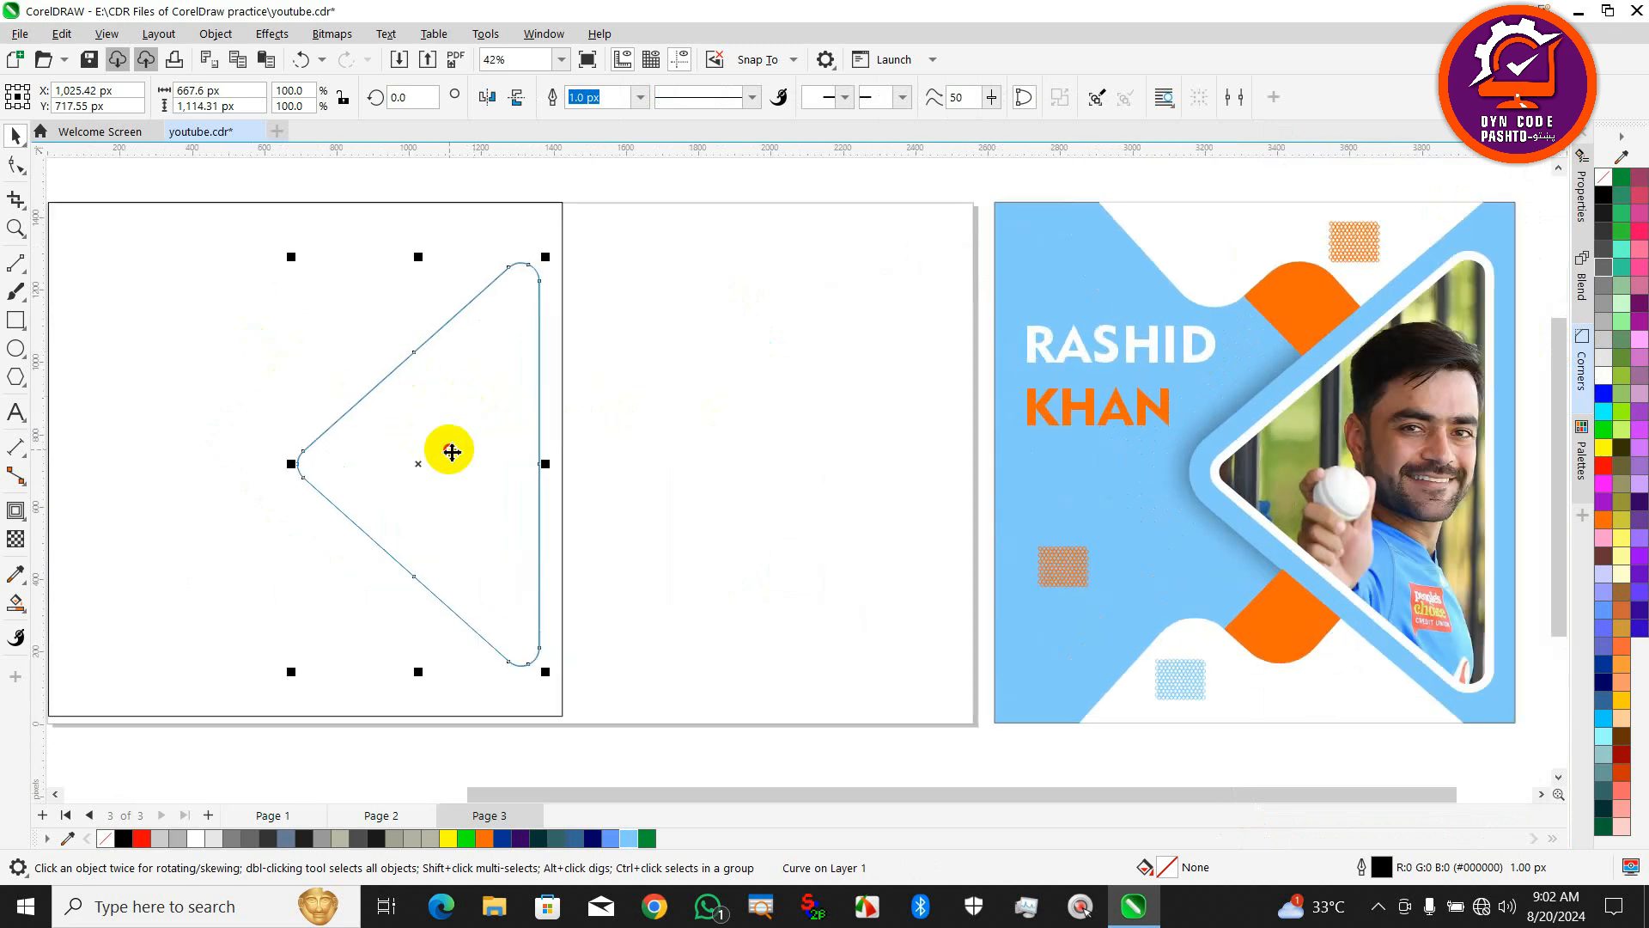
Add a one-step outward contour of about 66 px around the rounded triangle and break the contour apart.
click(452, 451)
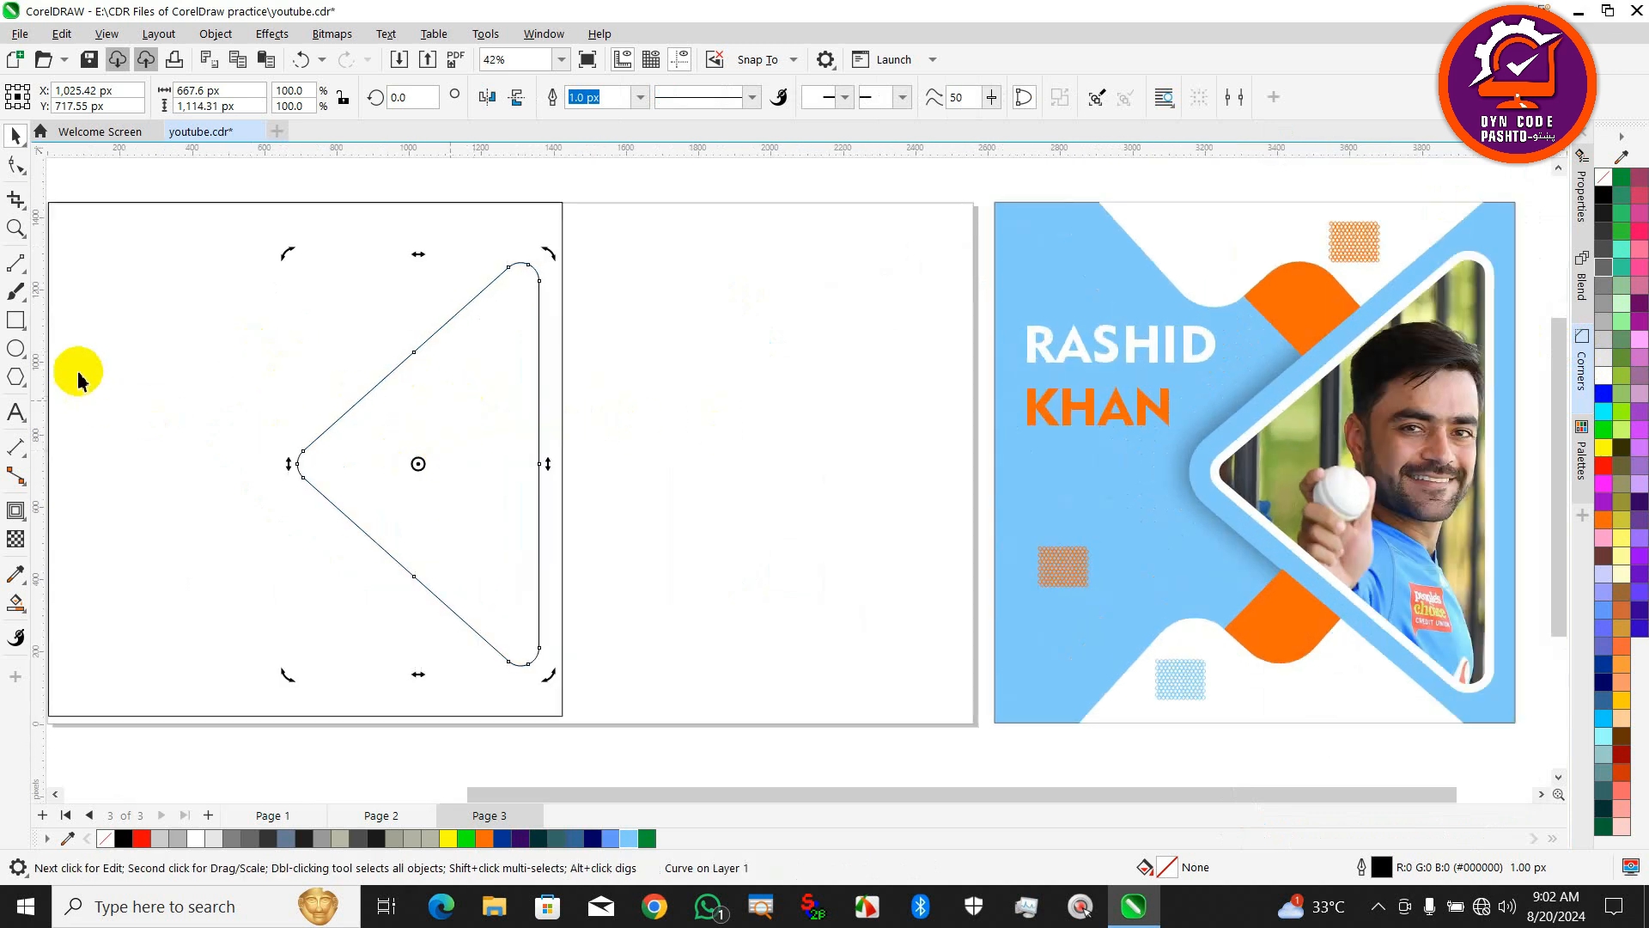
click(15, 512)
drag(529, 269, 543, 246)
scroll(560, 312, up, 4)
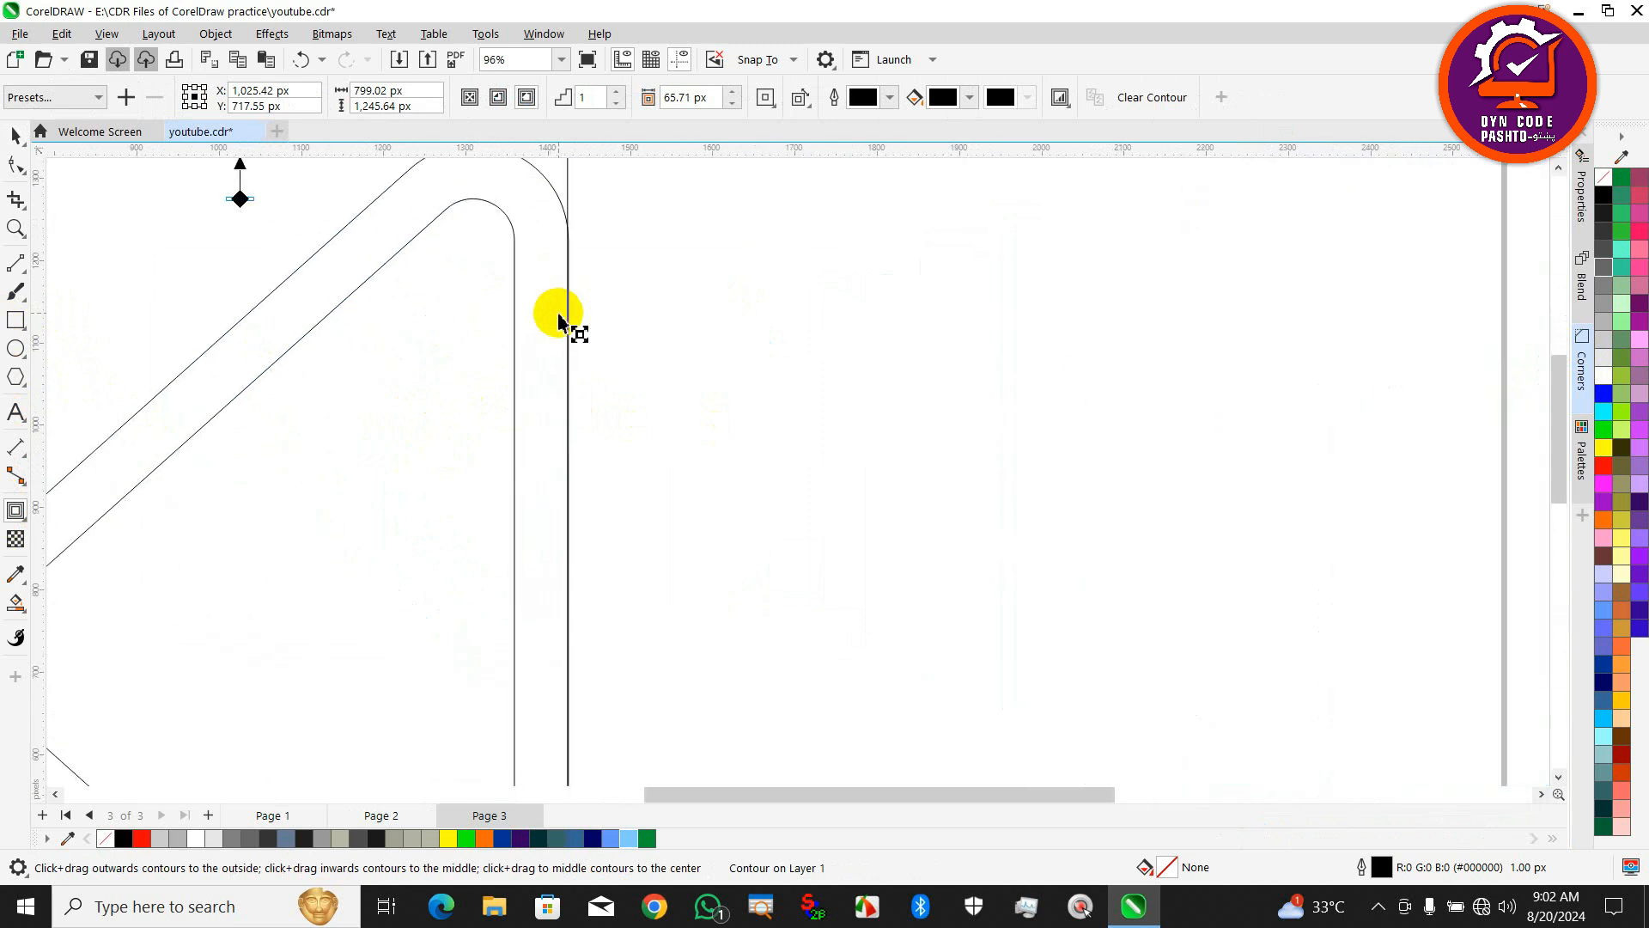
scroll(560, 313, down, 4)
click(15, 136)
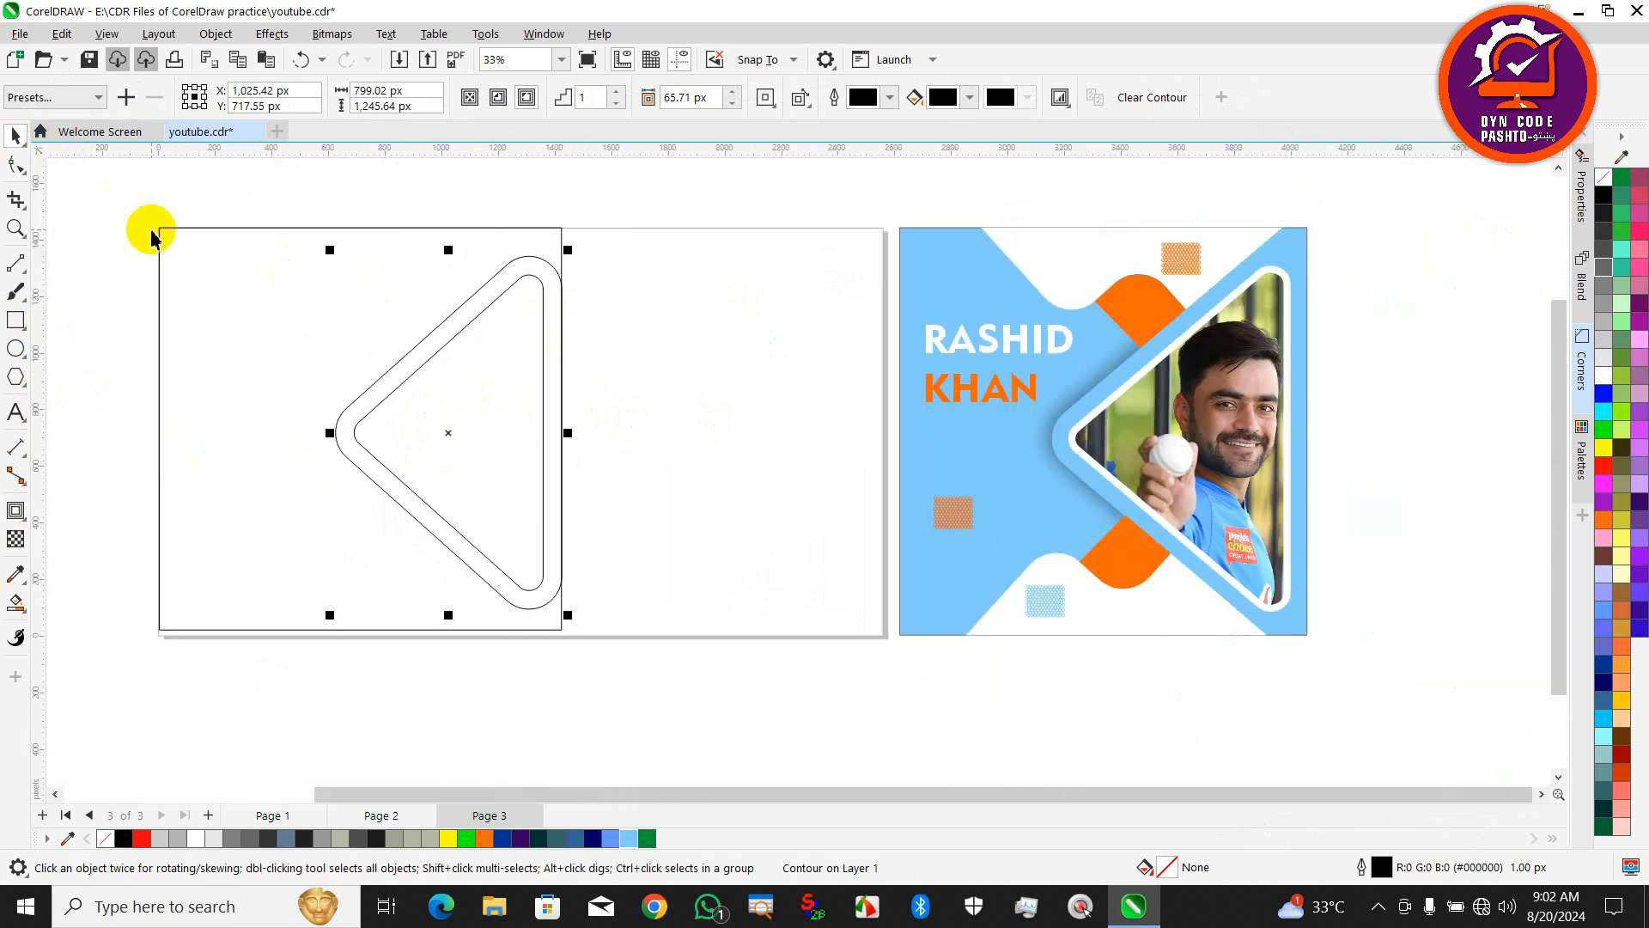
key(ctrl+k)
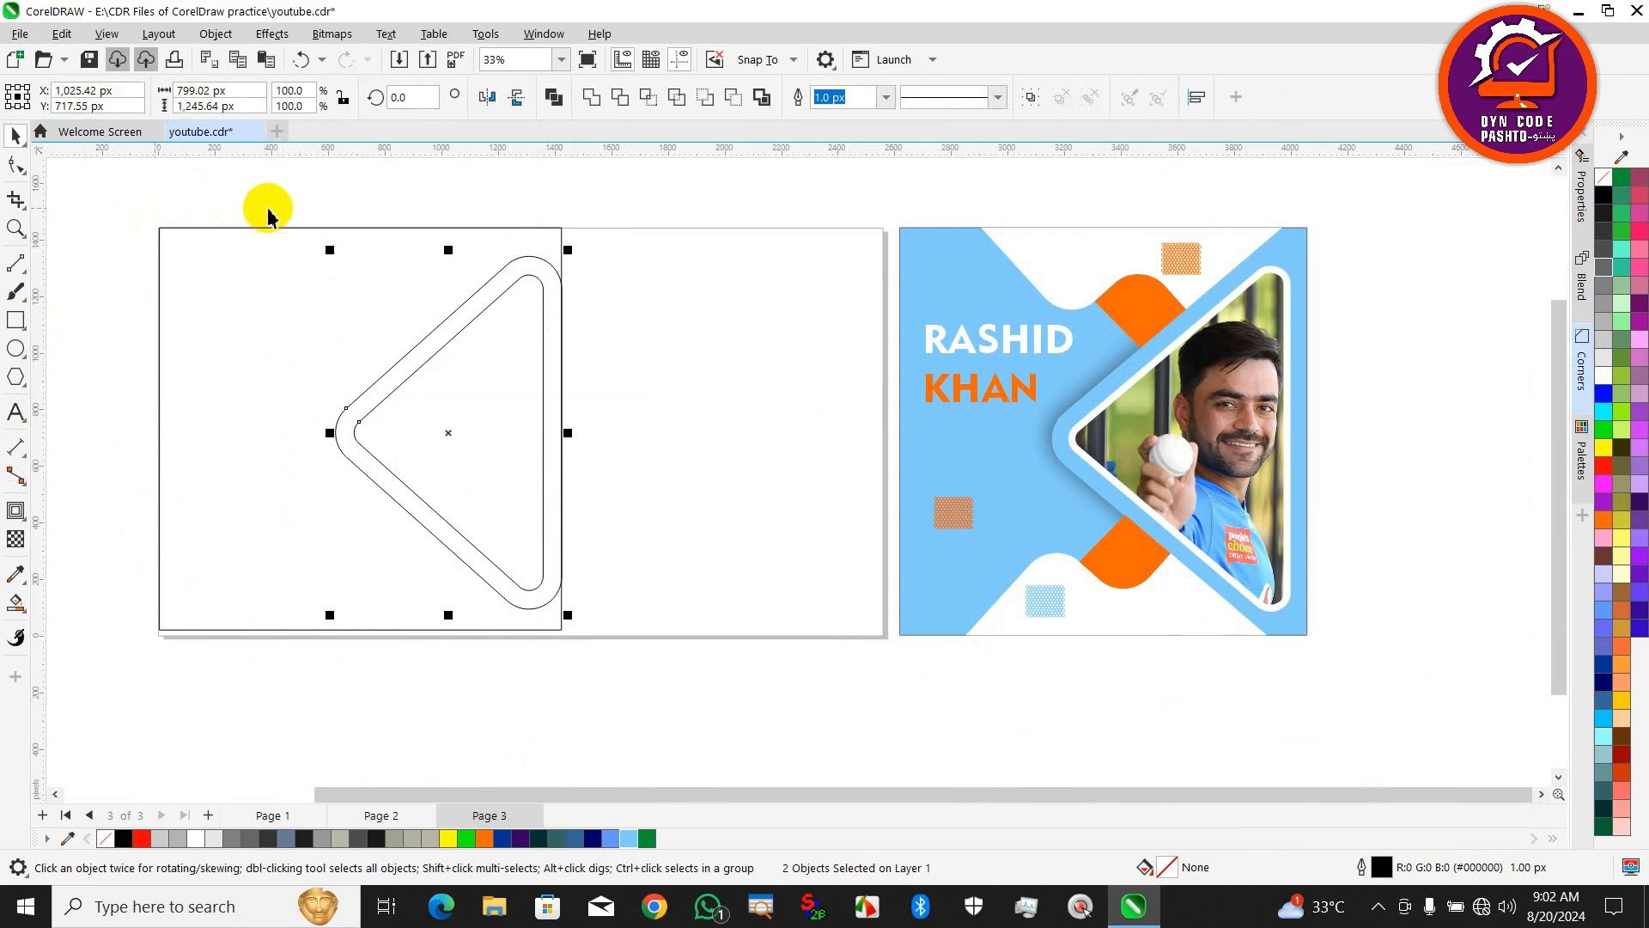
Fill the inner rounded triangle with light gray and clear the selection.
click(459, 322)
click(521, 335)
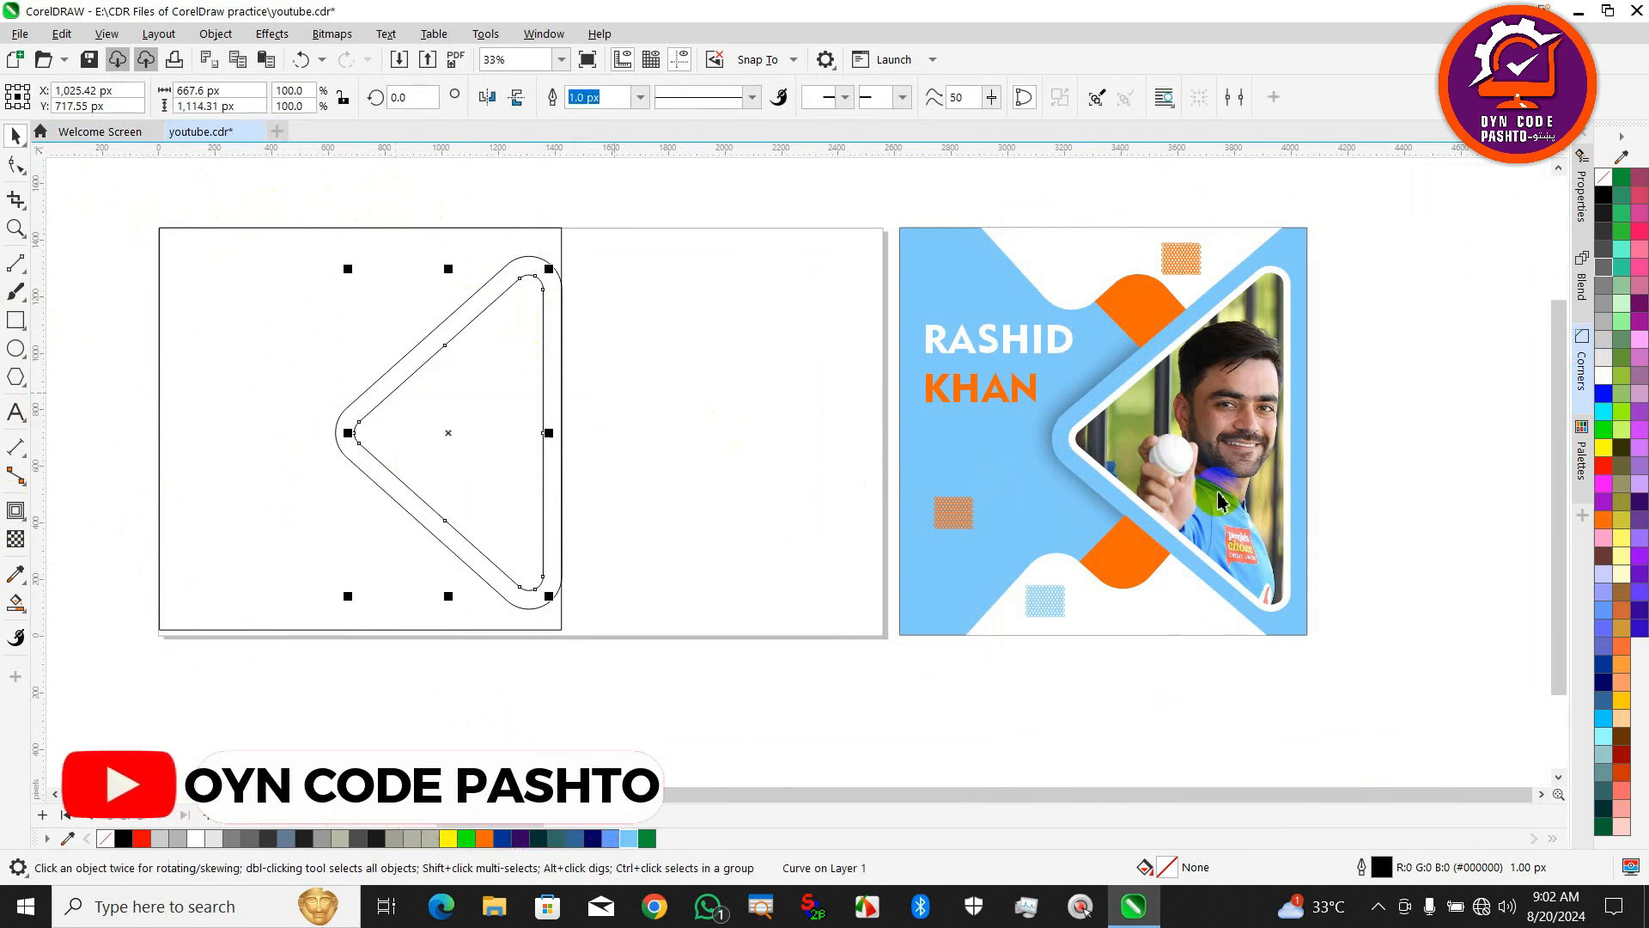
click(1605, 361)
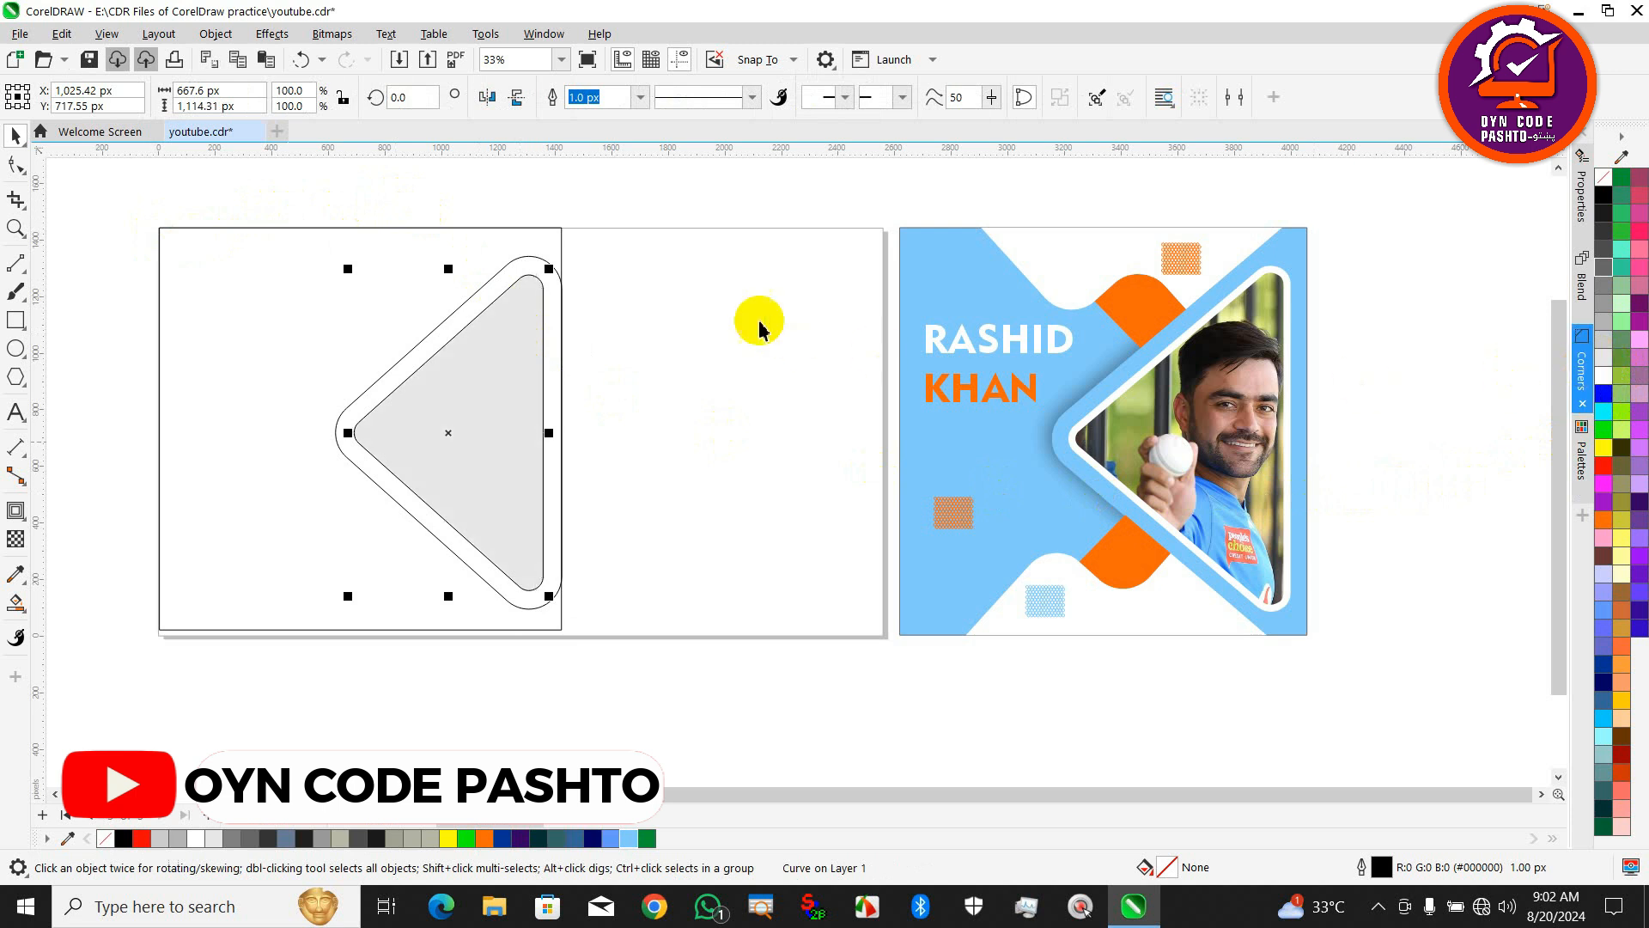
click(507, 269)
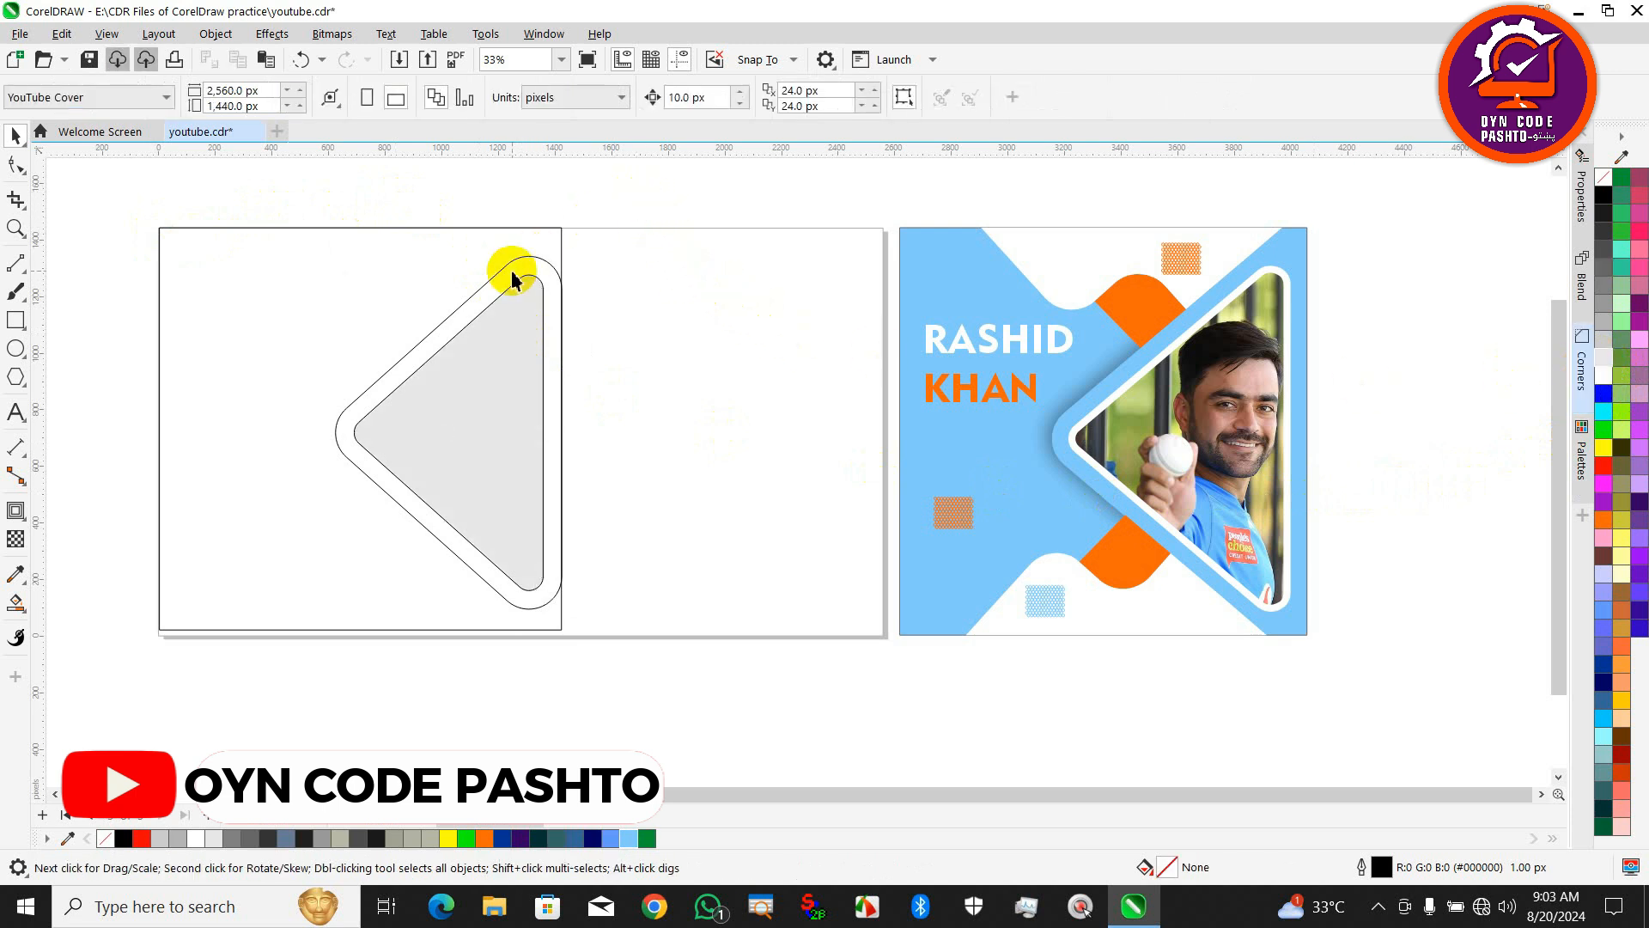
click(129, 273)
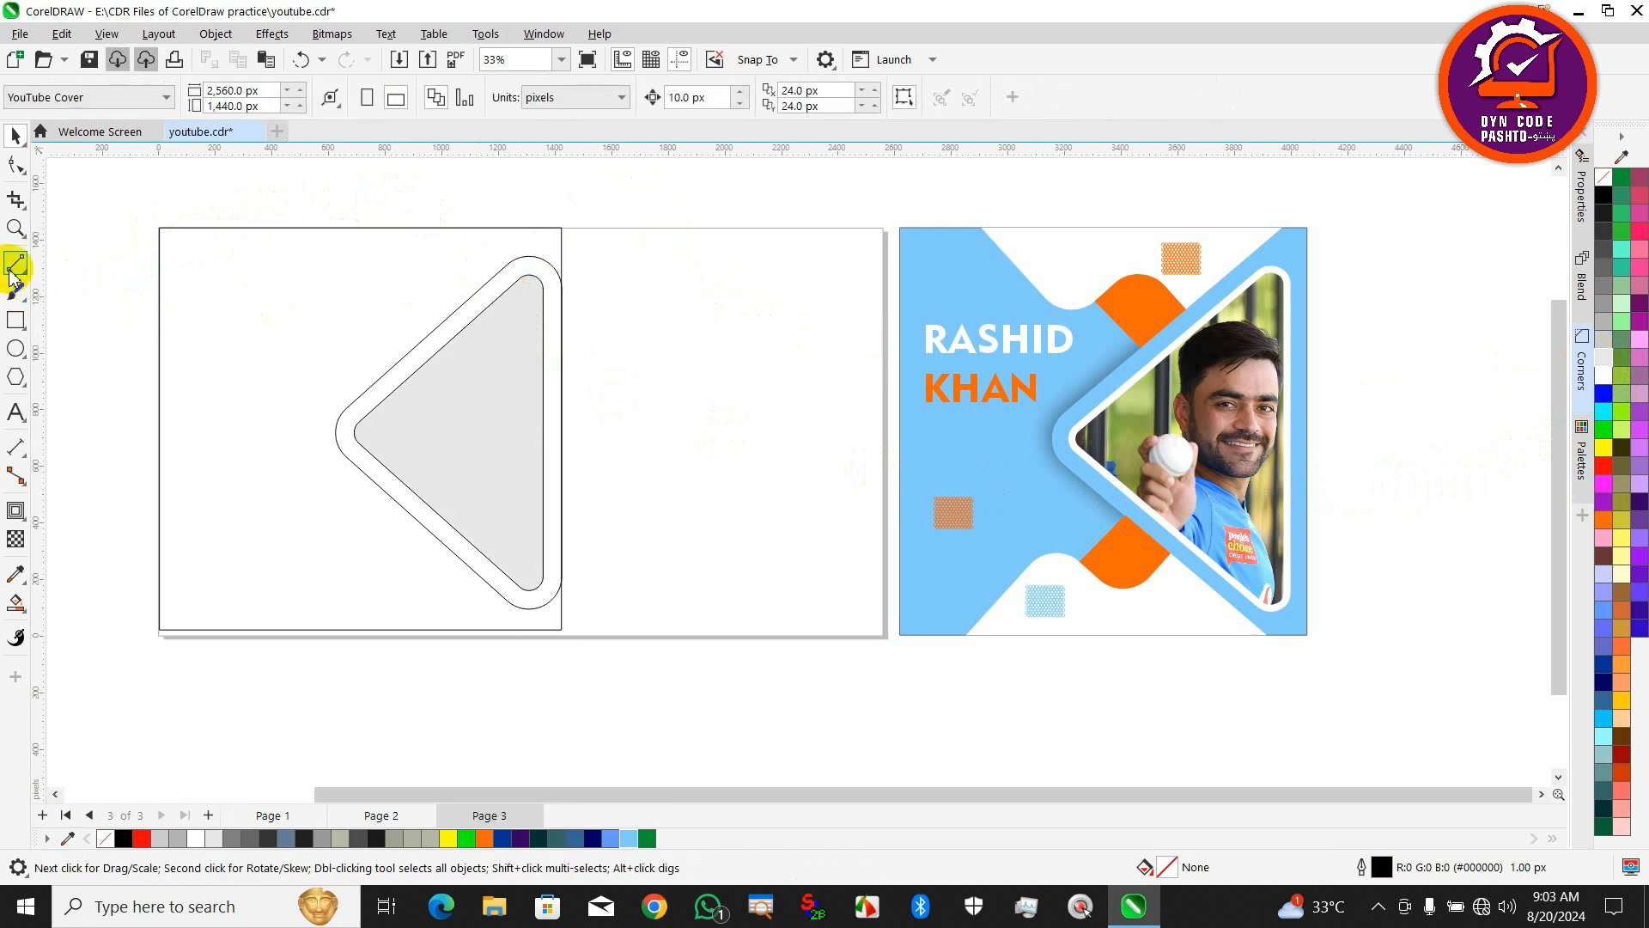
Draw a straight line extending the outer triangle's upper slanted edge past the square's top-right corner, spanning about 375 × 341 px.
click(14, 268)
drag(462, 308, 566, 209)
click(11, 610)
click(60, 626)
click(557, 250)
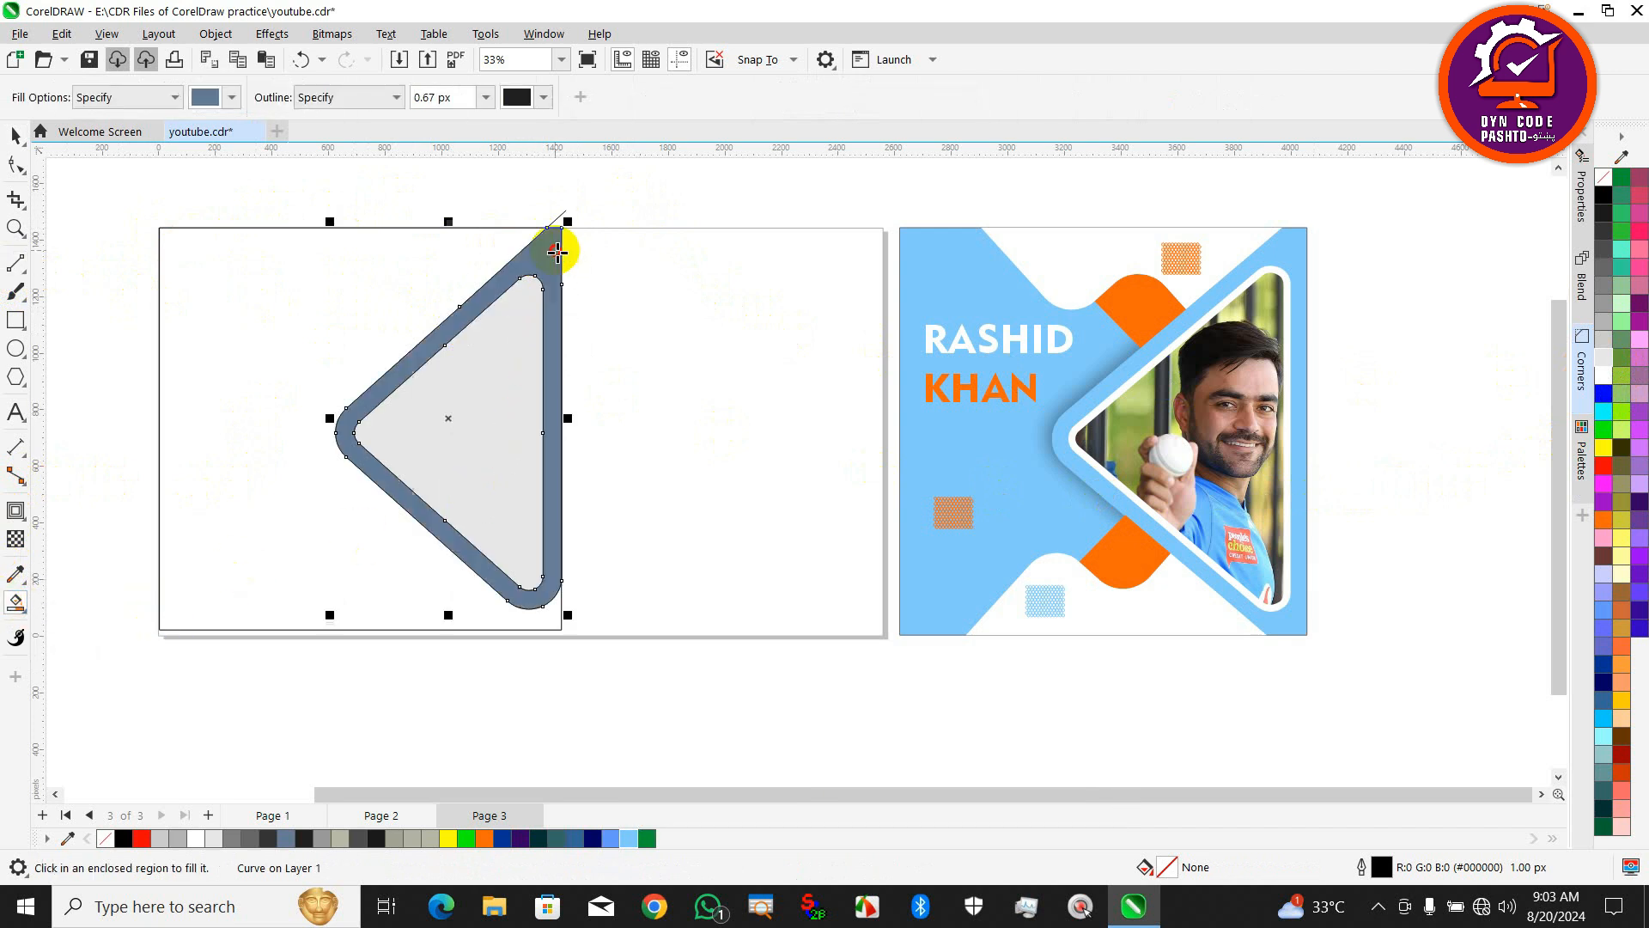
key(ctrl+z)
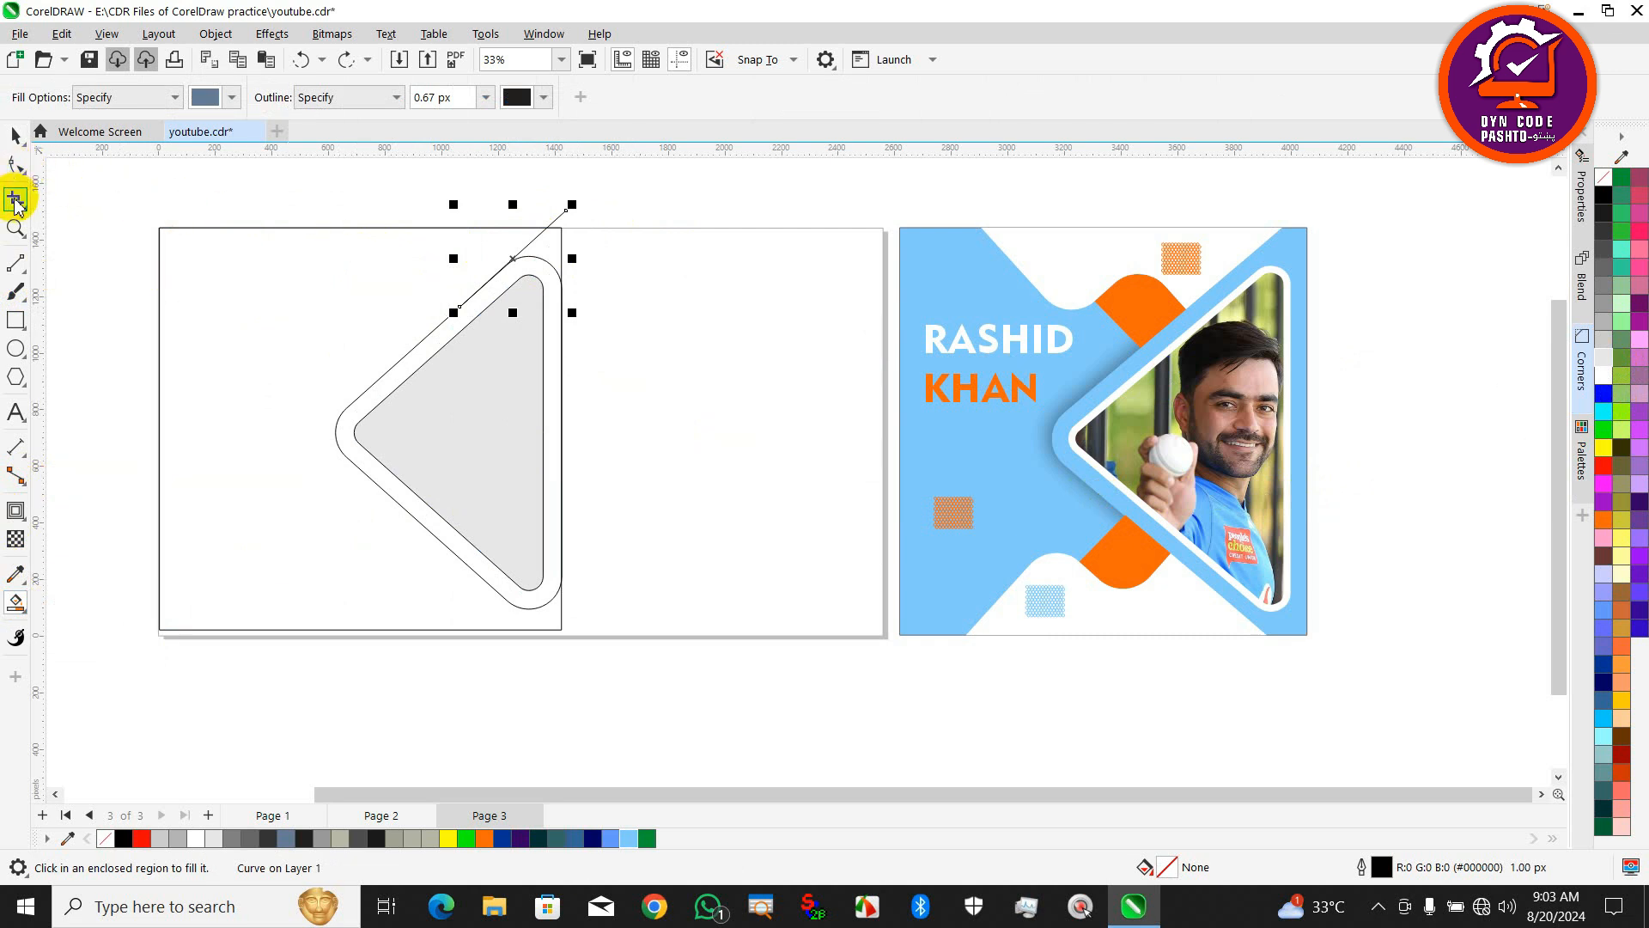
Narrow the outer rounded triangle to about 798 px wide so its right edge meets the square's right edge.
click(14, 170)
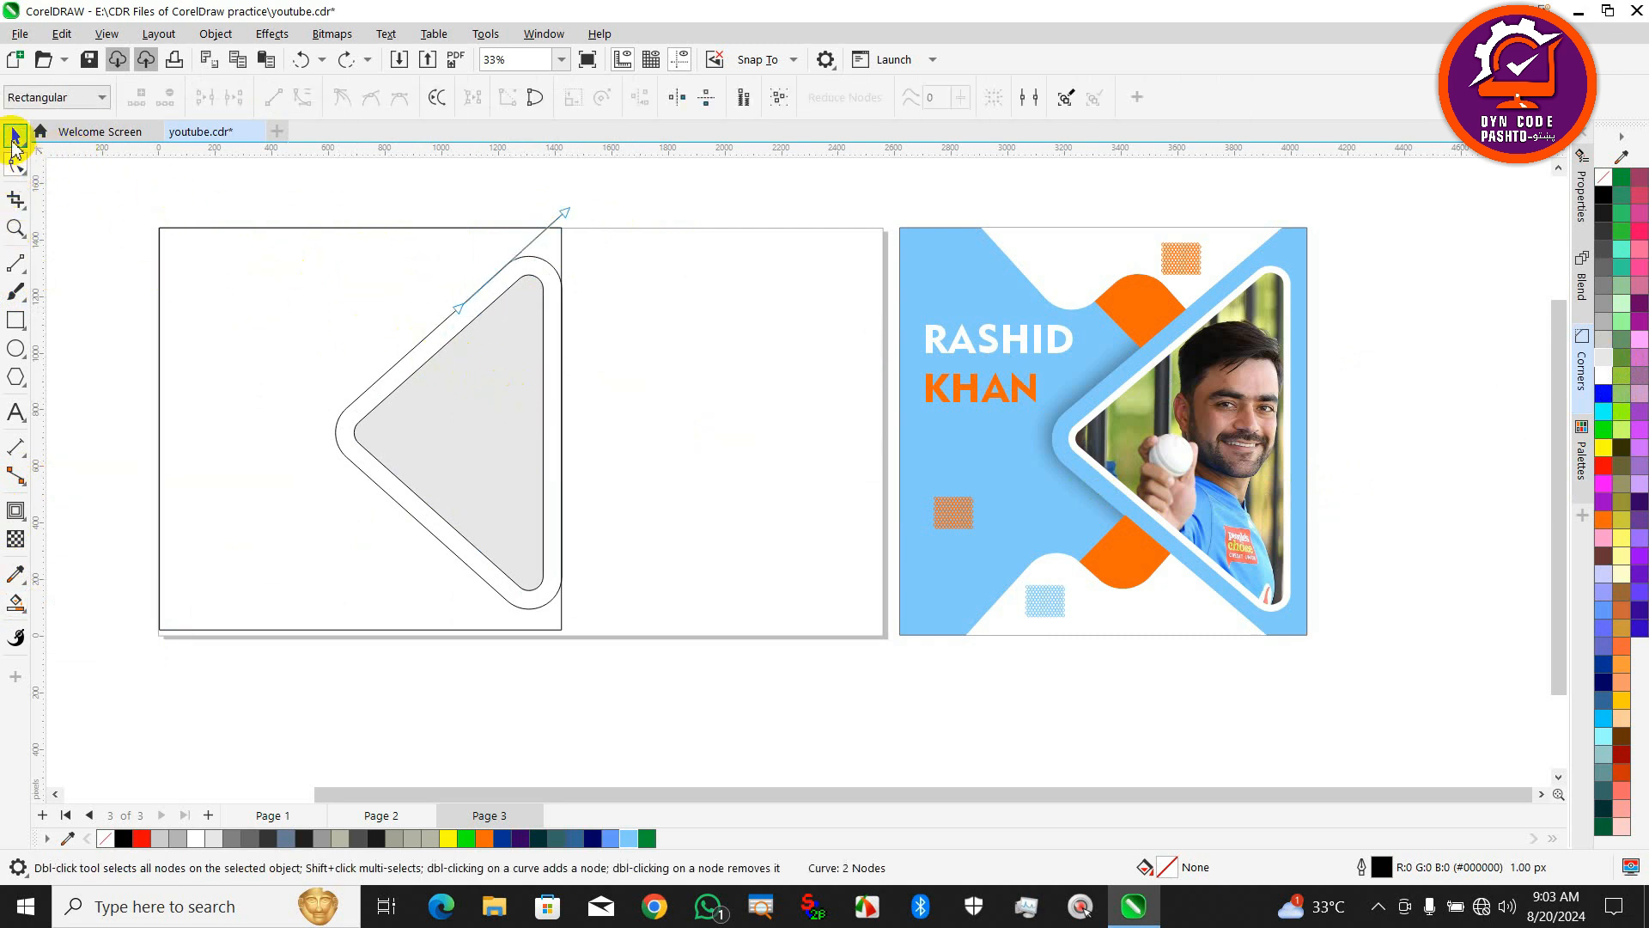
click(14, 138)
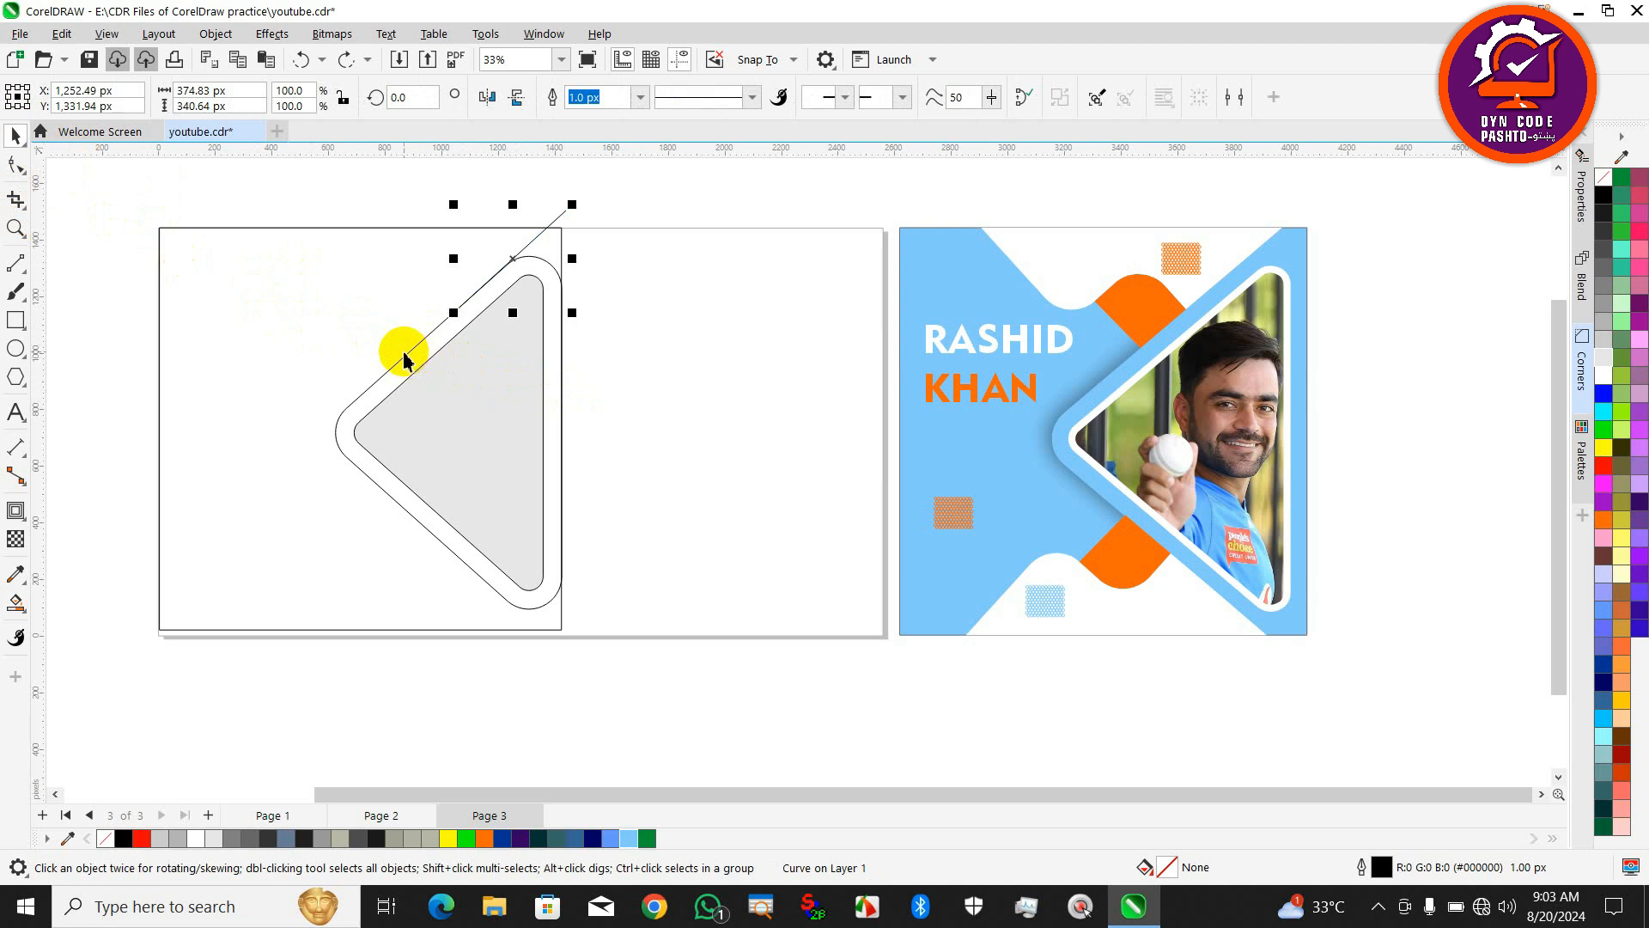
click(447, 372)
scroll(584, 430, up, 2)
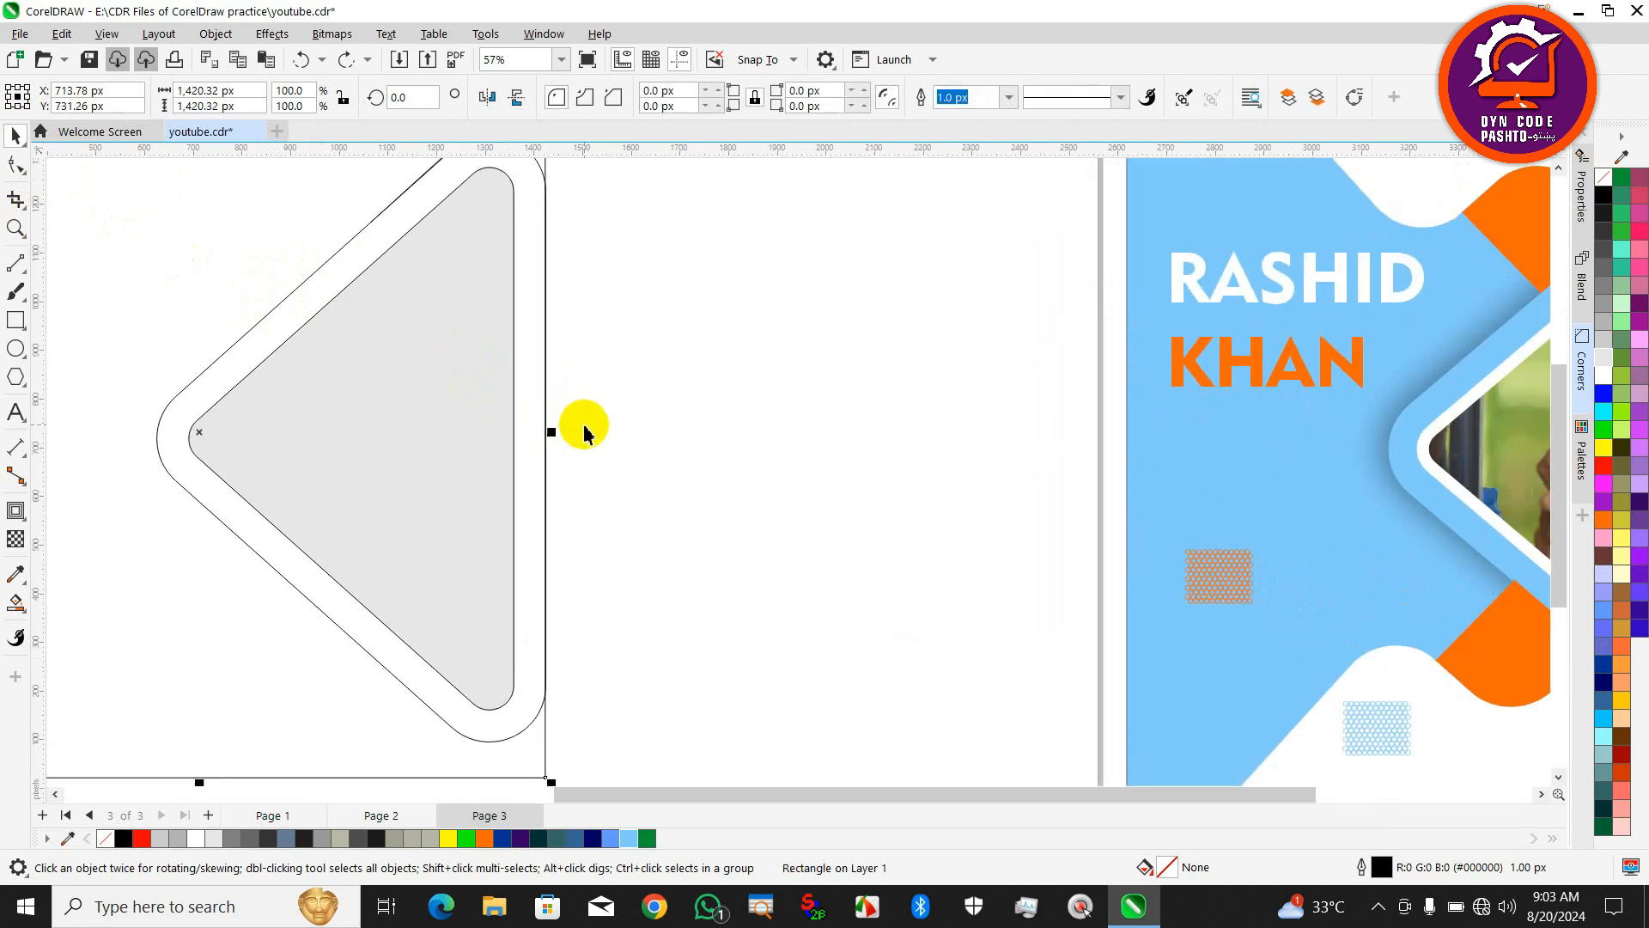
click(288, 299)
scroll(537, 441, up, 8)
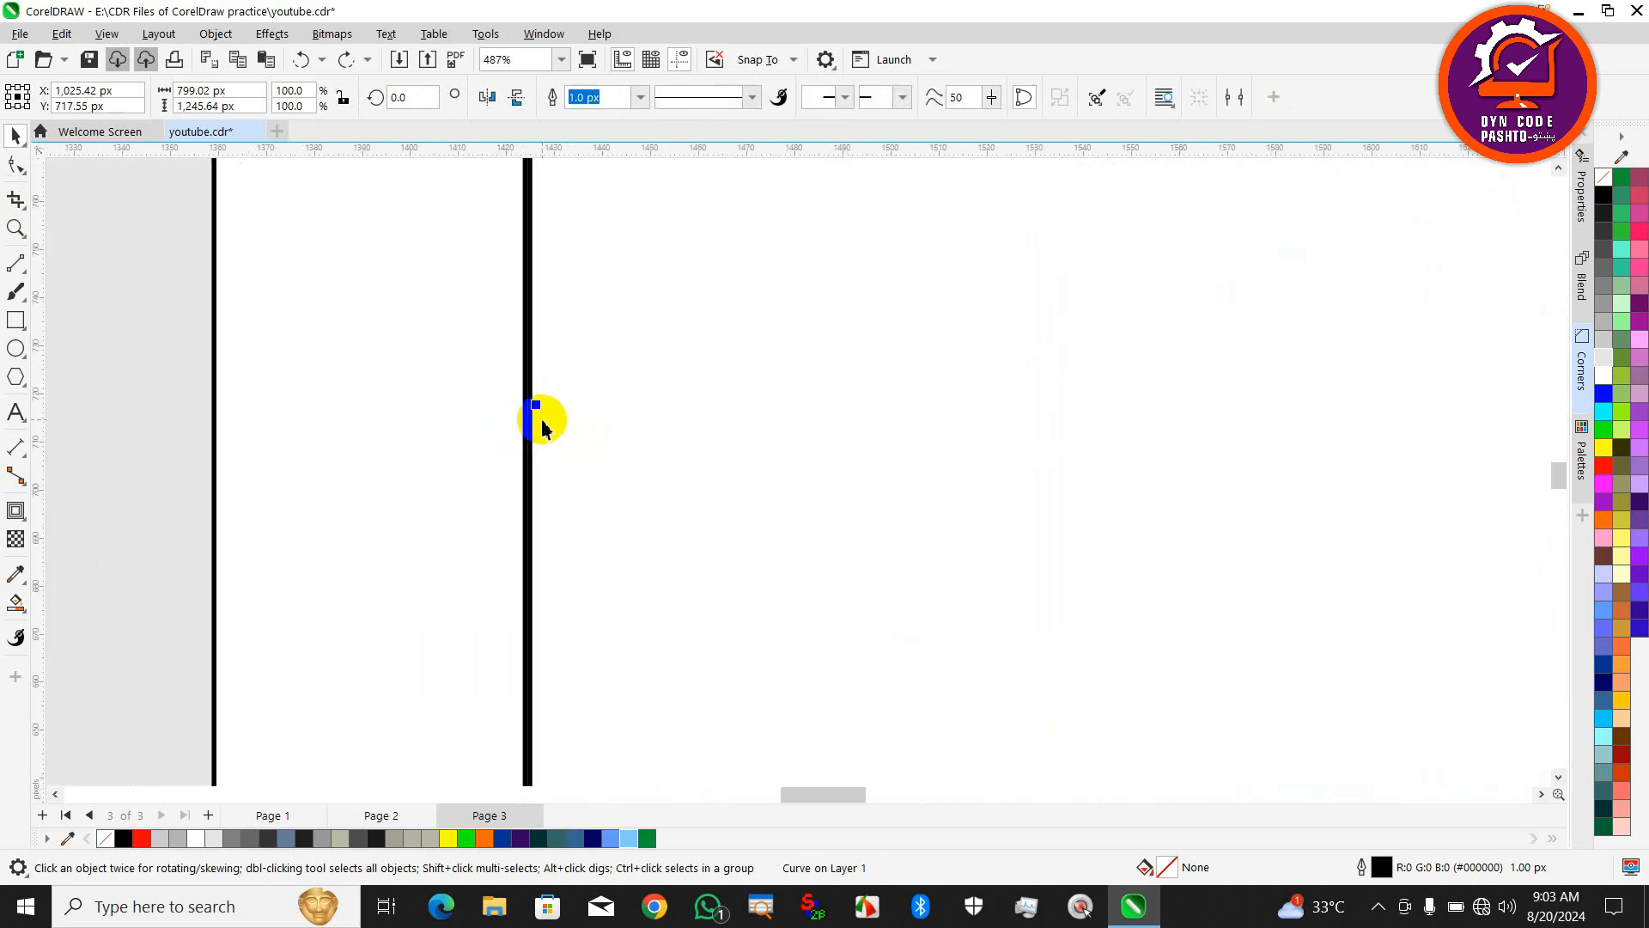
mouse_move(534, 406)
mouse_down()
mouse_move(550, 417)
mouse_move(531, 403)
mouse_up()
scroll(527, 421, down, 3)
scroll(524, 430, down, 6)
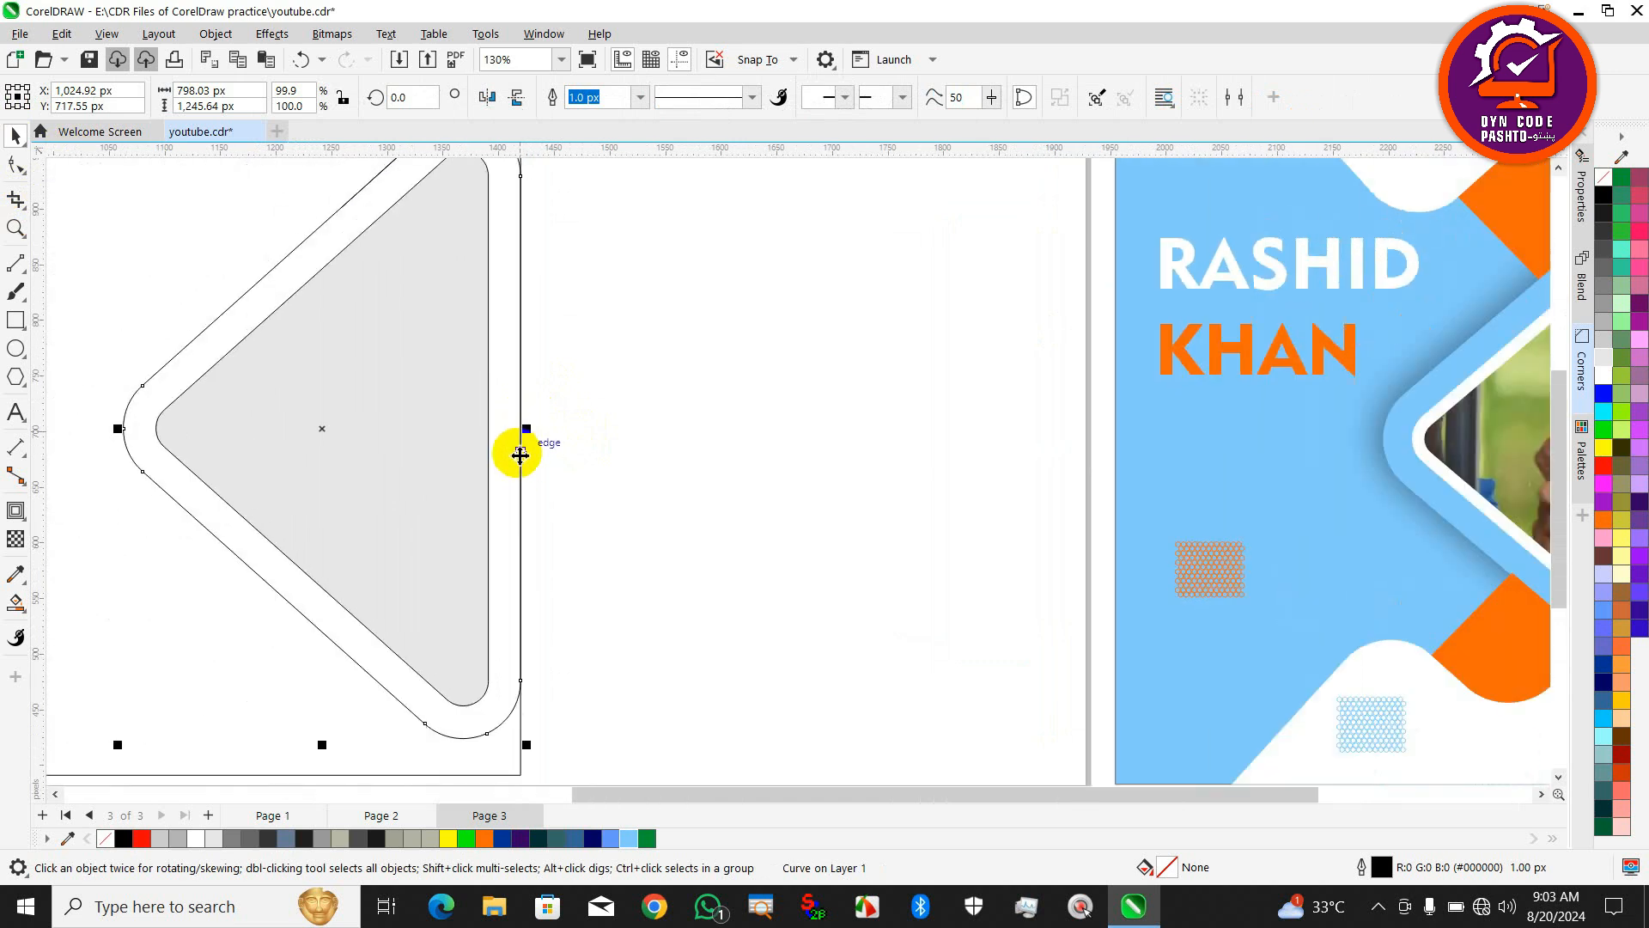
Adjust the lower end node of the diagonal line so it lies on the outer triangle's upper slanted edge.
scroll(477, 344, up, 2)
click(15, 165)
scroll(423, 357, up, 3)
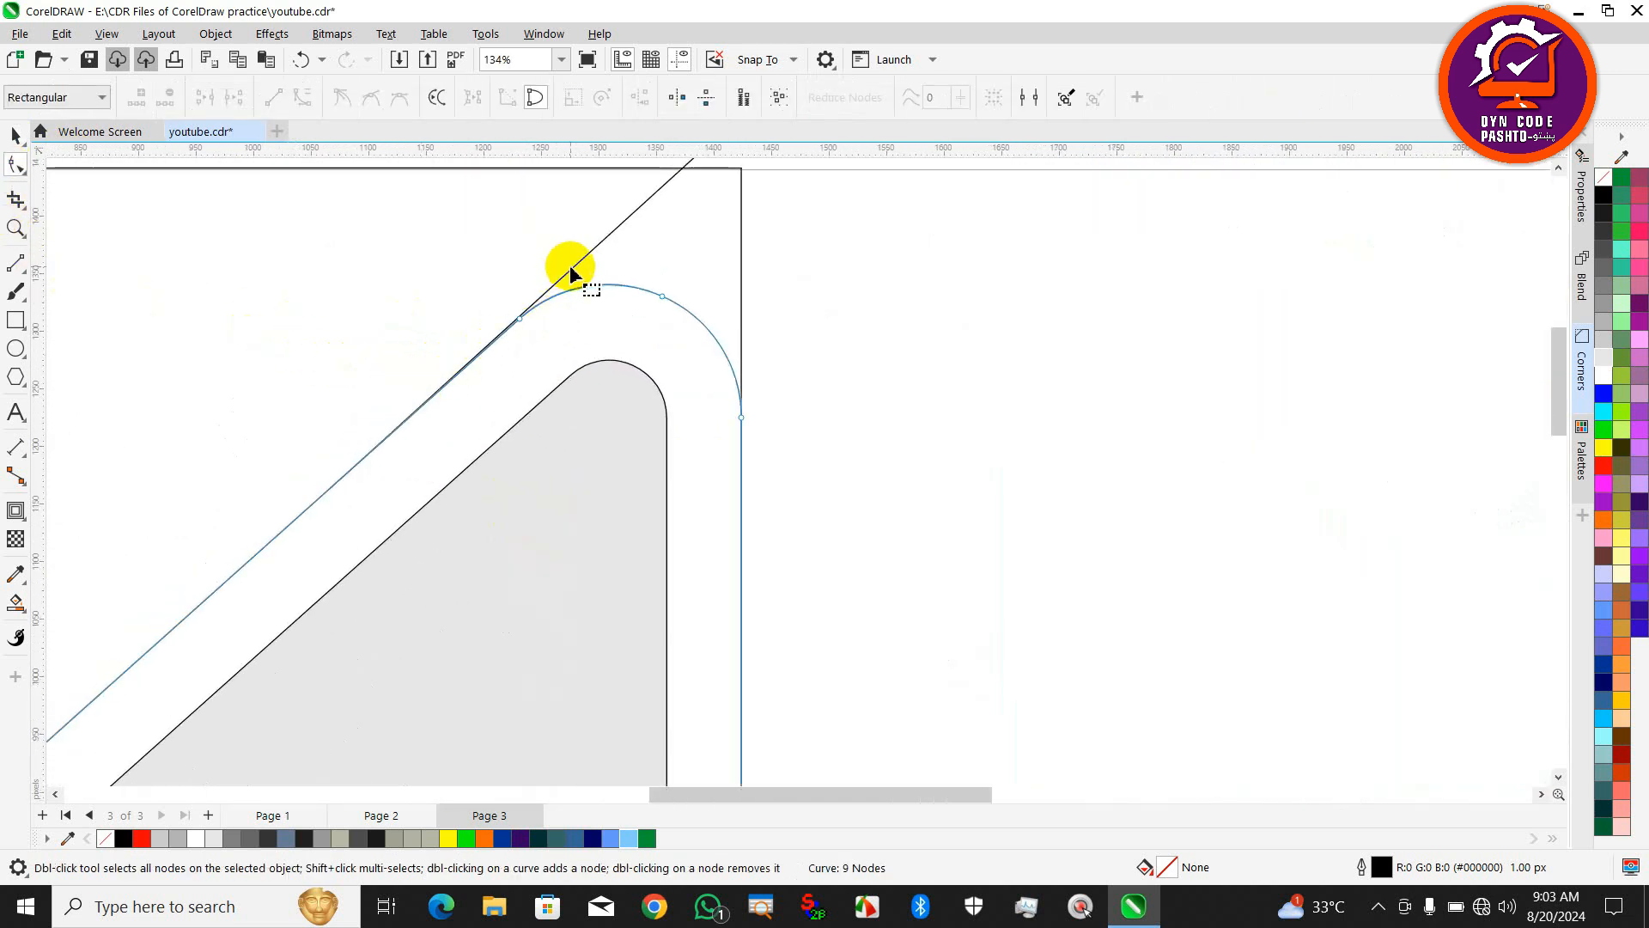
click(510, 327)
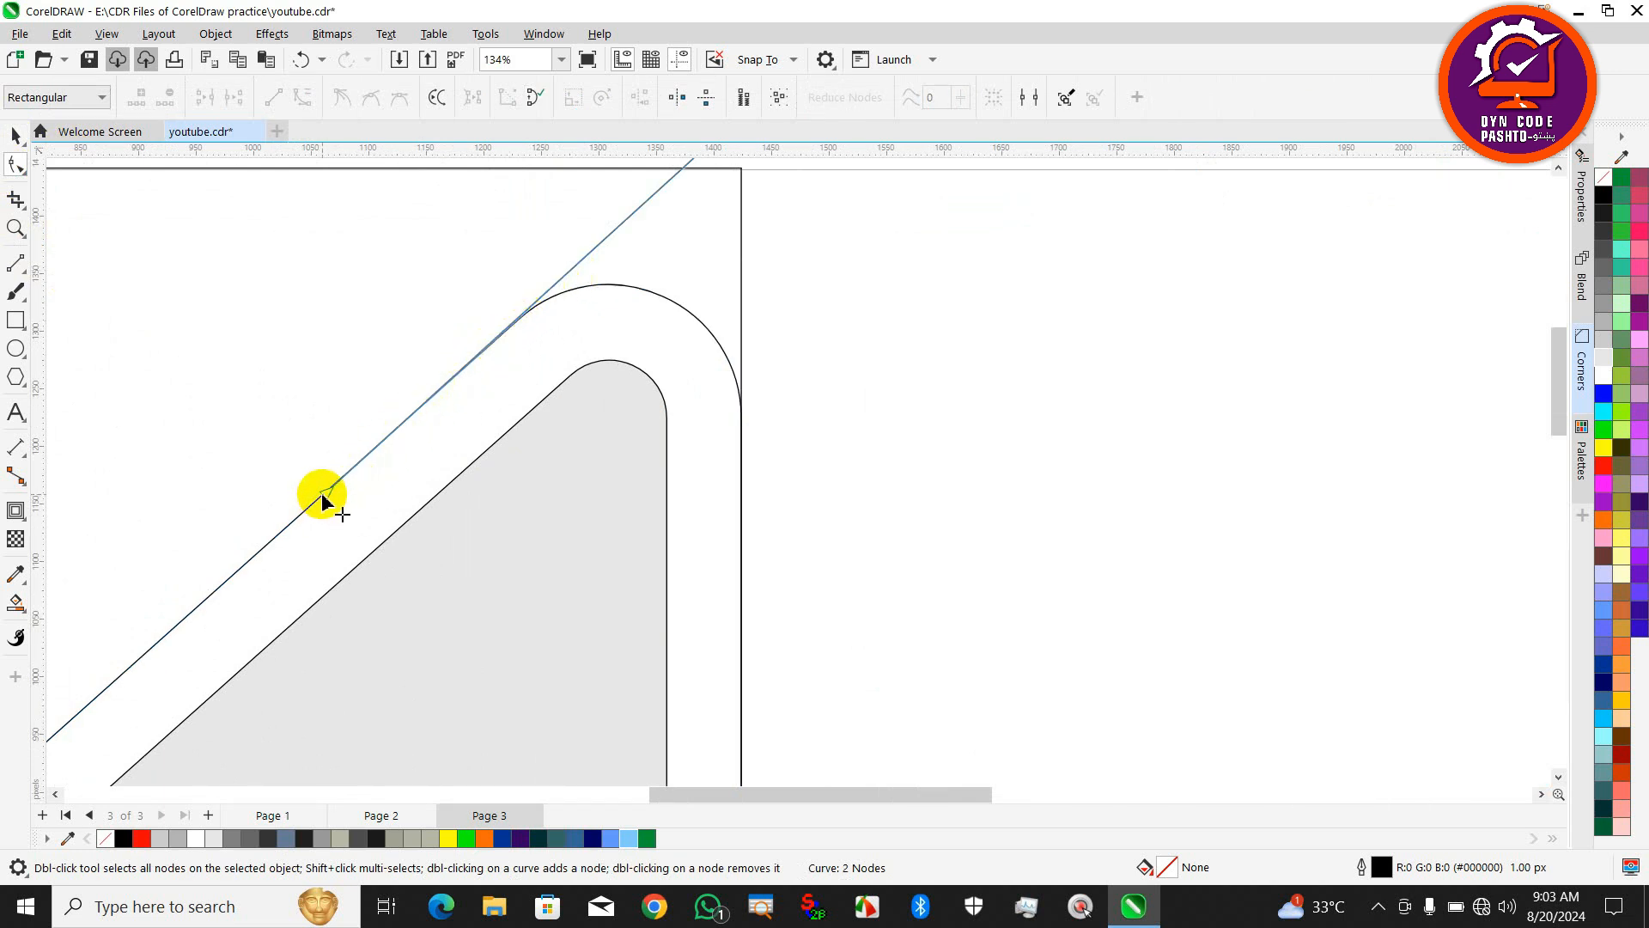
drag(328, 494, 324, 496)
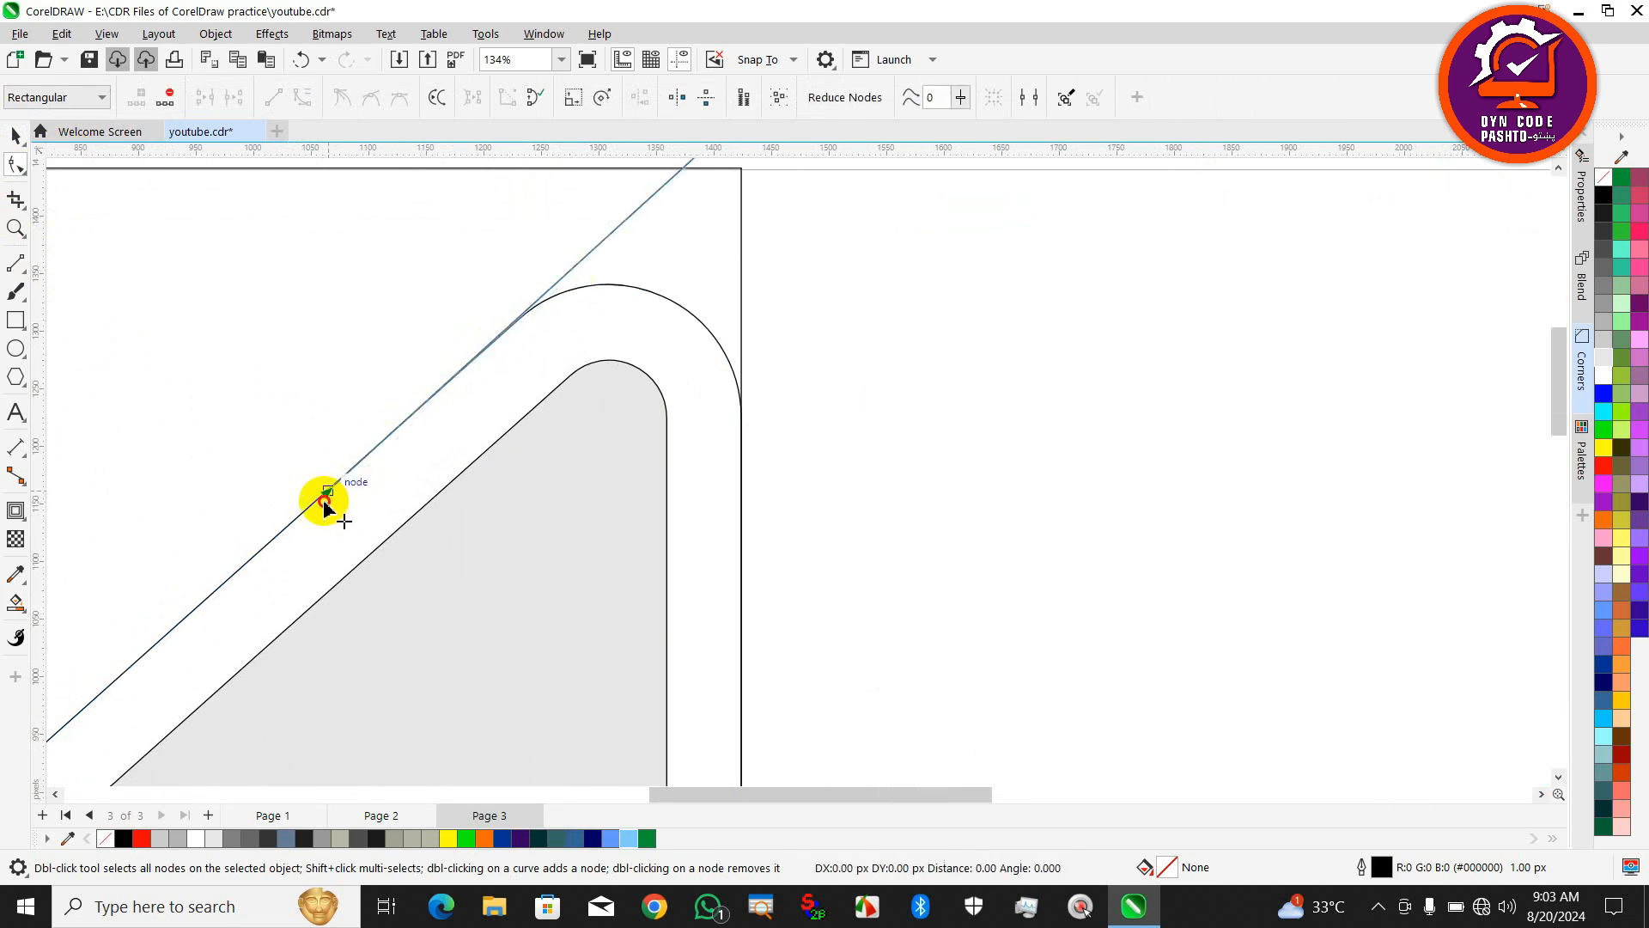
scroll(472, 339, down, 1)
scroll(343, 478, up, 5)
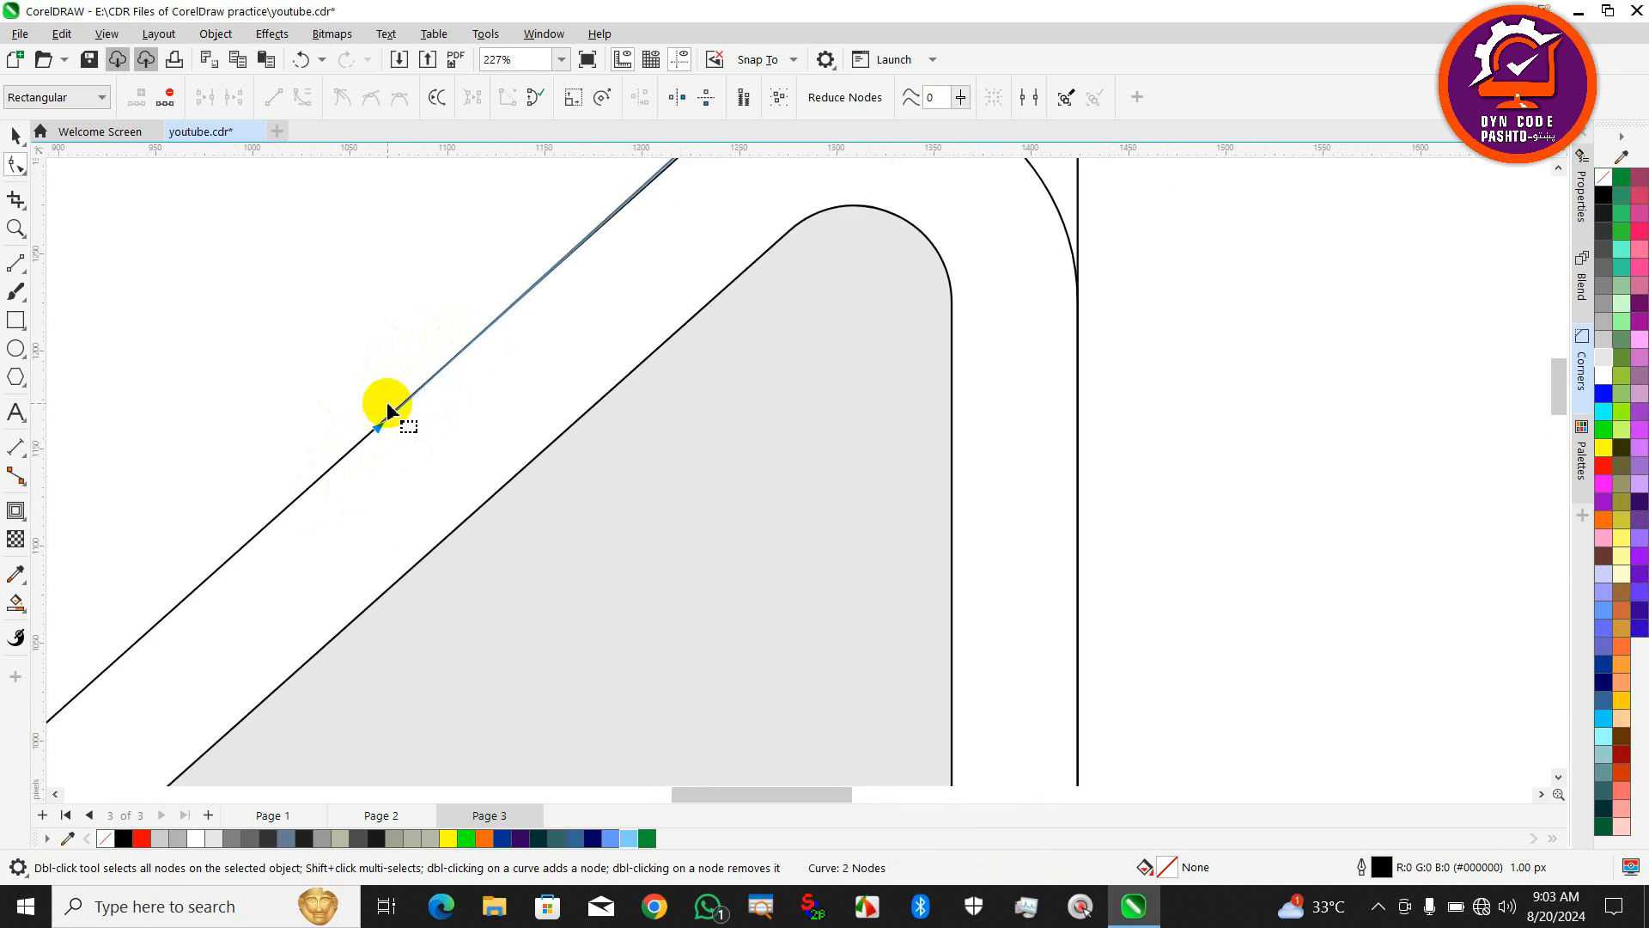
scroll(369, 452, down, 8)
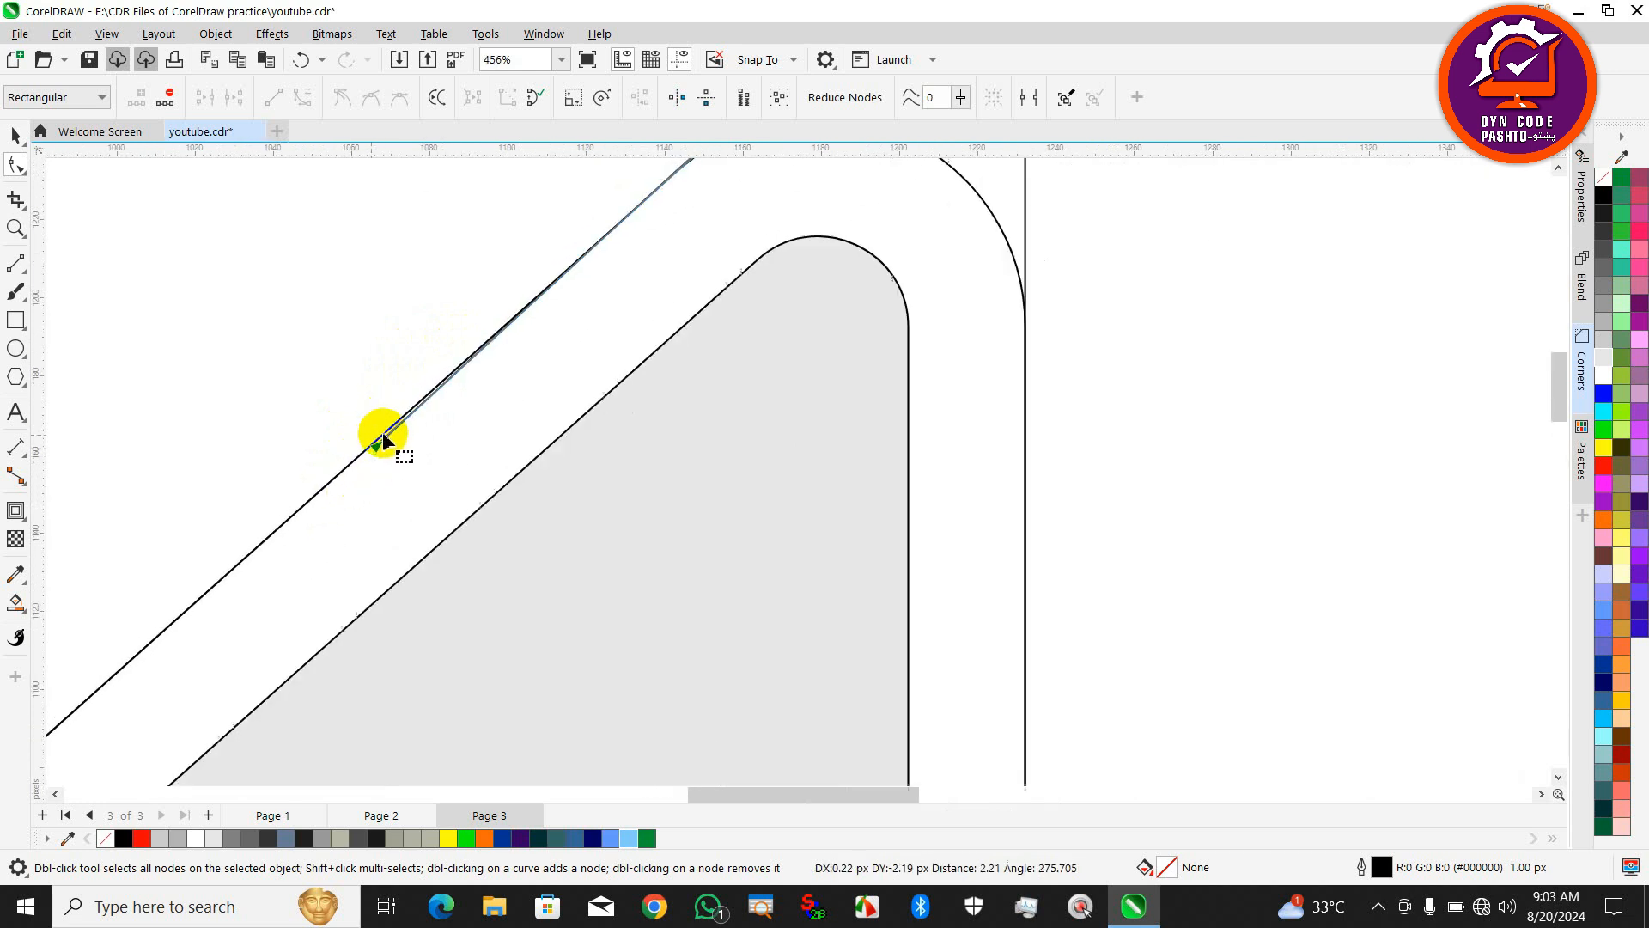
scroll(578, 250, down, 3)
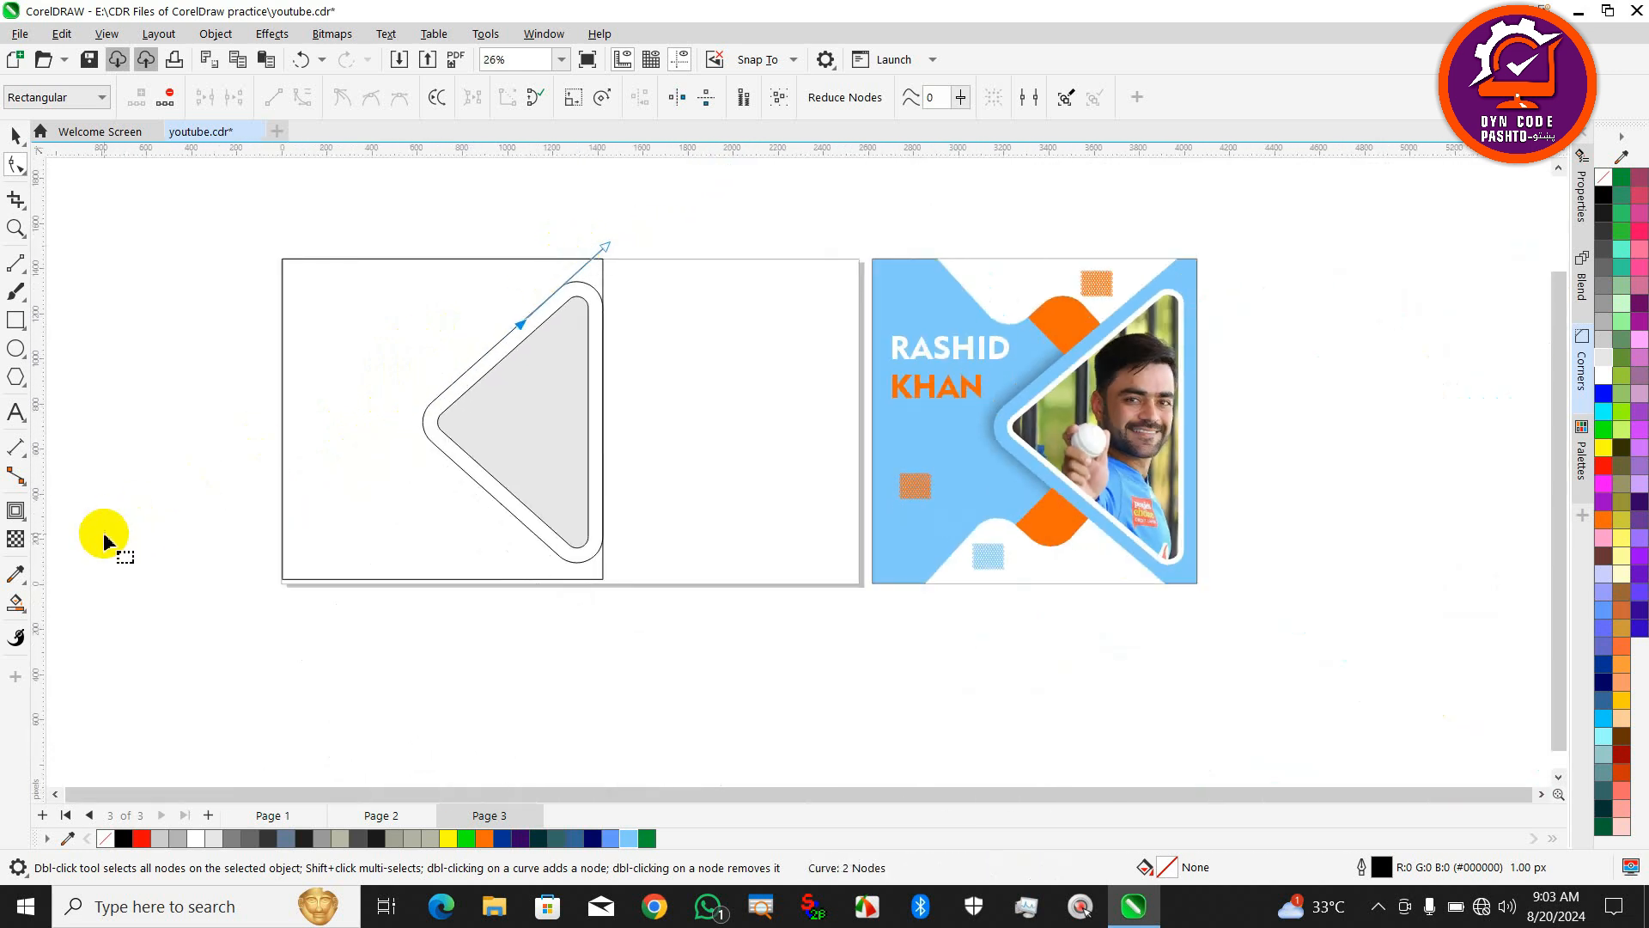
Smart-fill the corner region between the diagonal line, the outer triangle and the square's right edge with blue-gray (C:40 M:20 Y:0 K:40) and a 0.67 px outline.
click(16, 602)
click(589, 273)
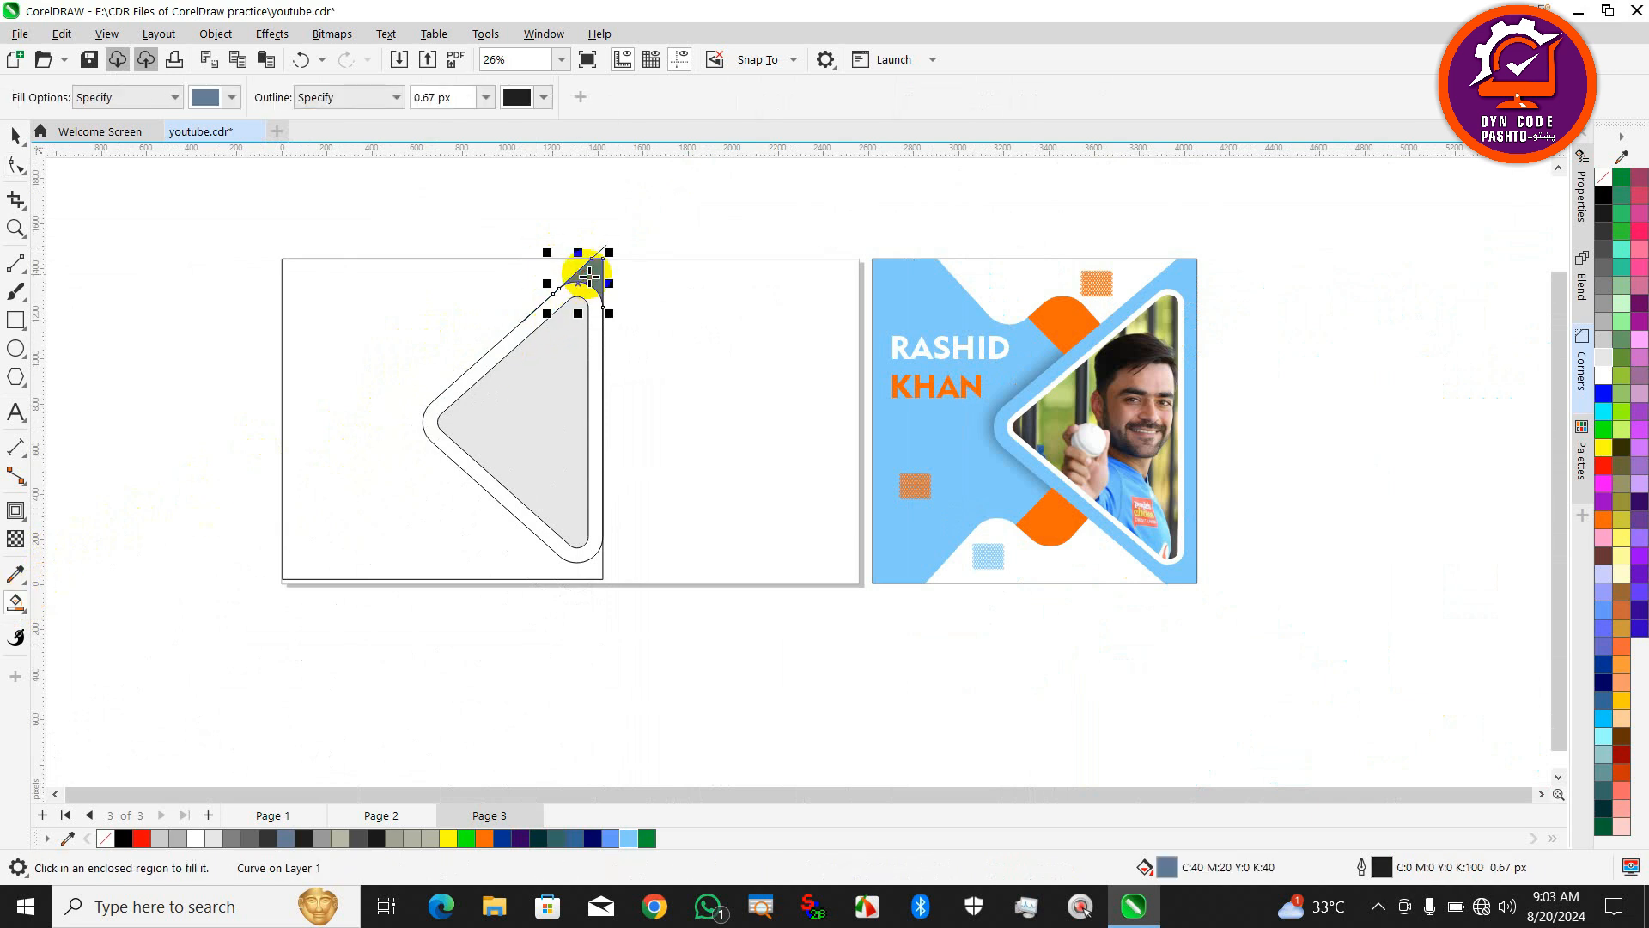
click(13, 138)
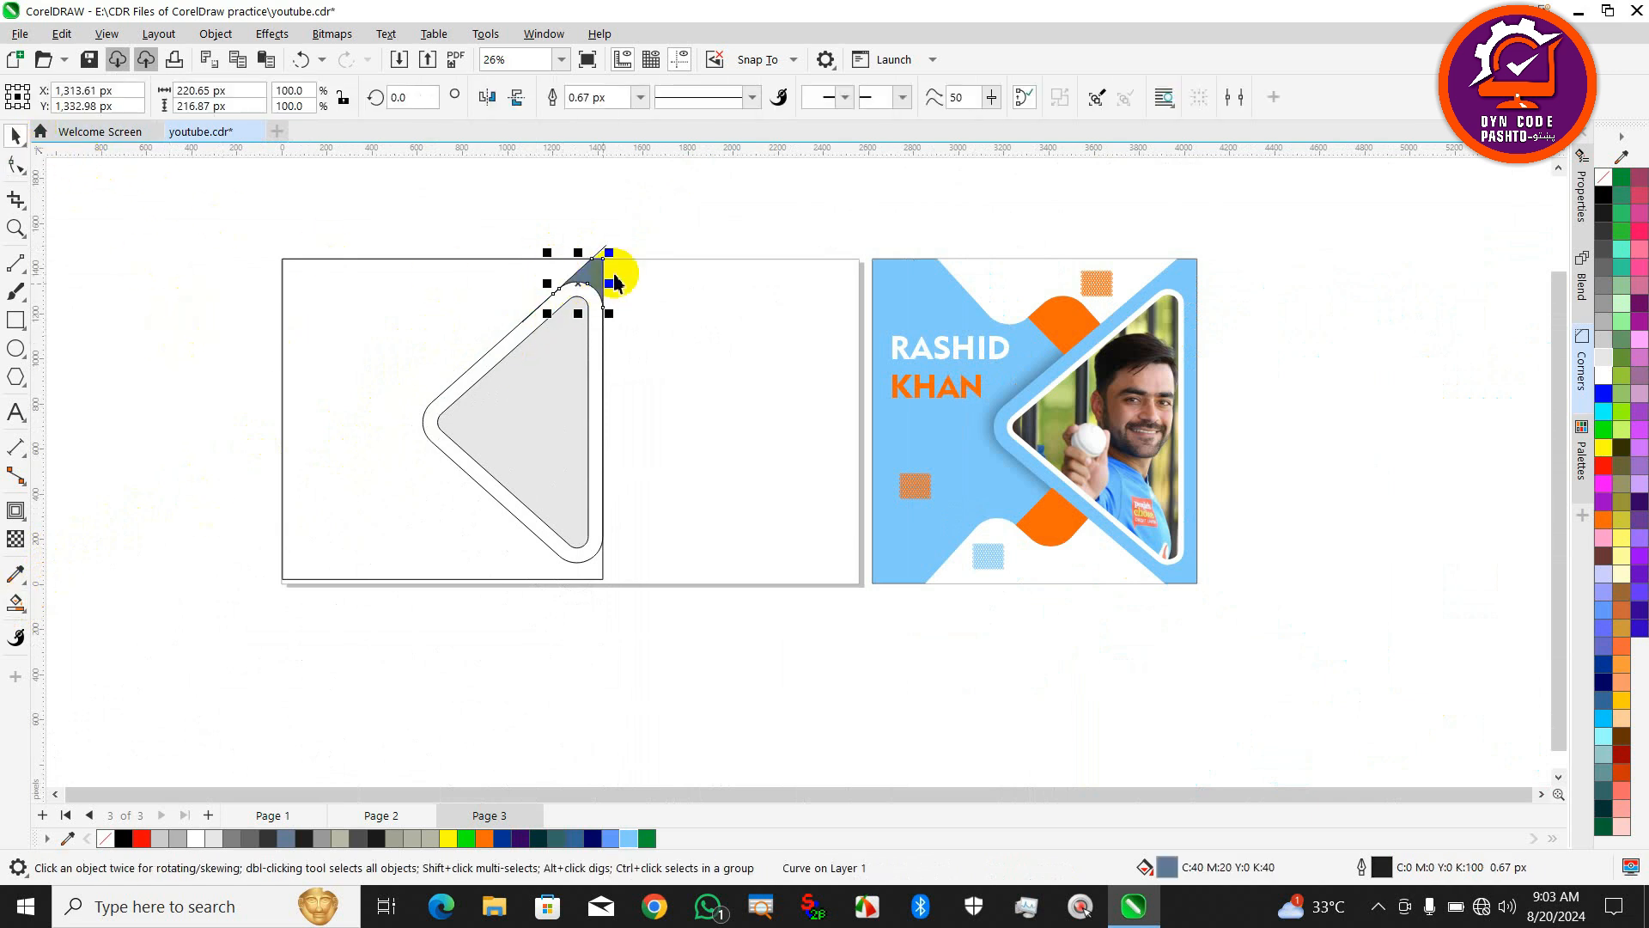
Delete the diagonal guide line at the background square's upper-right corner.
click(603, 250)
click(601, 245)
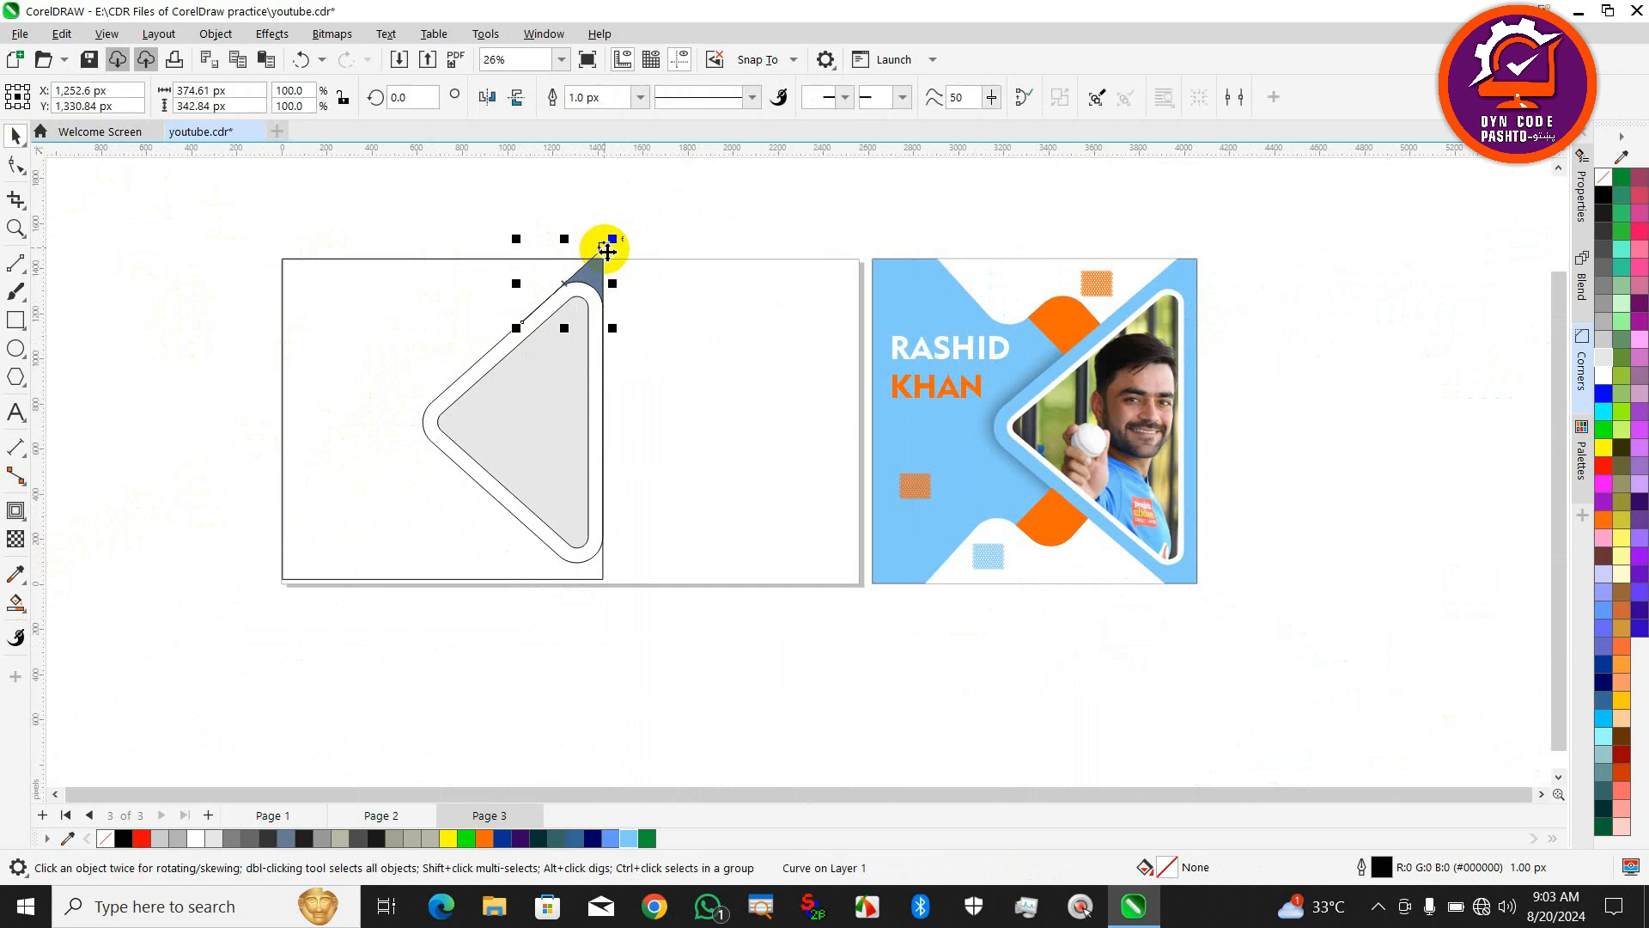
click(310, 415)
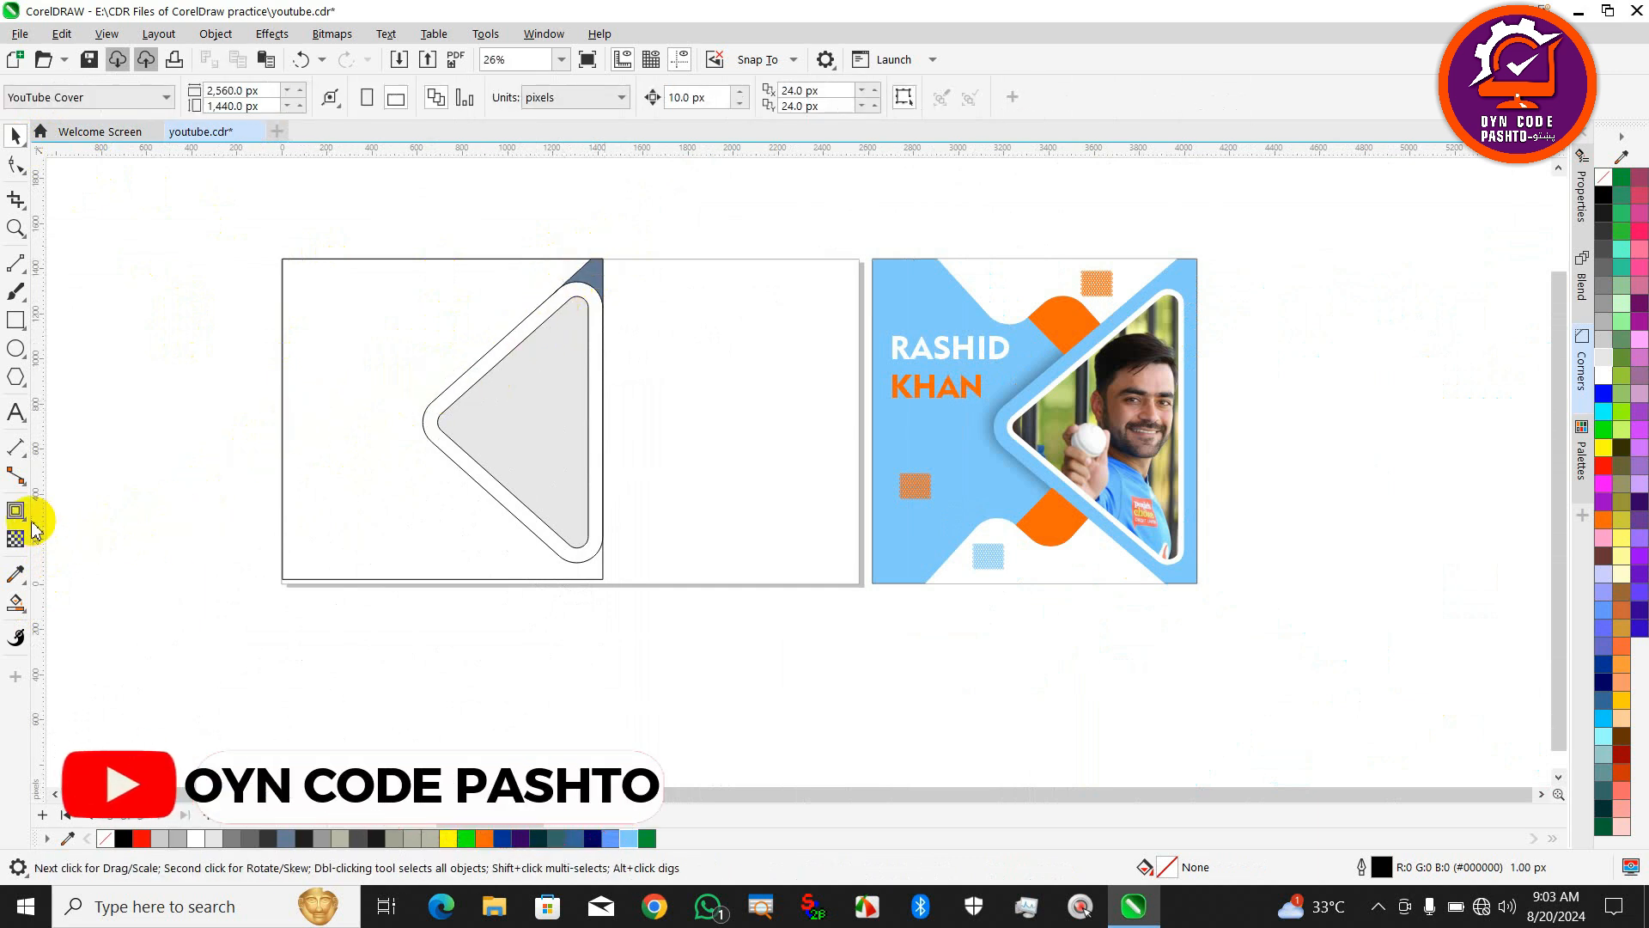
Draw a straight line extending the outer triangle's lower slanted edge past the background square's bottom edge, and align its end nodes with that edge.
click(15, 267)
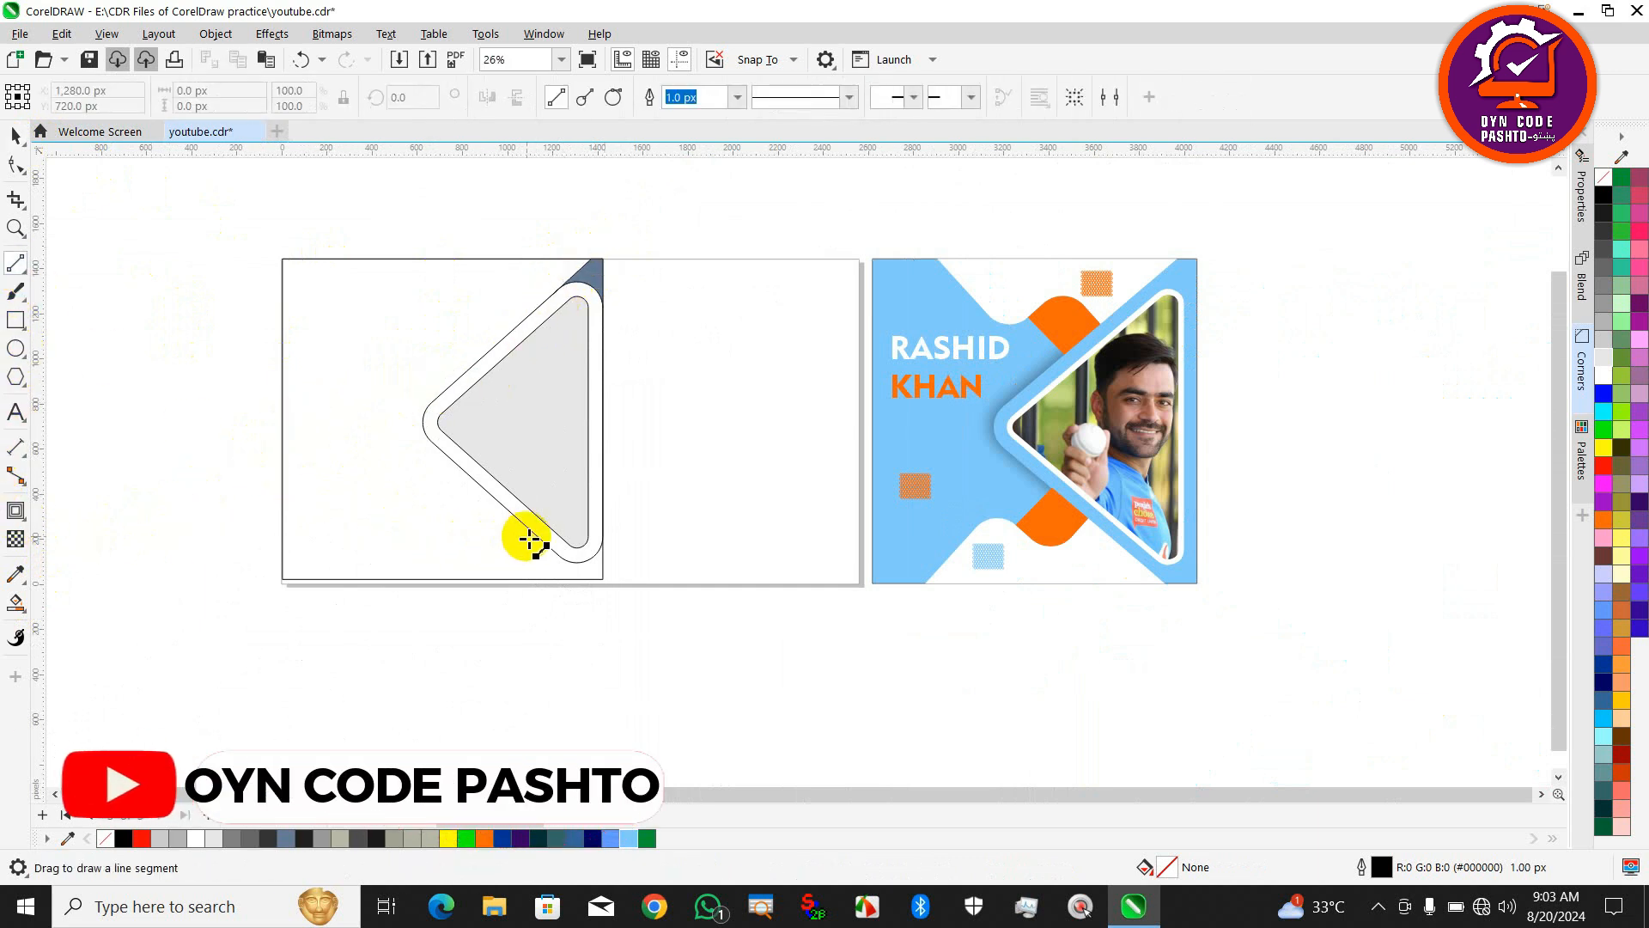
mouse_move(539, 534)
mouse_down()
mouse_move(570, 607)
mouse_move(600, 612)
mouse_up()
click(15, 169)
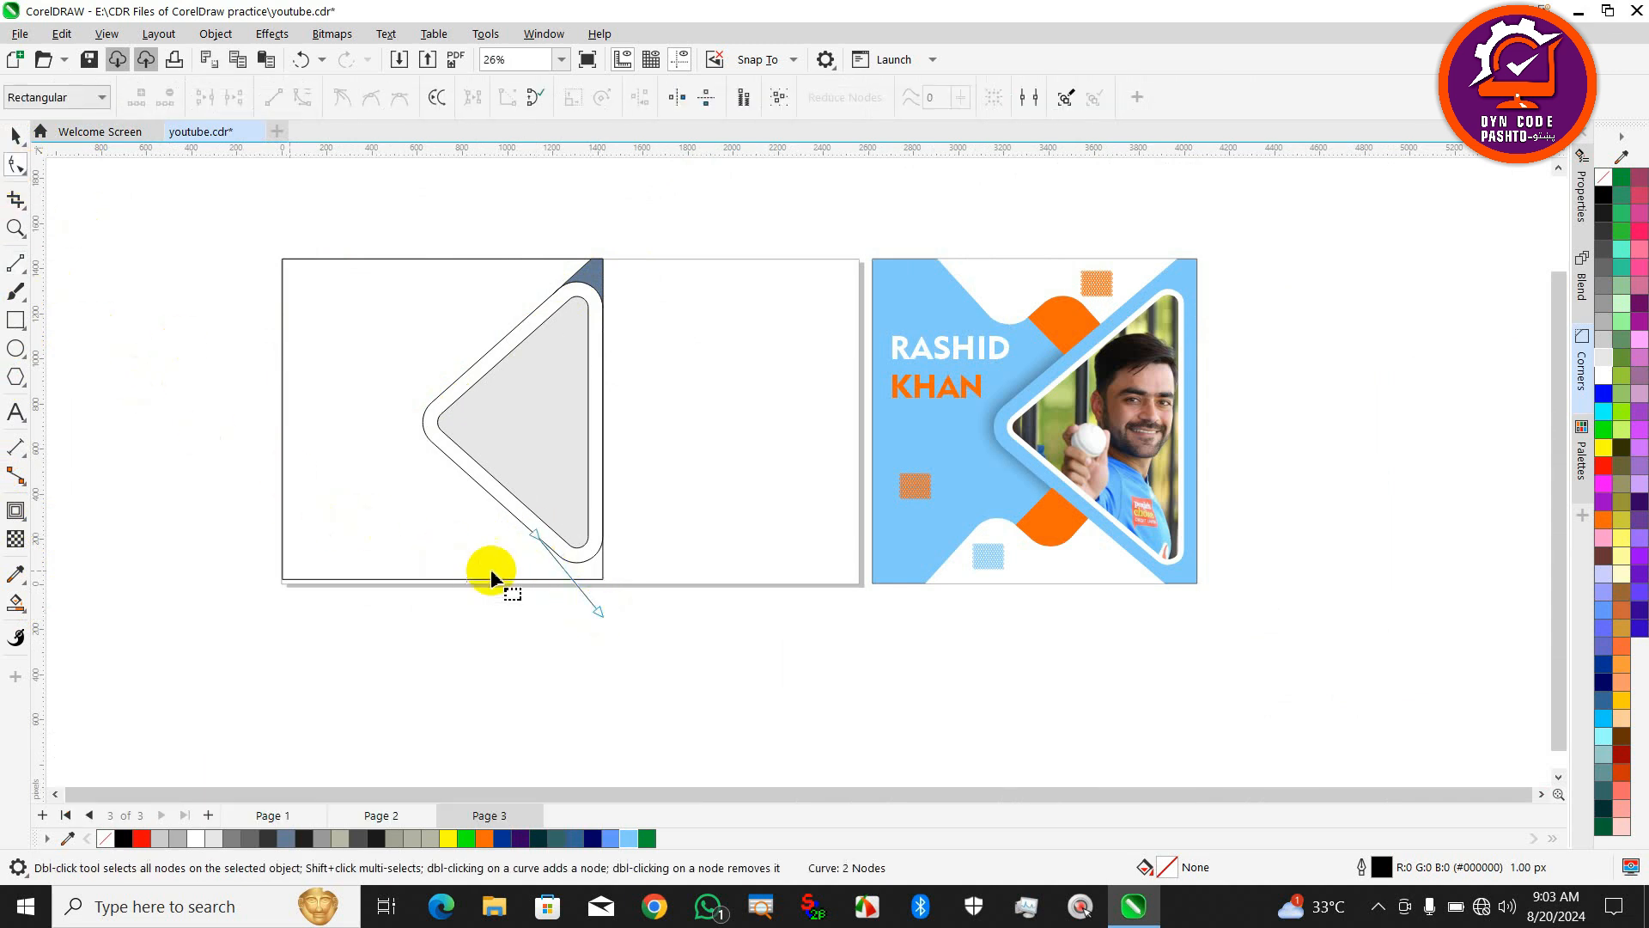
scroll(552, 547, up, 2)
drag(523, 541, 525, 527)
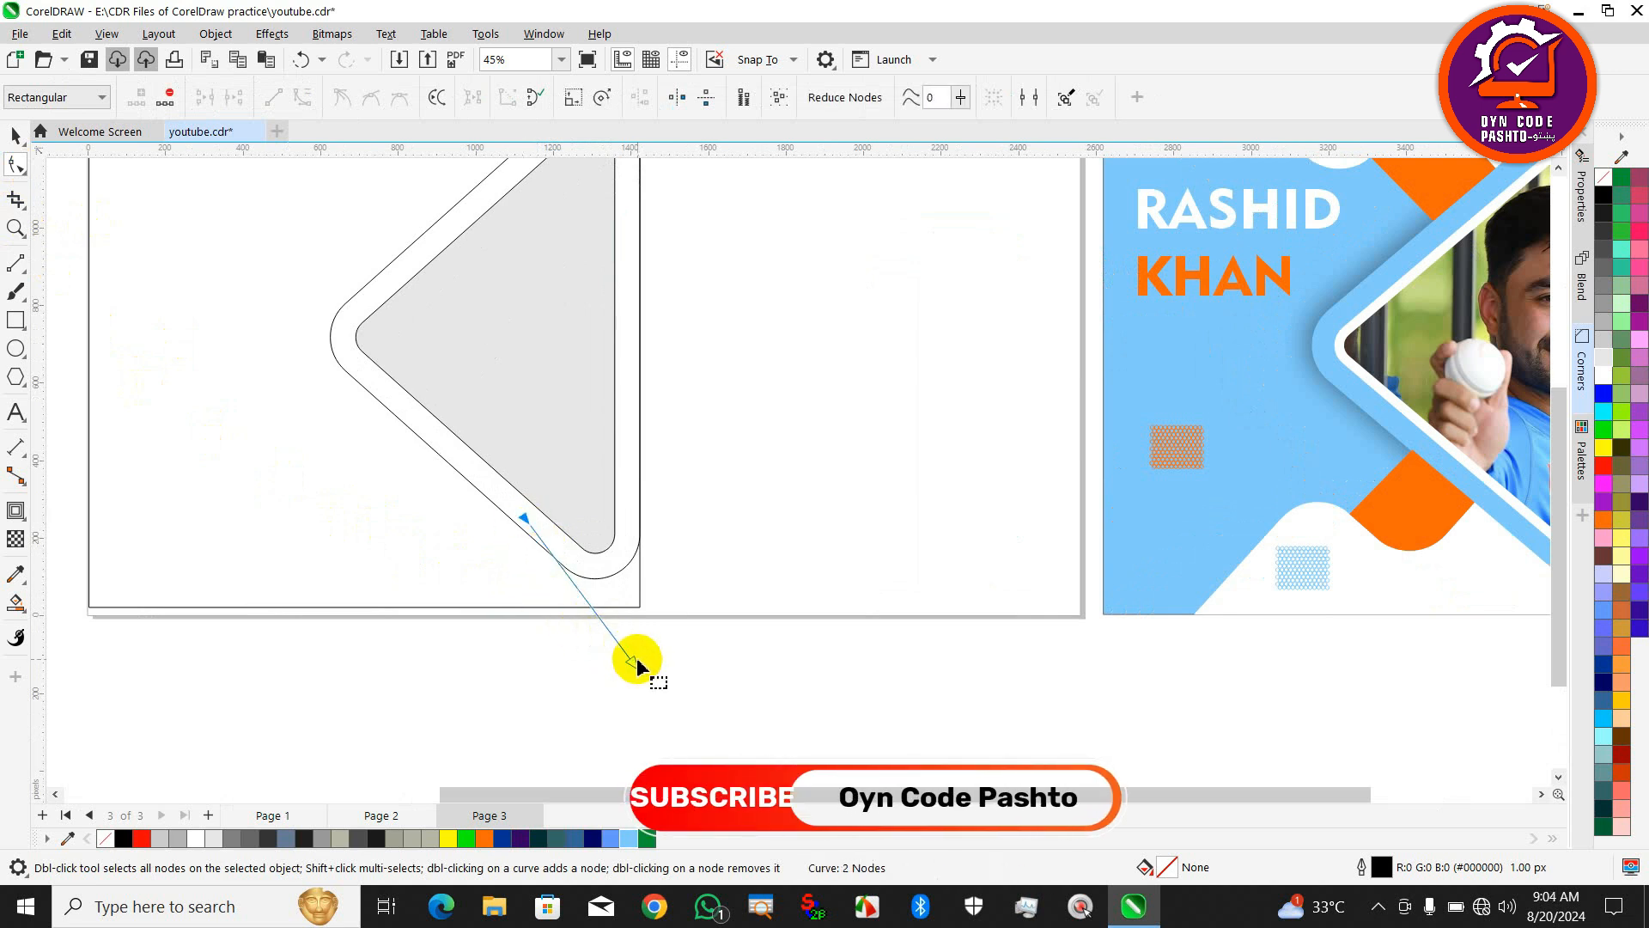
drag(633, 660, 667, 660)
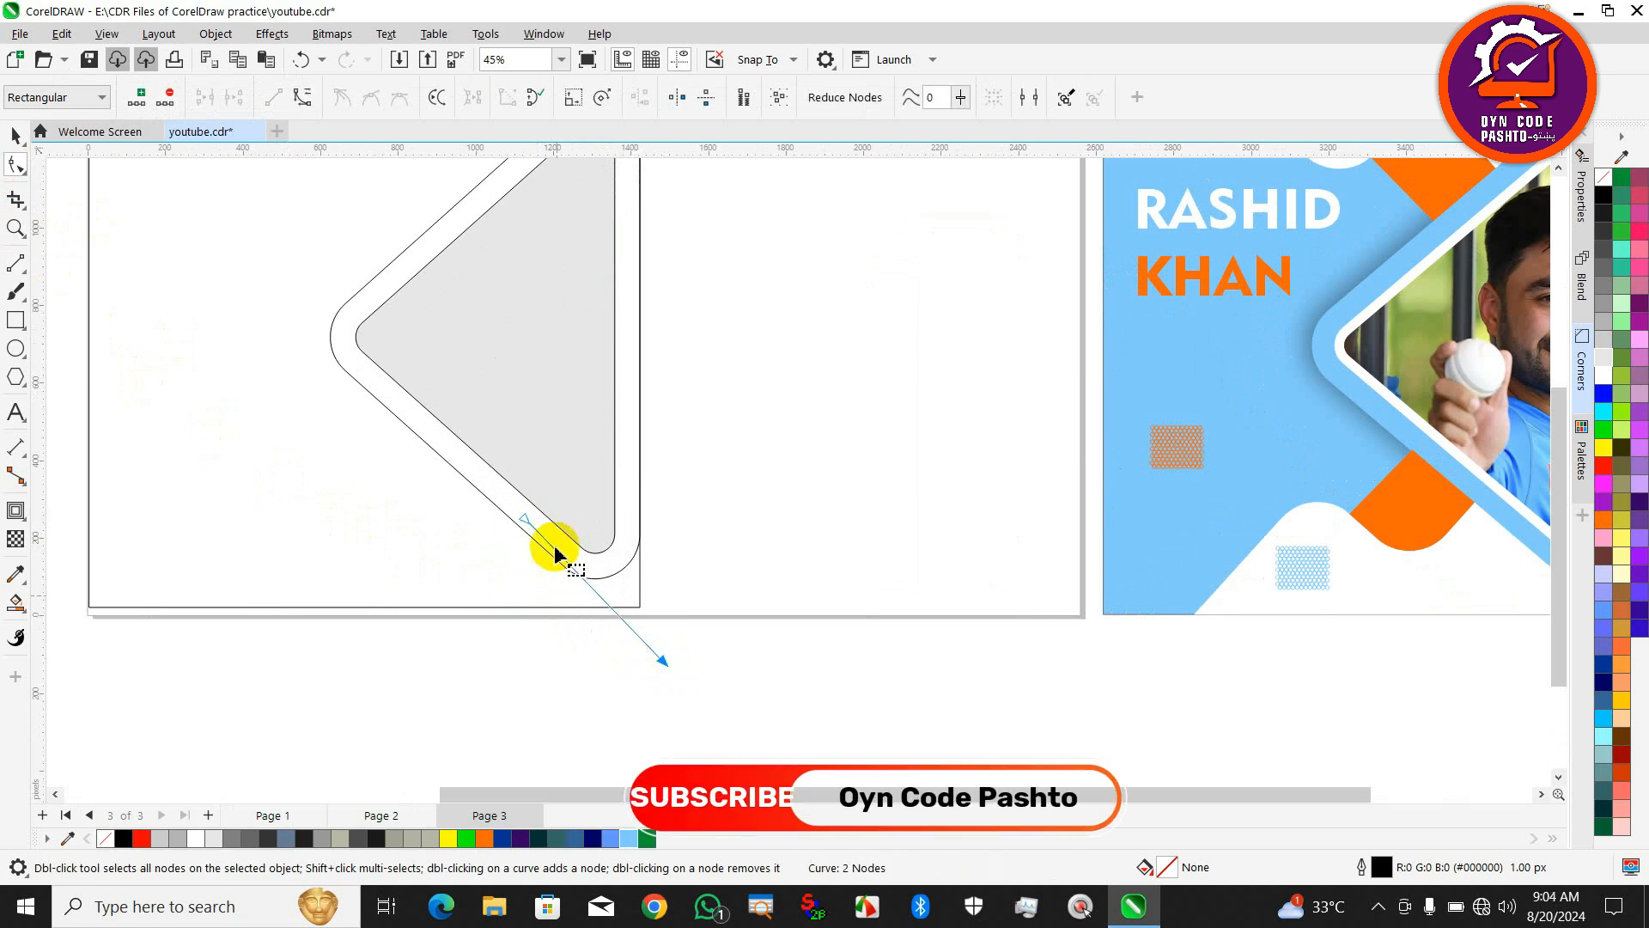
scroll(554, 546, up, 2)
drag(514, 515, 498, 515)
scroll(533, 563, down, 3)
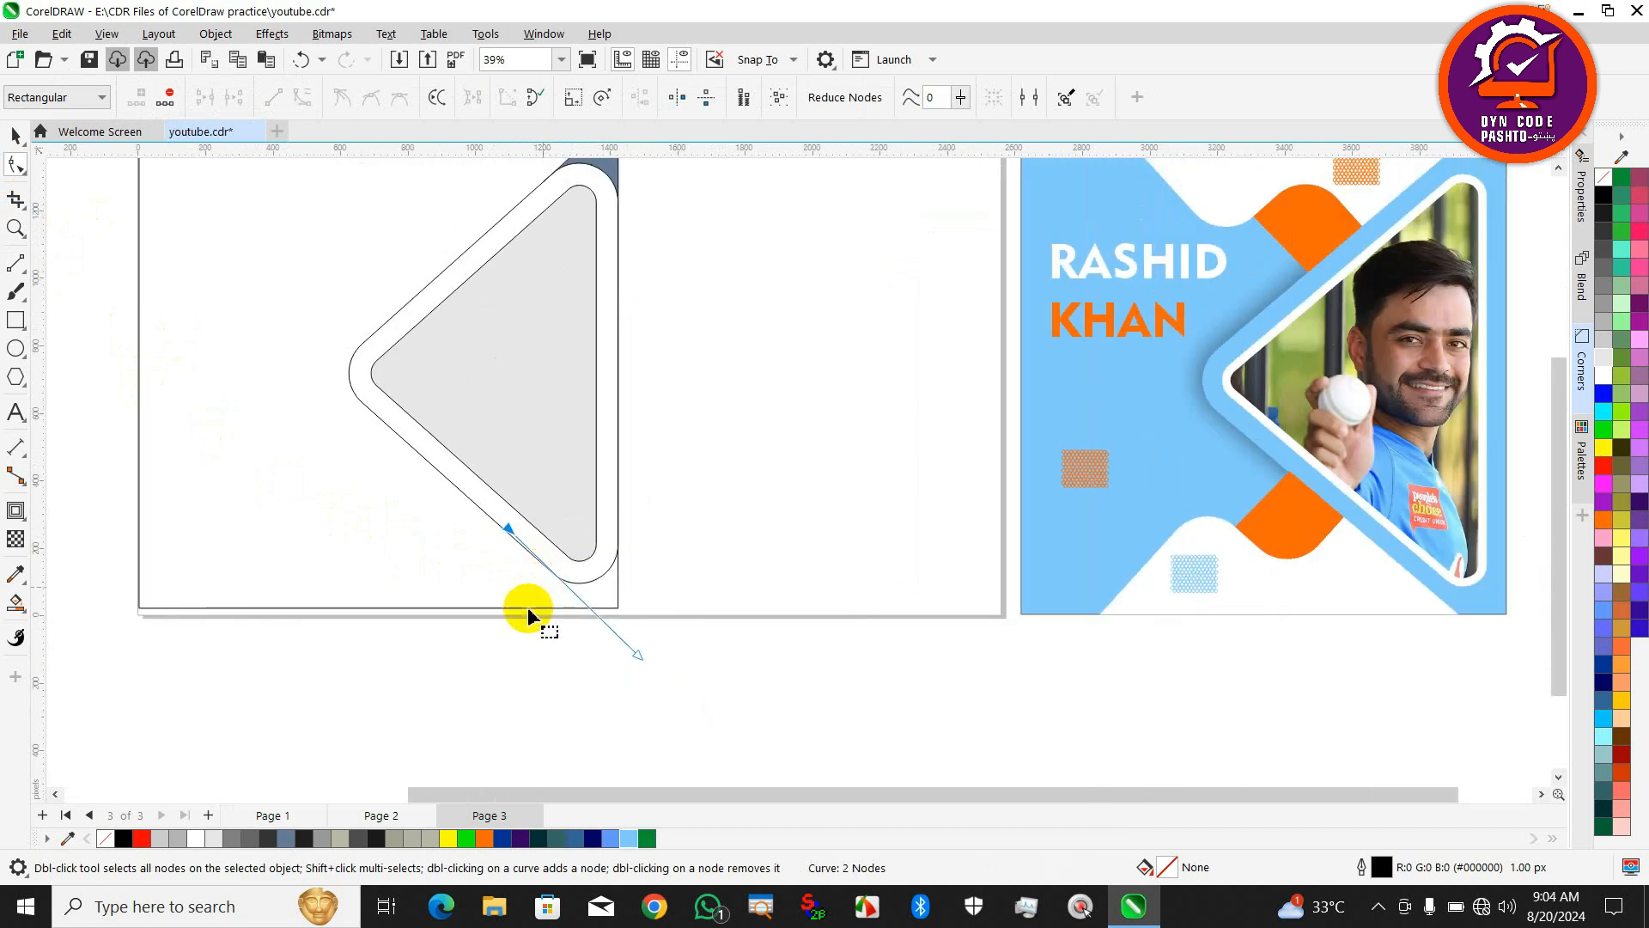
Smart-fill the square's lower-right corner region with blue-gray (C:40 M:20 Y:0 K:40) and a 0.67 px outline, and delete the diagonal line there.
click(14, 604)
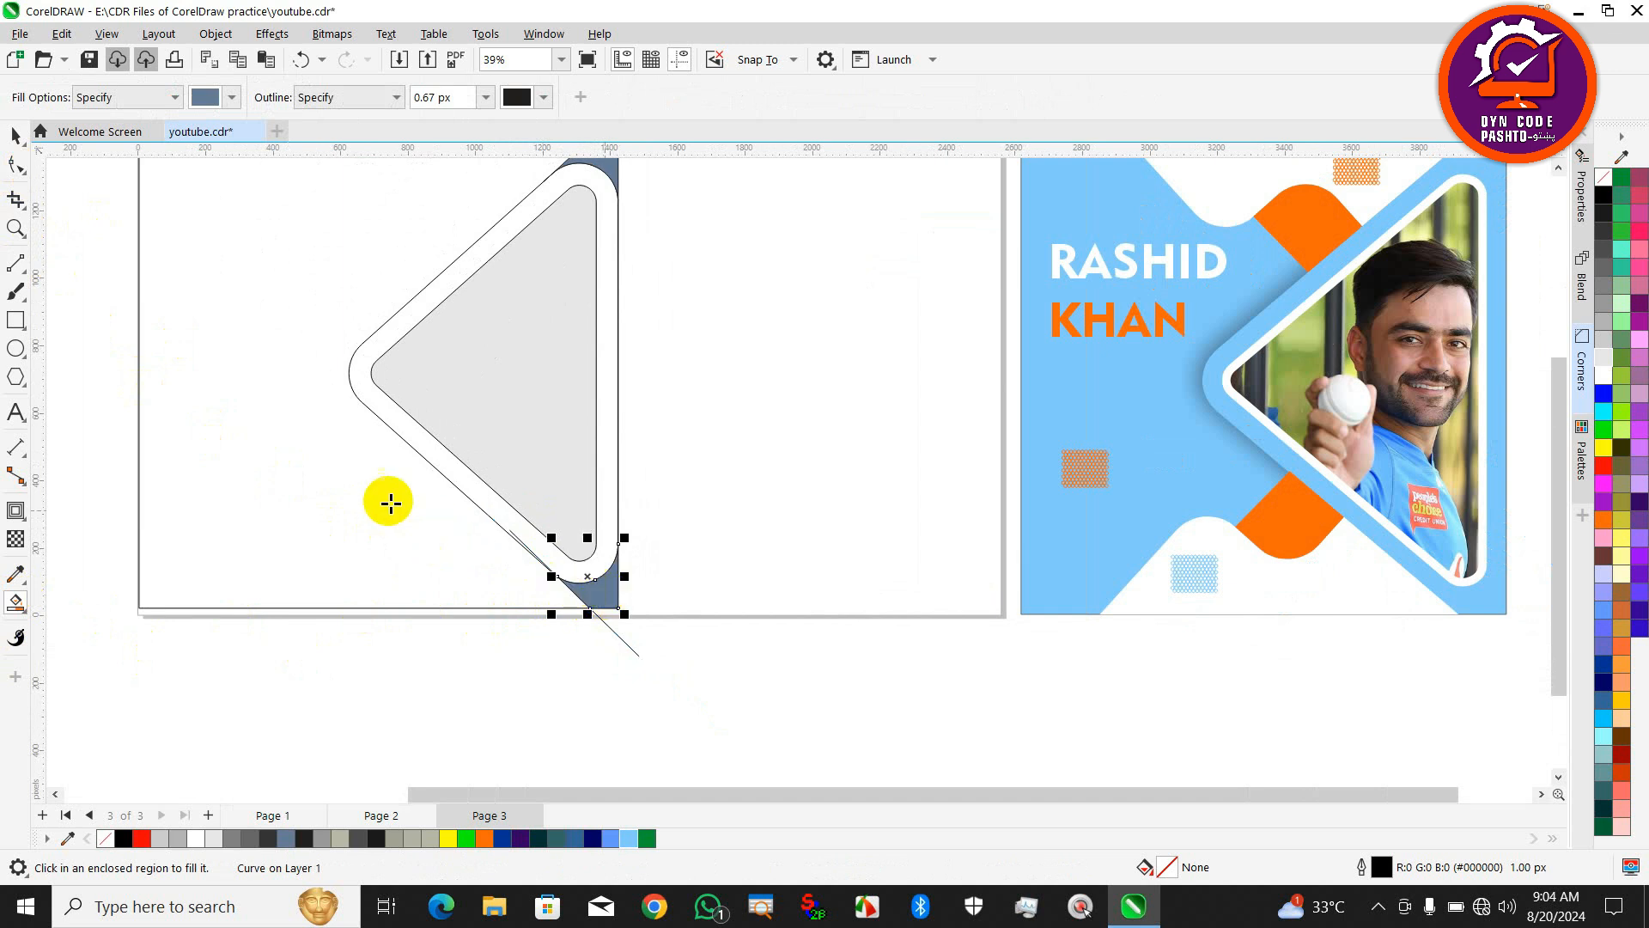
click(16, 141)
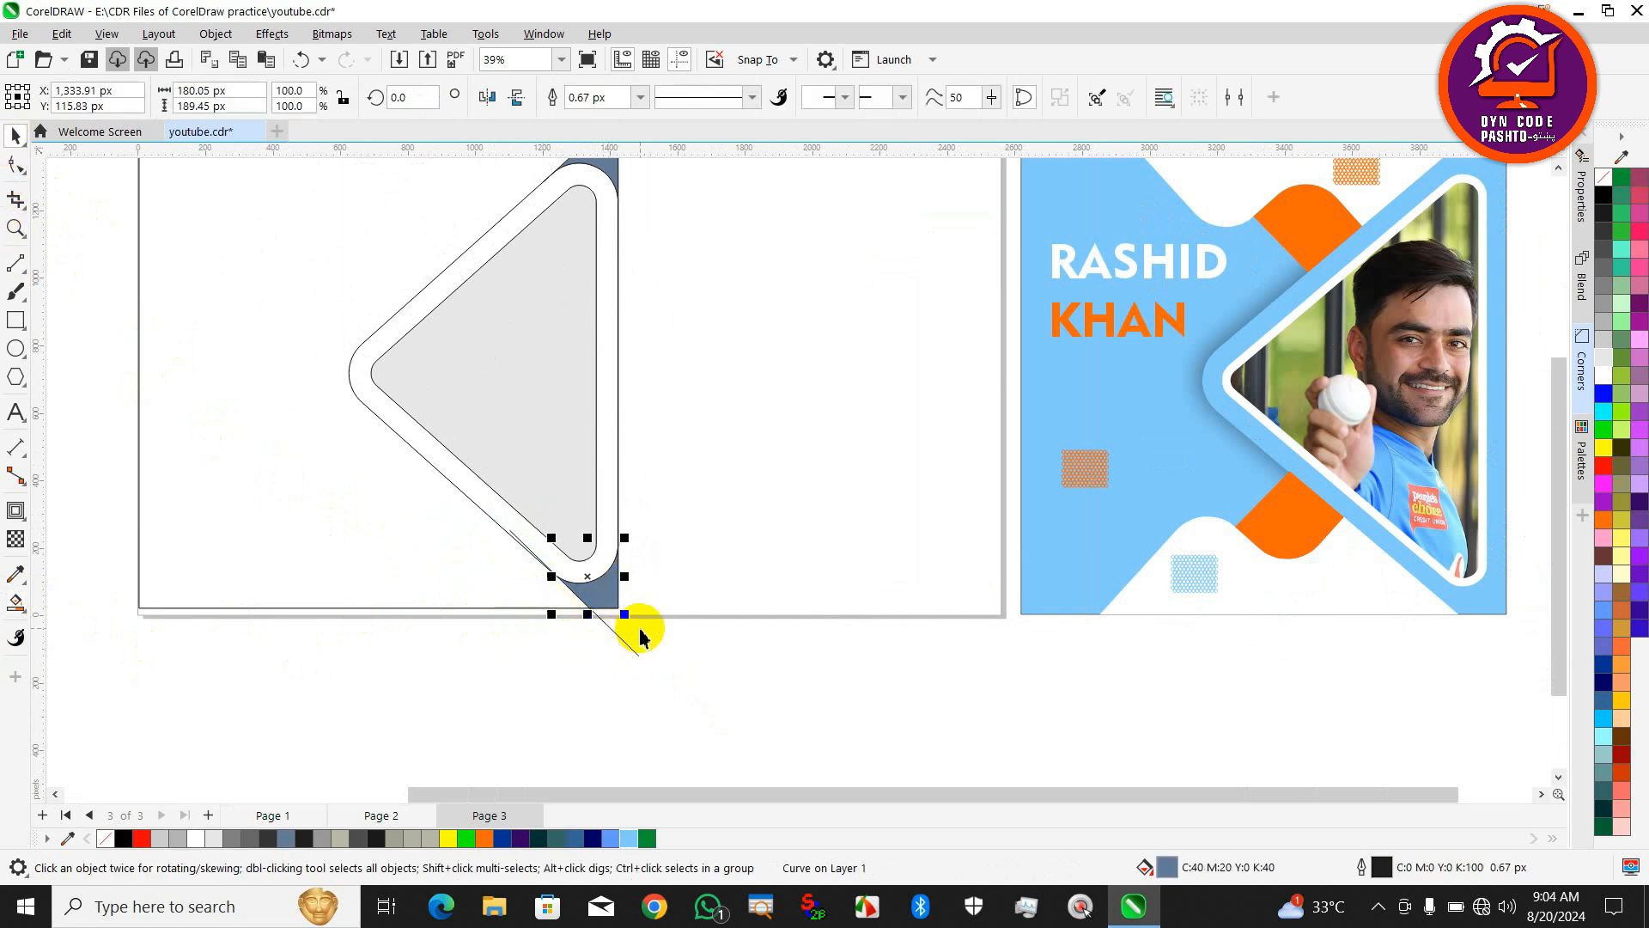
click(631, 631)
click(629, 644)
key(Delete)
scroll(626, 652, down, 2)
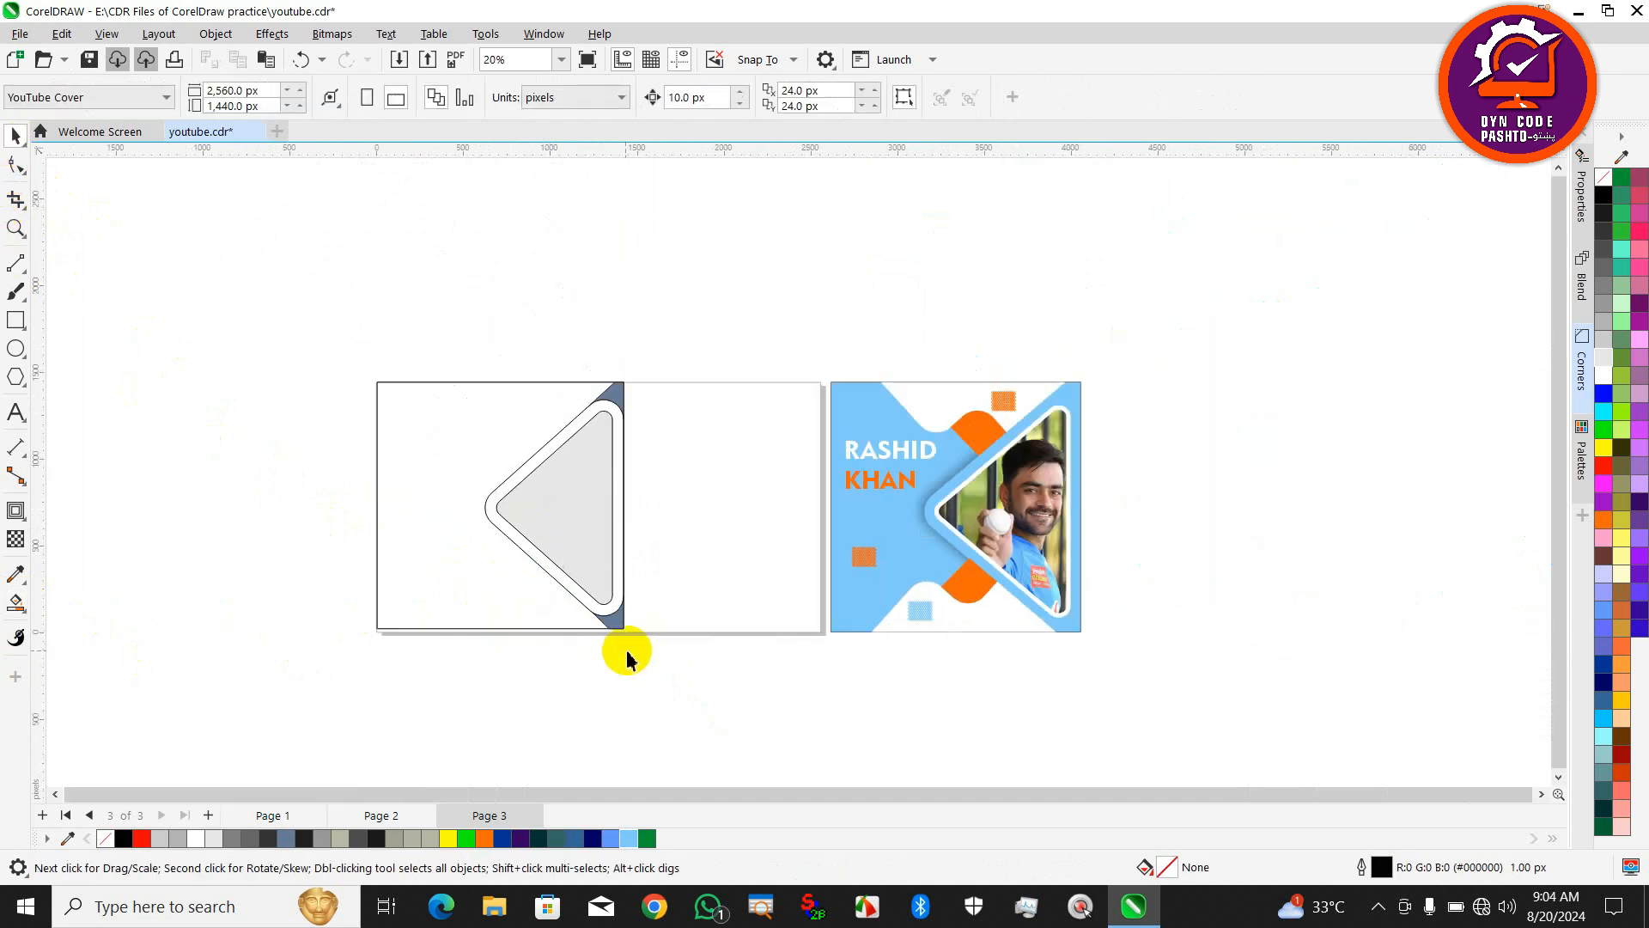
Fill the outer rounded triangle with light blue (#82CCFE).
scroll(627, 651, up, 3)
click(599, 599)
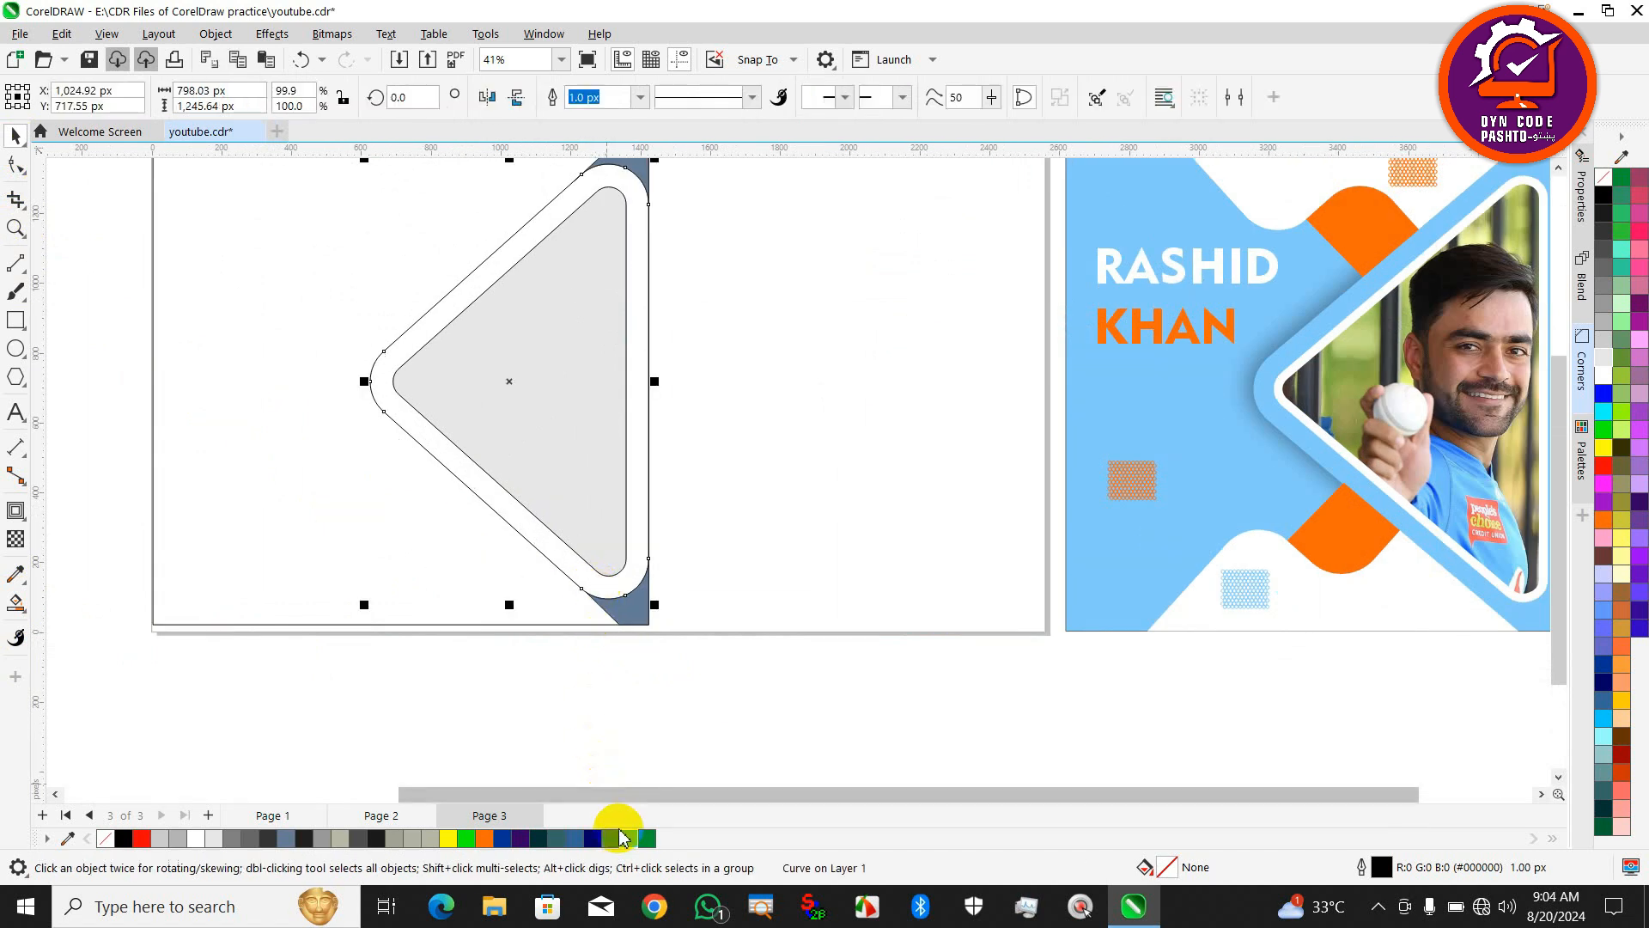
click(624, 840)
Weld the lower-right corner shape to the light blue outer triangle.
scroll(623, 713, down, 2)
click(613, 631)
shift+click(583, 606)
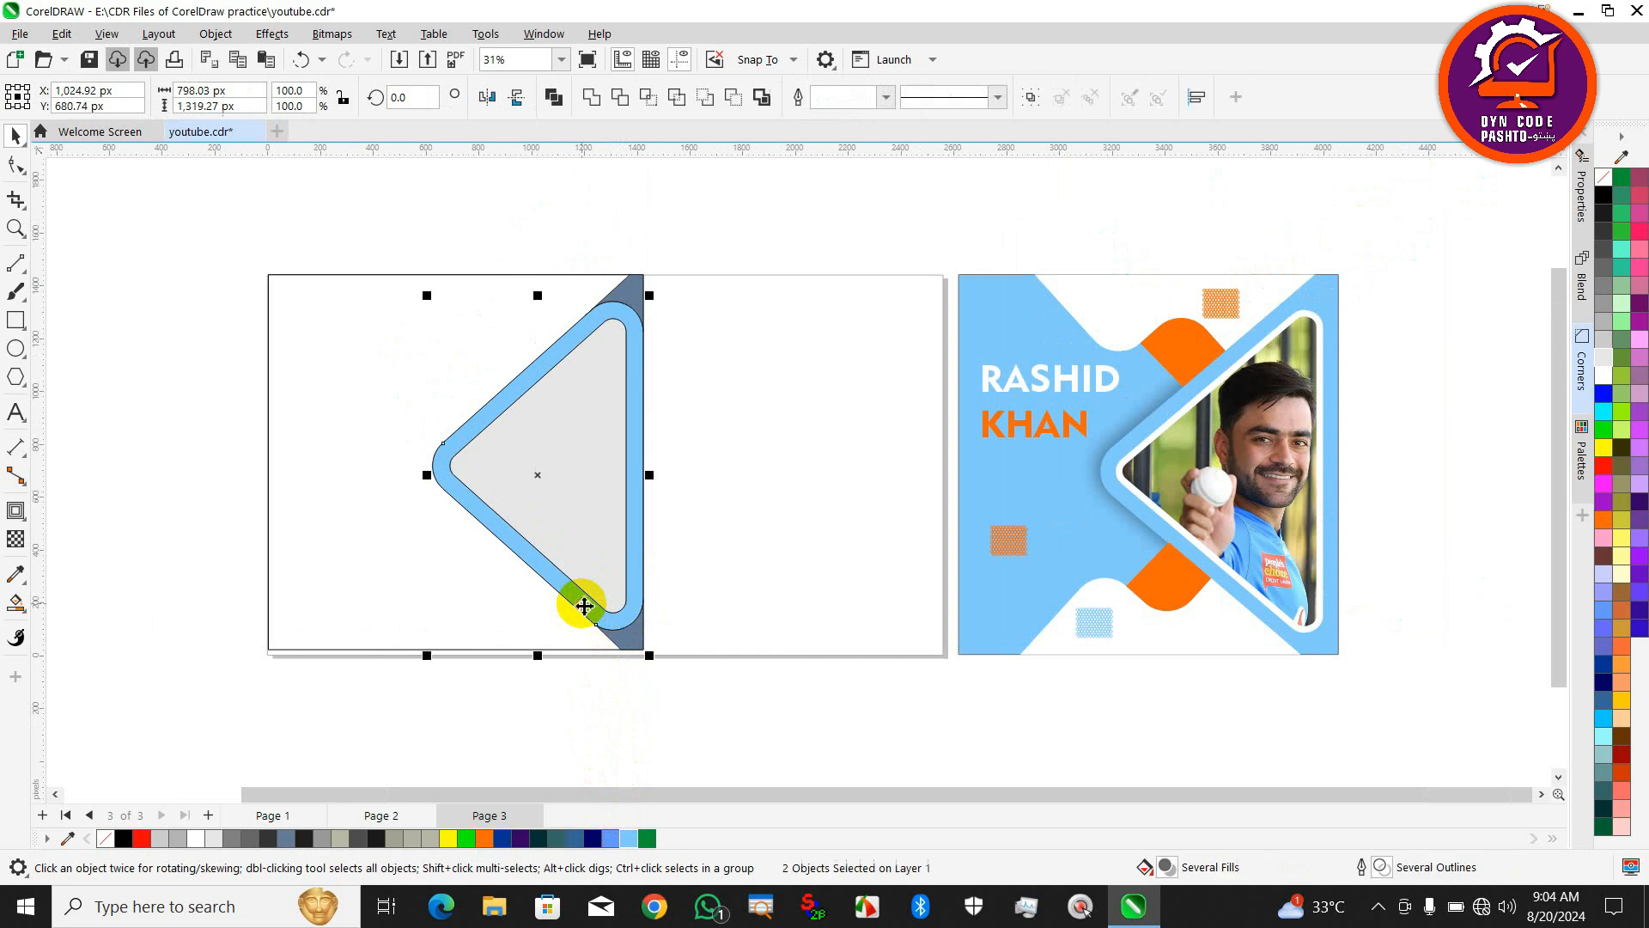
click(591, 96)
Remove the outline from the welded light blue triangle shape.
scroll(604, 603, up, 5)
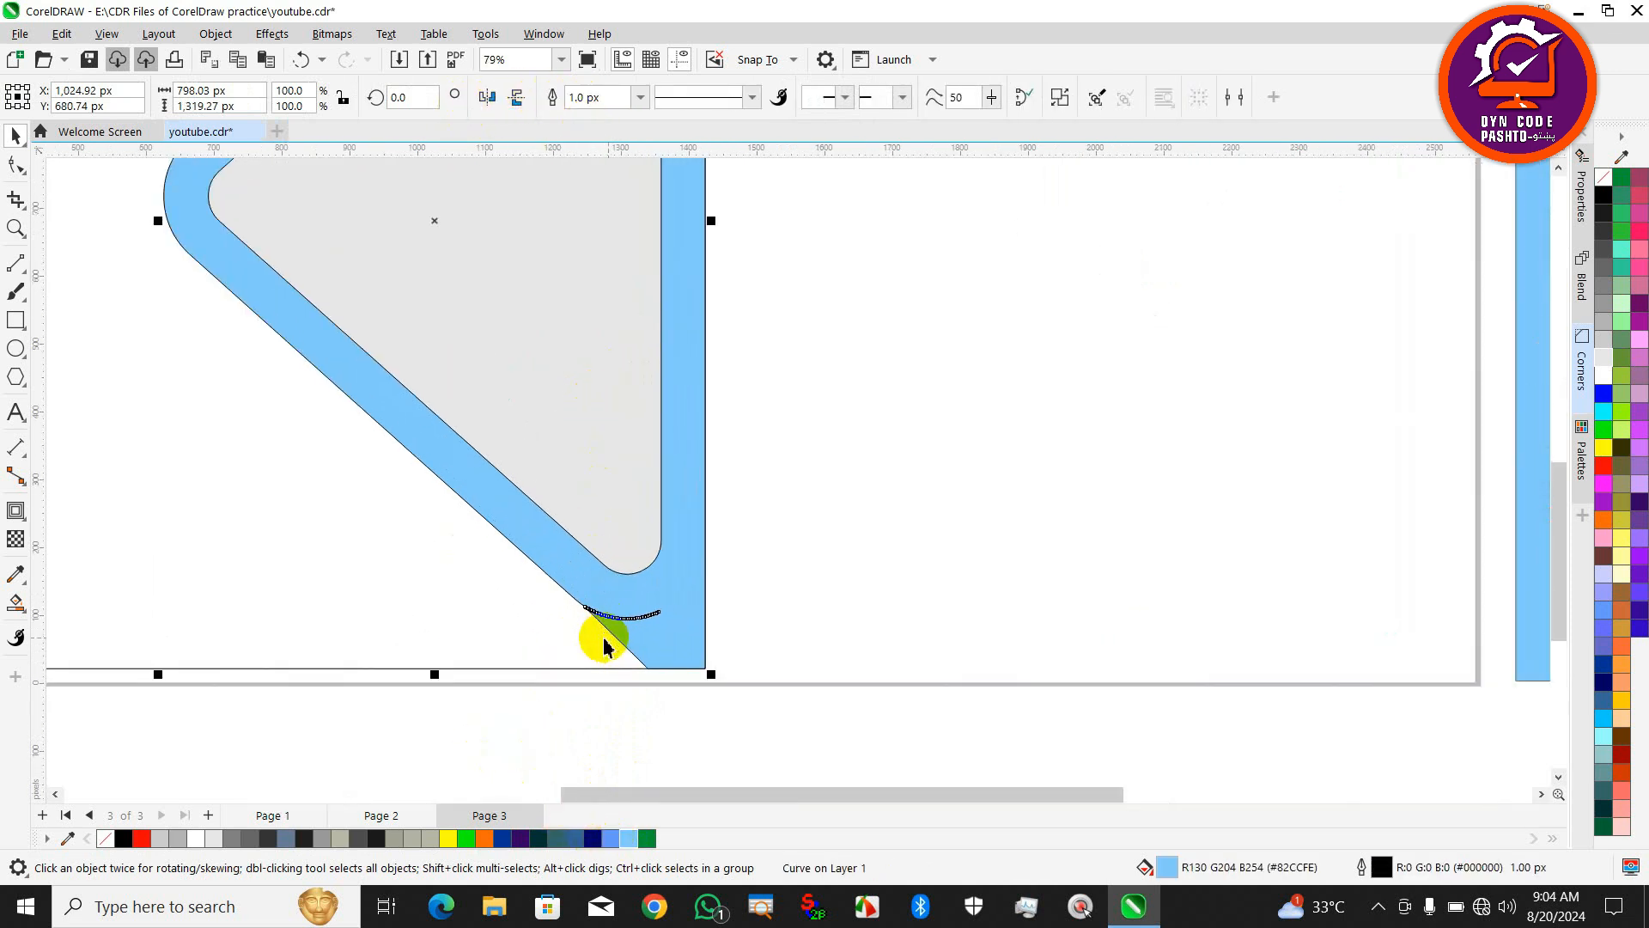
scroll(626, 641, down, 3)
click(654, 674)
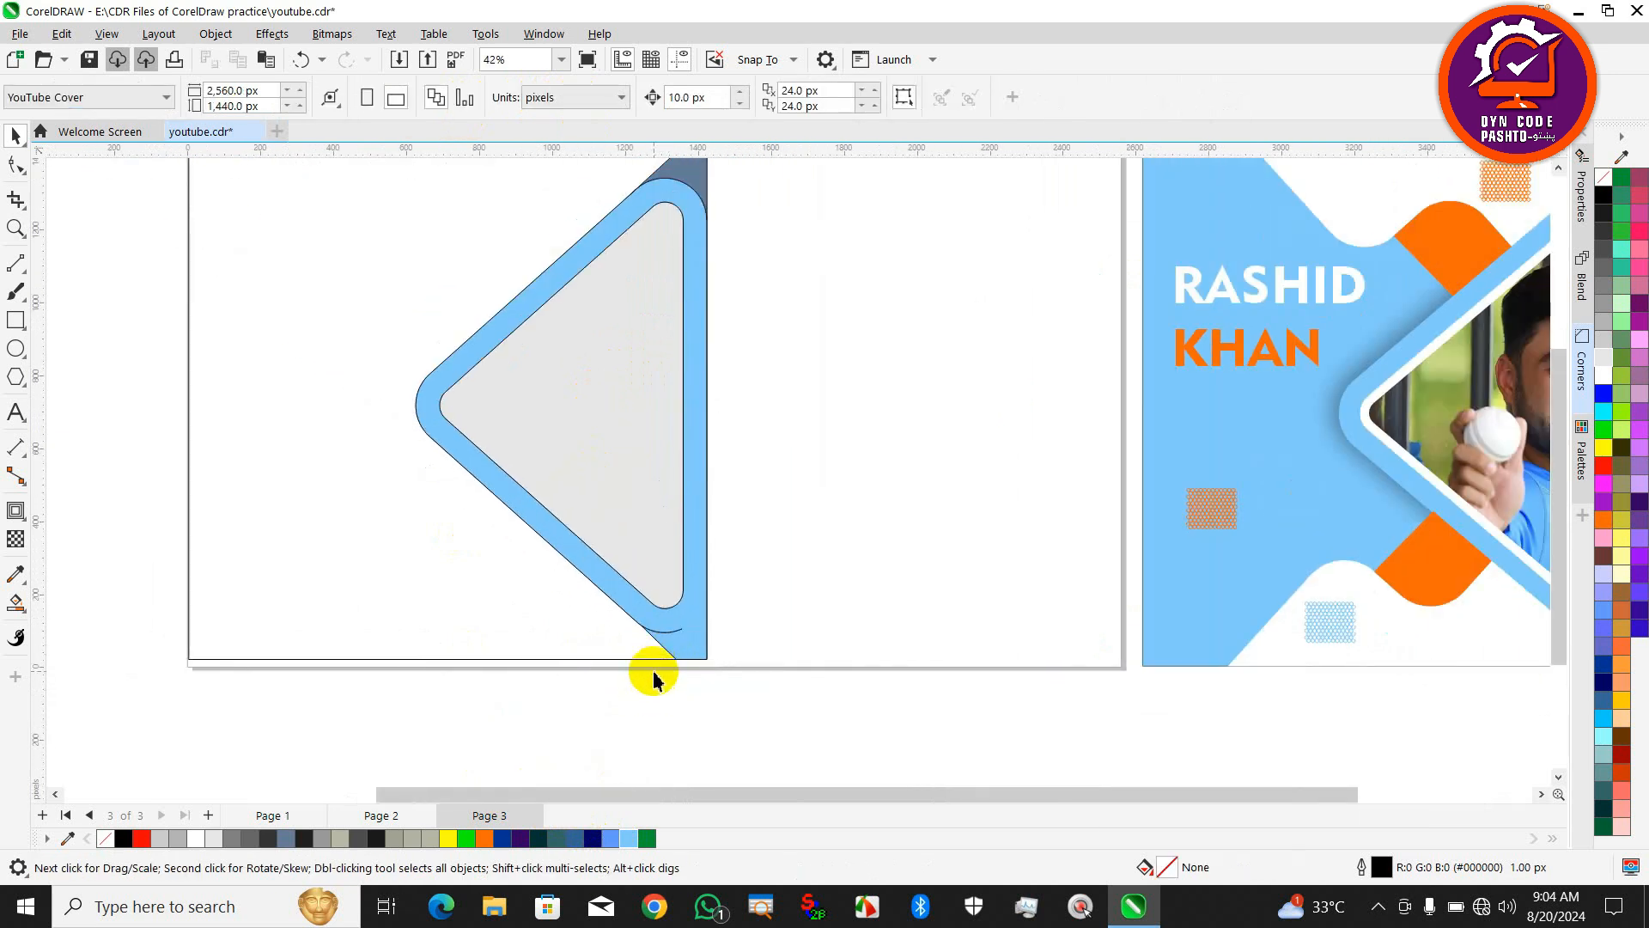
scroll(671, 640, up, 2)
click(671, 640)
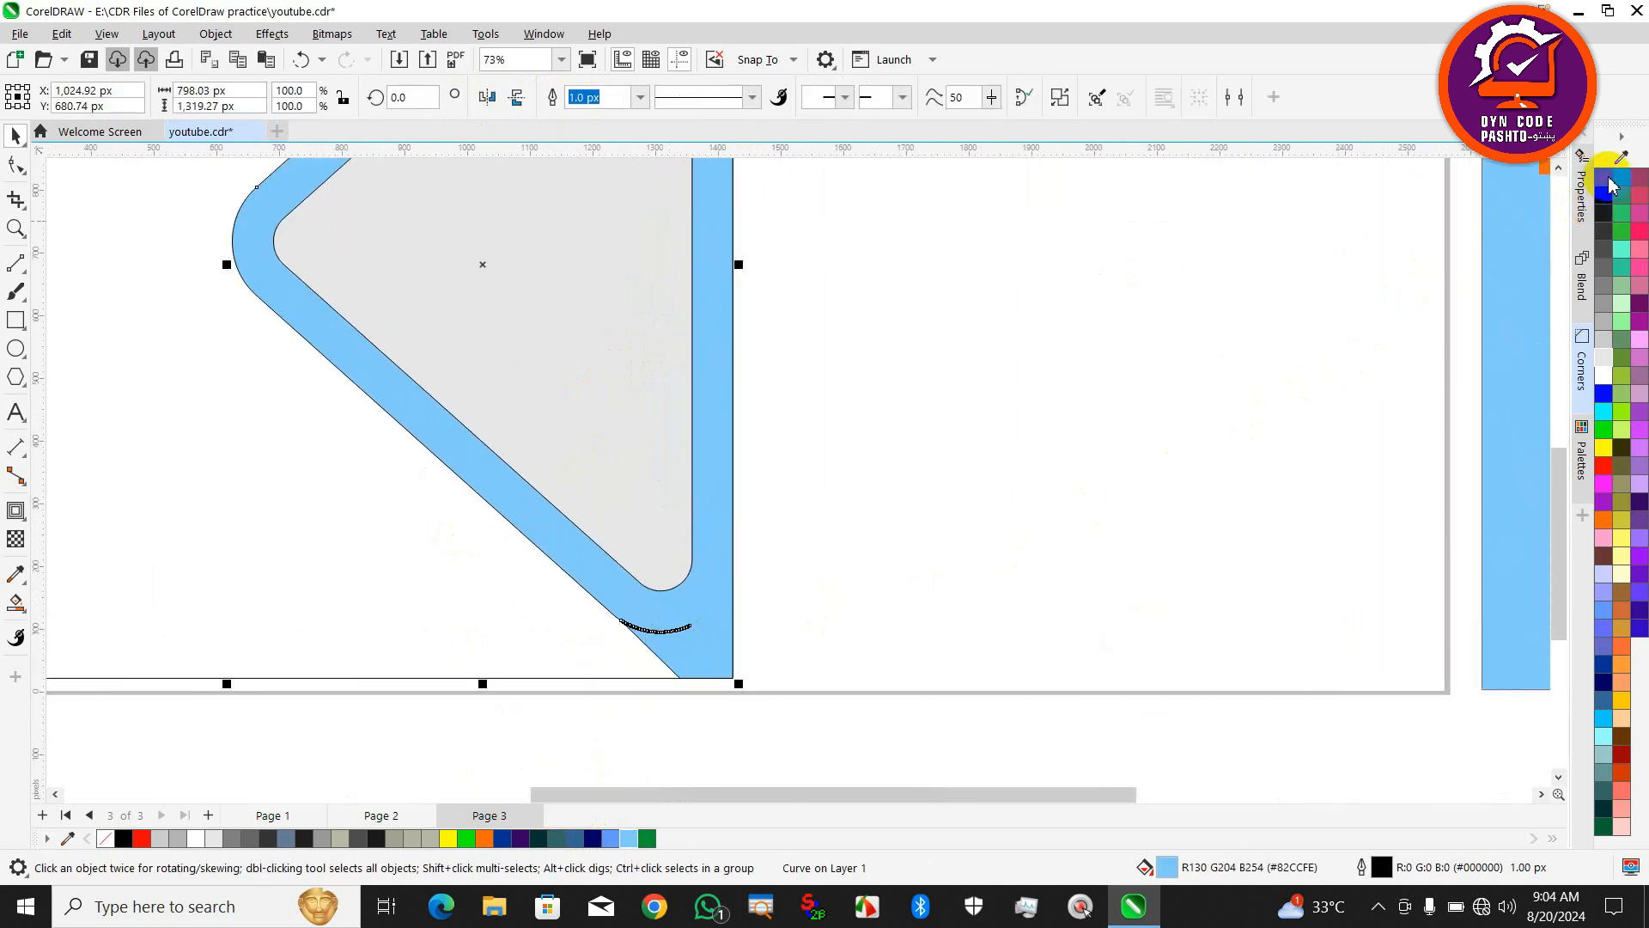
scroll(747, 740, down, 2)
click(710, 710)
scroll(644, 644, down, 3)
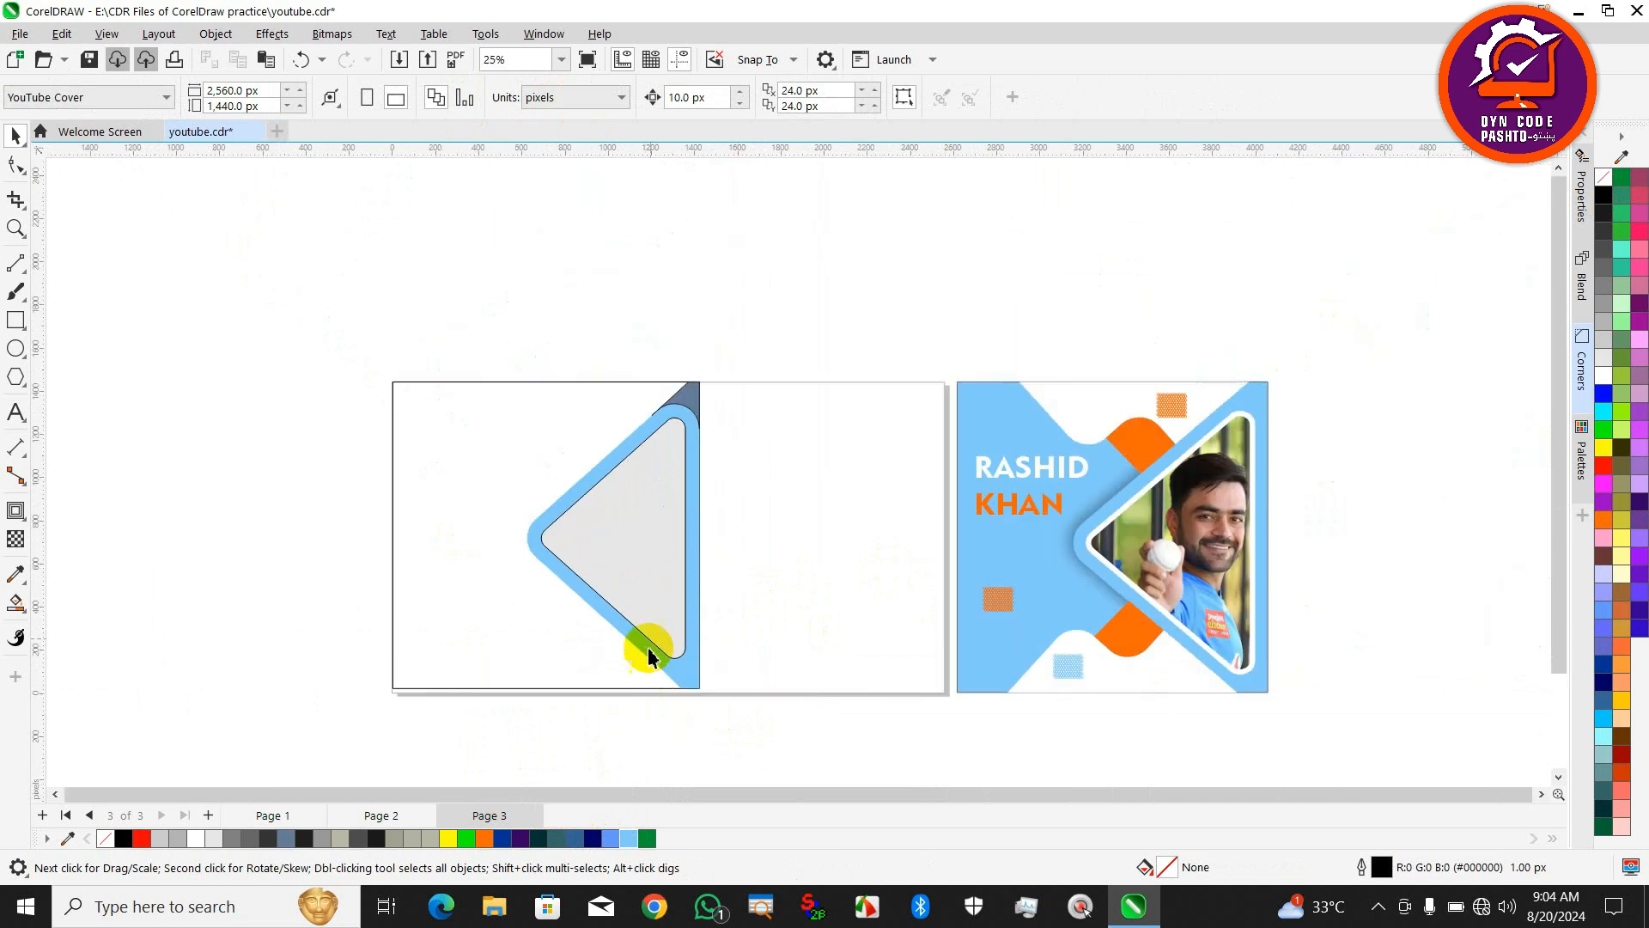
Weld the blue-gray upper-right corner shape to the light blue triangle shape.
scroll(678, 414, up, 2)
click(673, 387)
shift+click(607, 447)
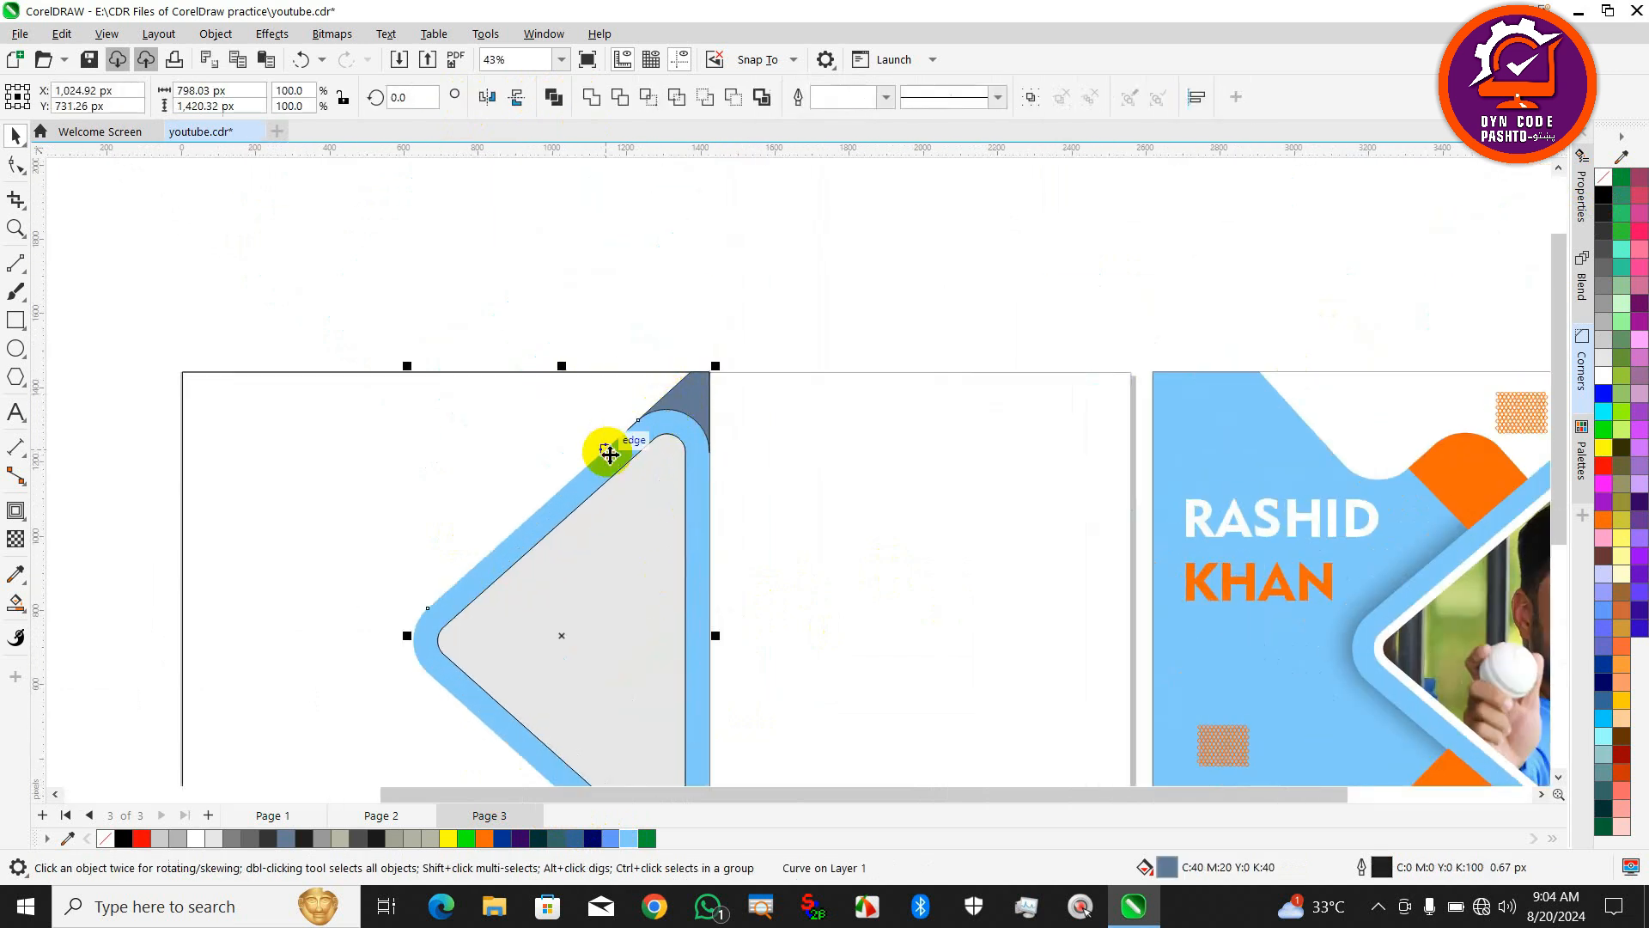
click(586, 98)
click(608, 240)
scroll(589, 361, down, 3)
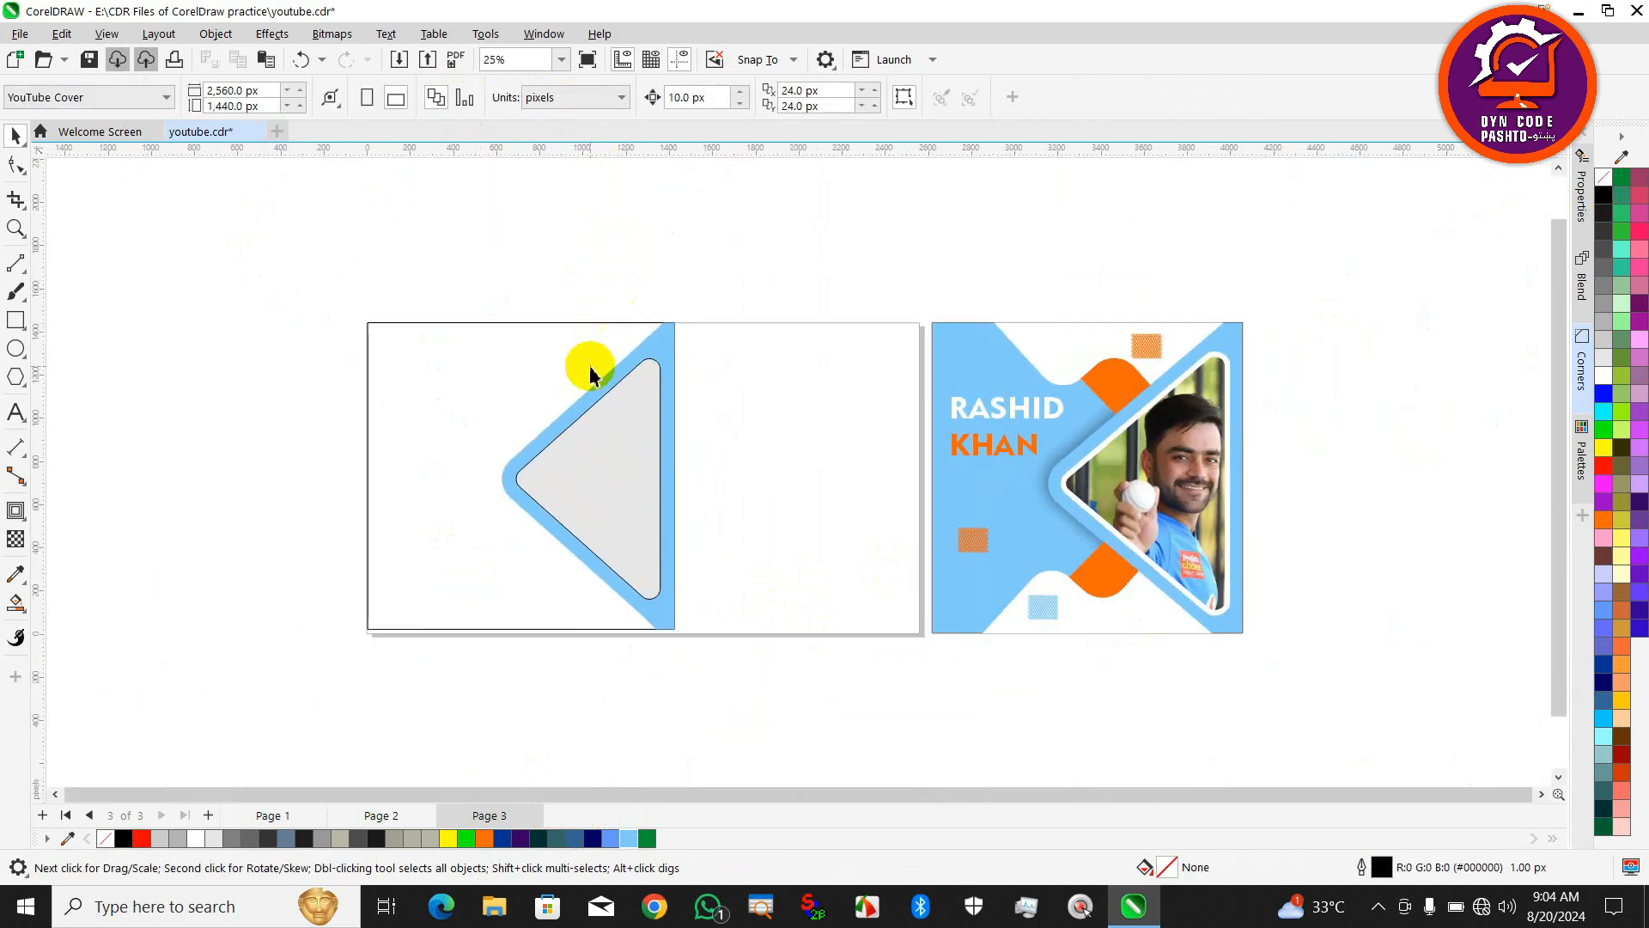
Draw a square about 641 × 641 px over the background square's upper-left area and move it slightly down toward the triangle.
scroll(601, 463, up, 2)
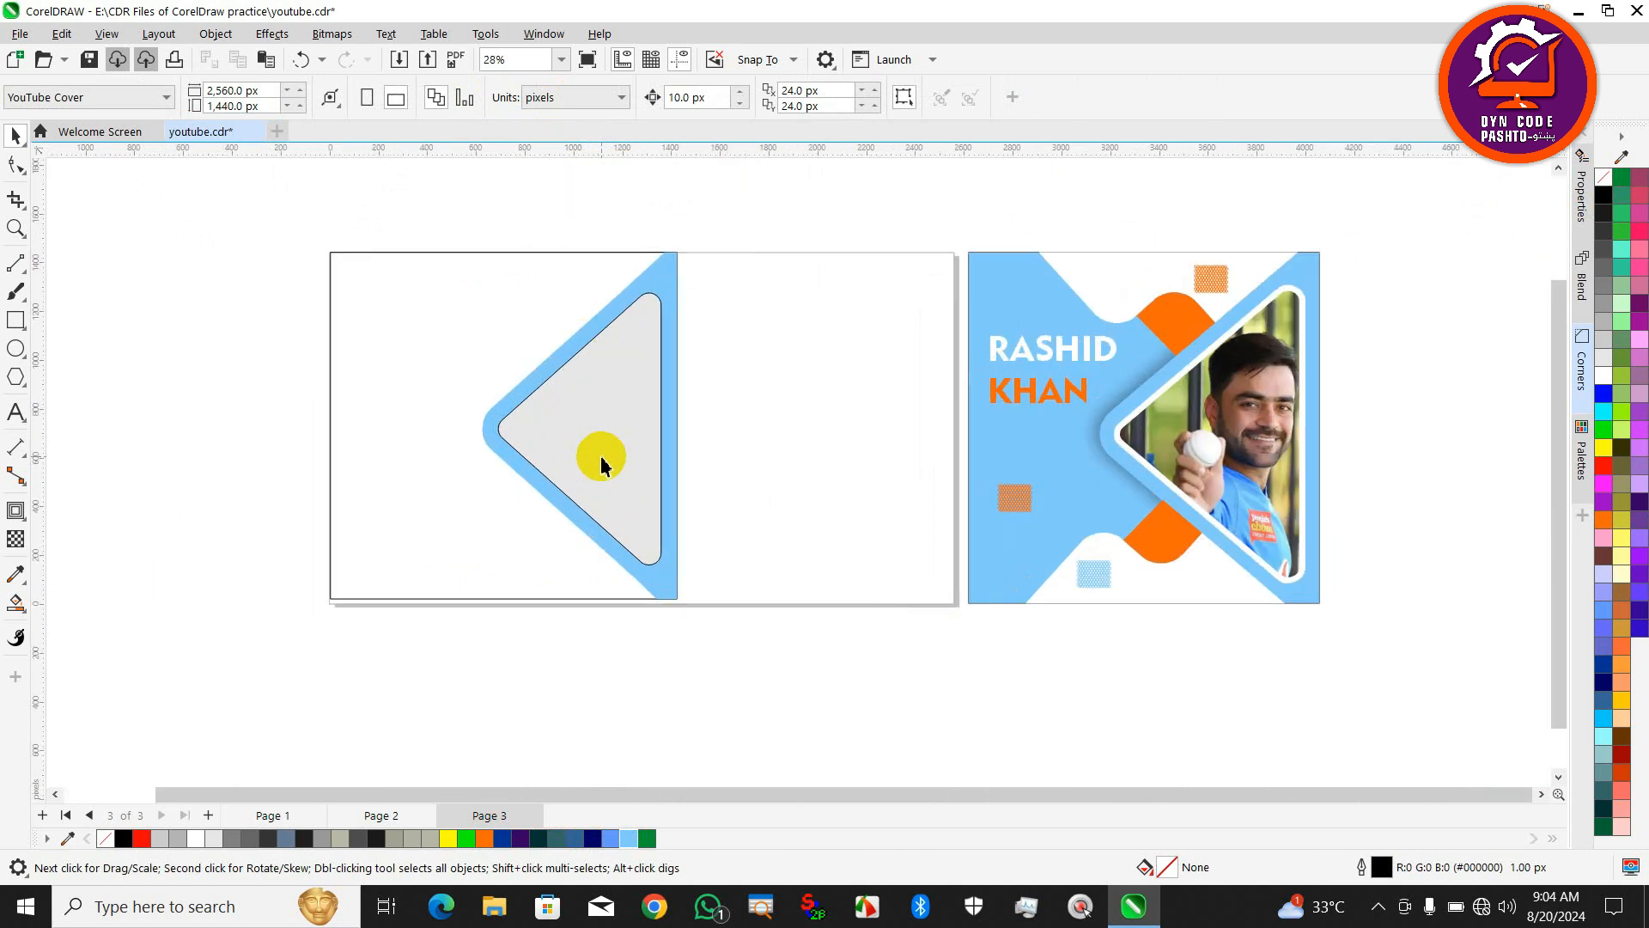
click(17, 325)
drag(323, 199, 480, 355)
drag(437, 296, 478, 356)
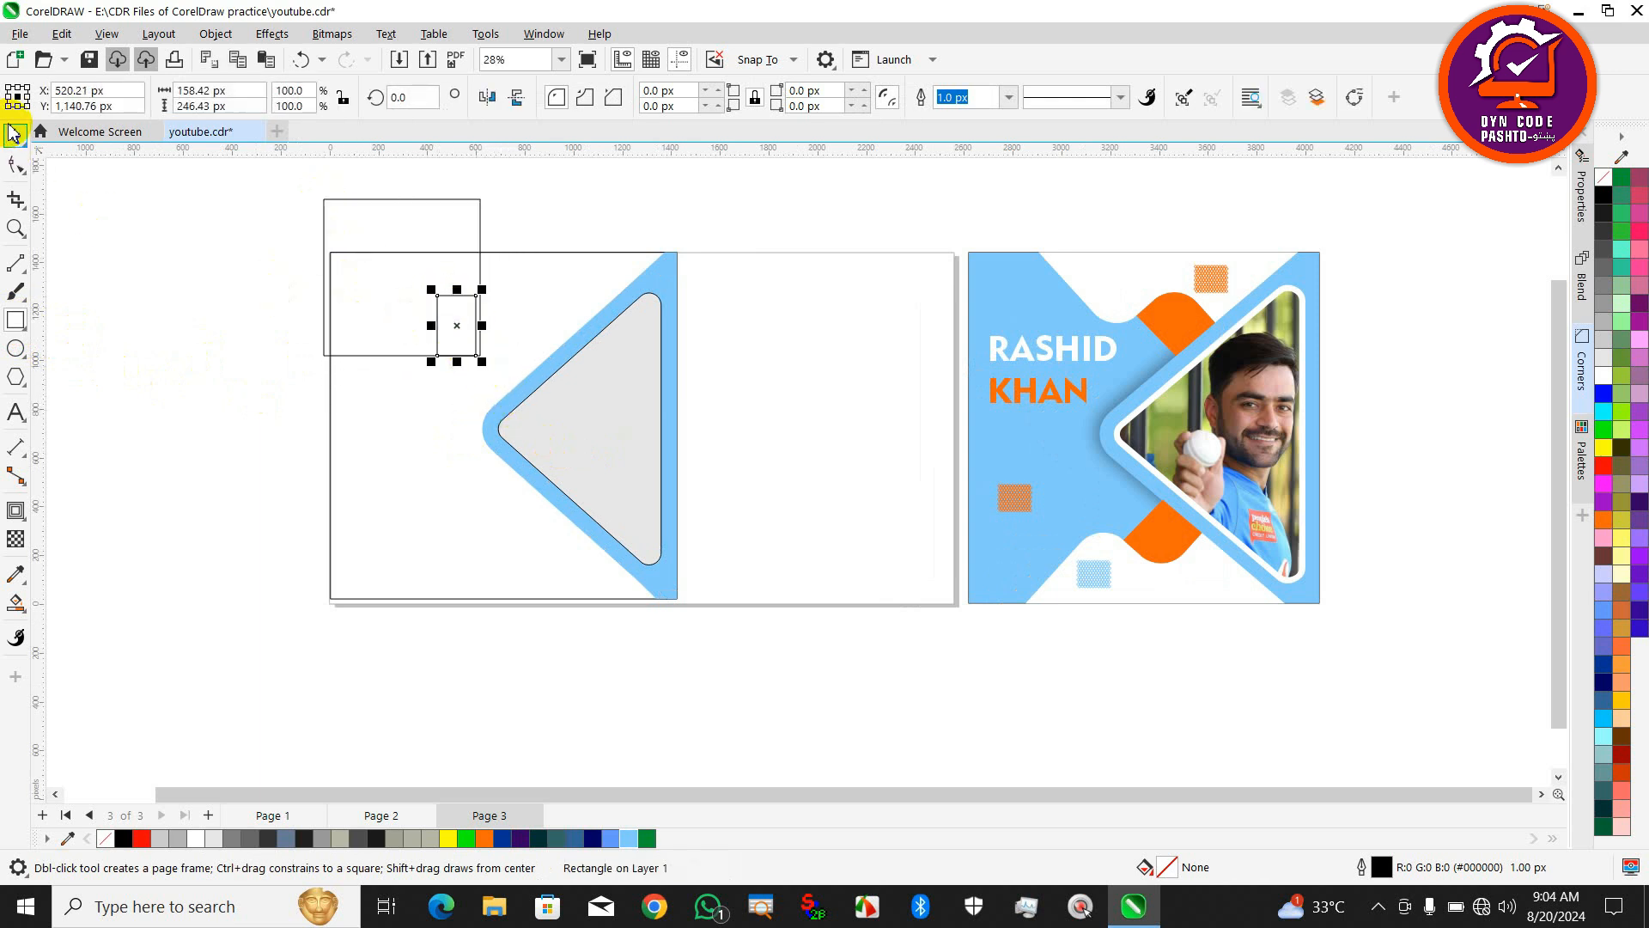
key(Delete)
click(15, 139)
double_click(354, 228)
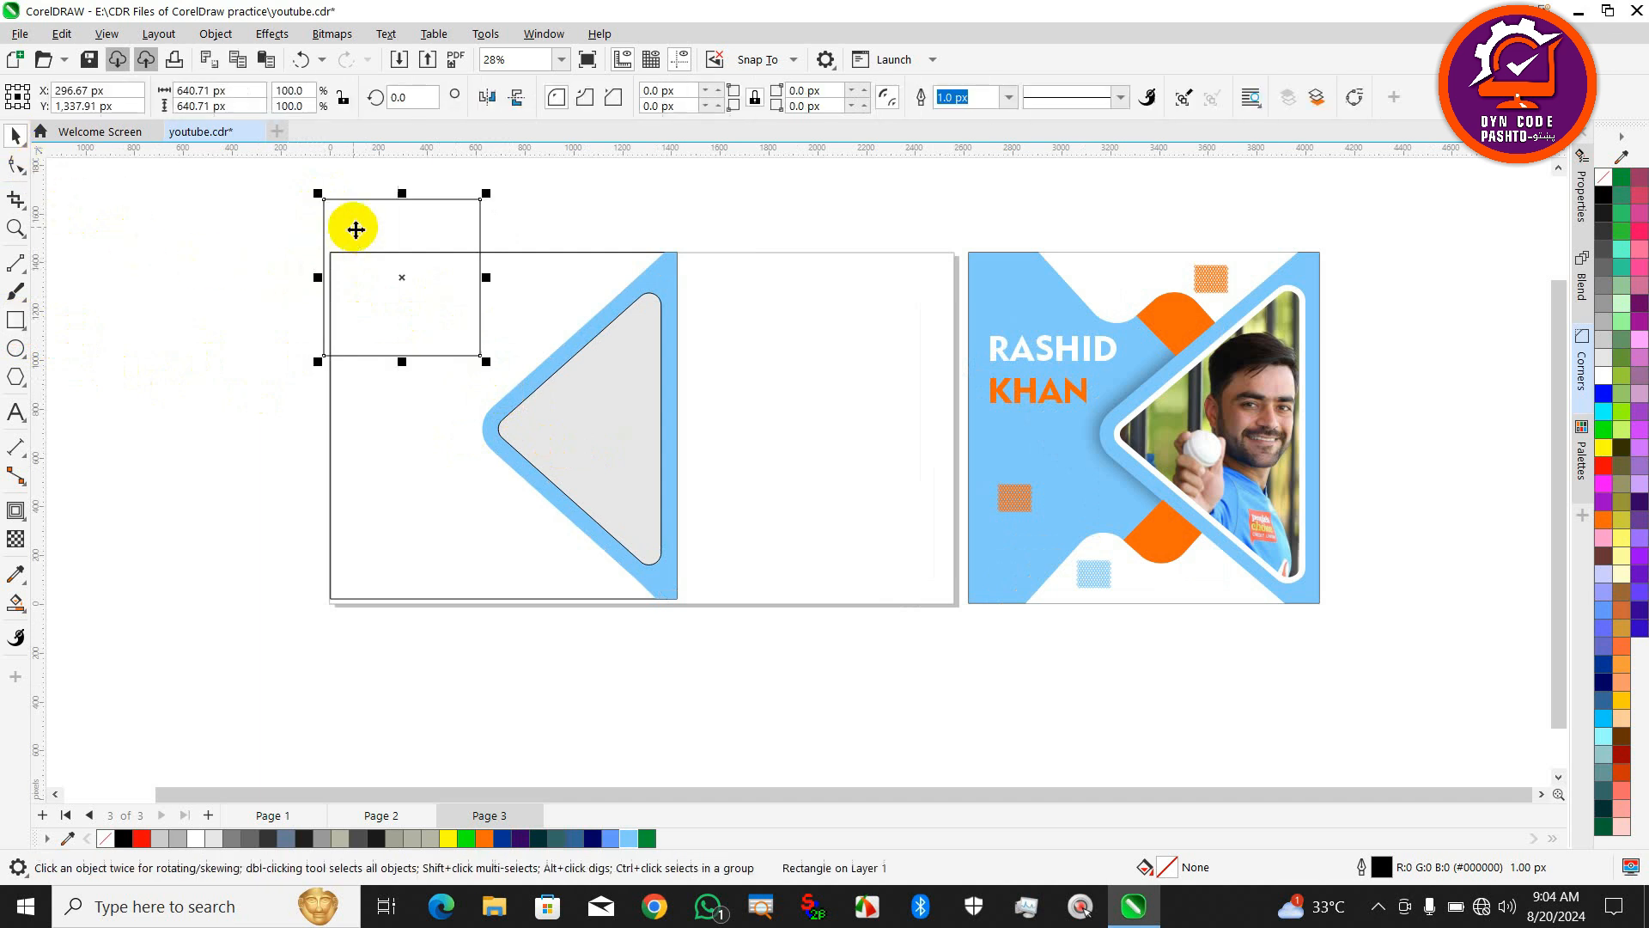
click(99, 178)
click(411, 238)
drag(411, 238, 457, 266)
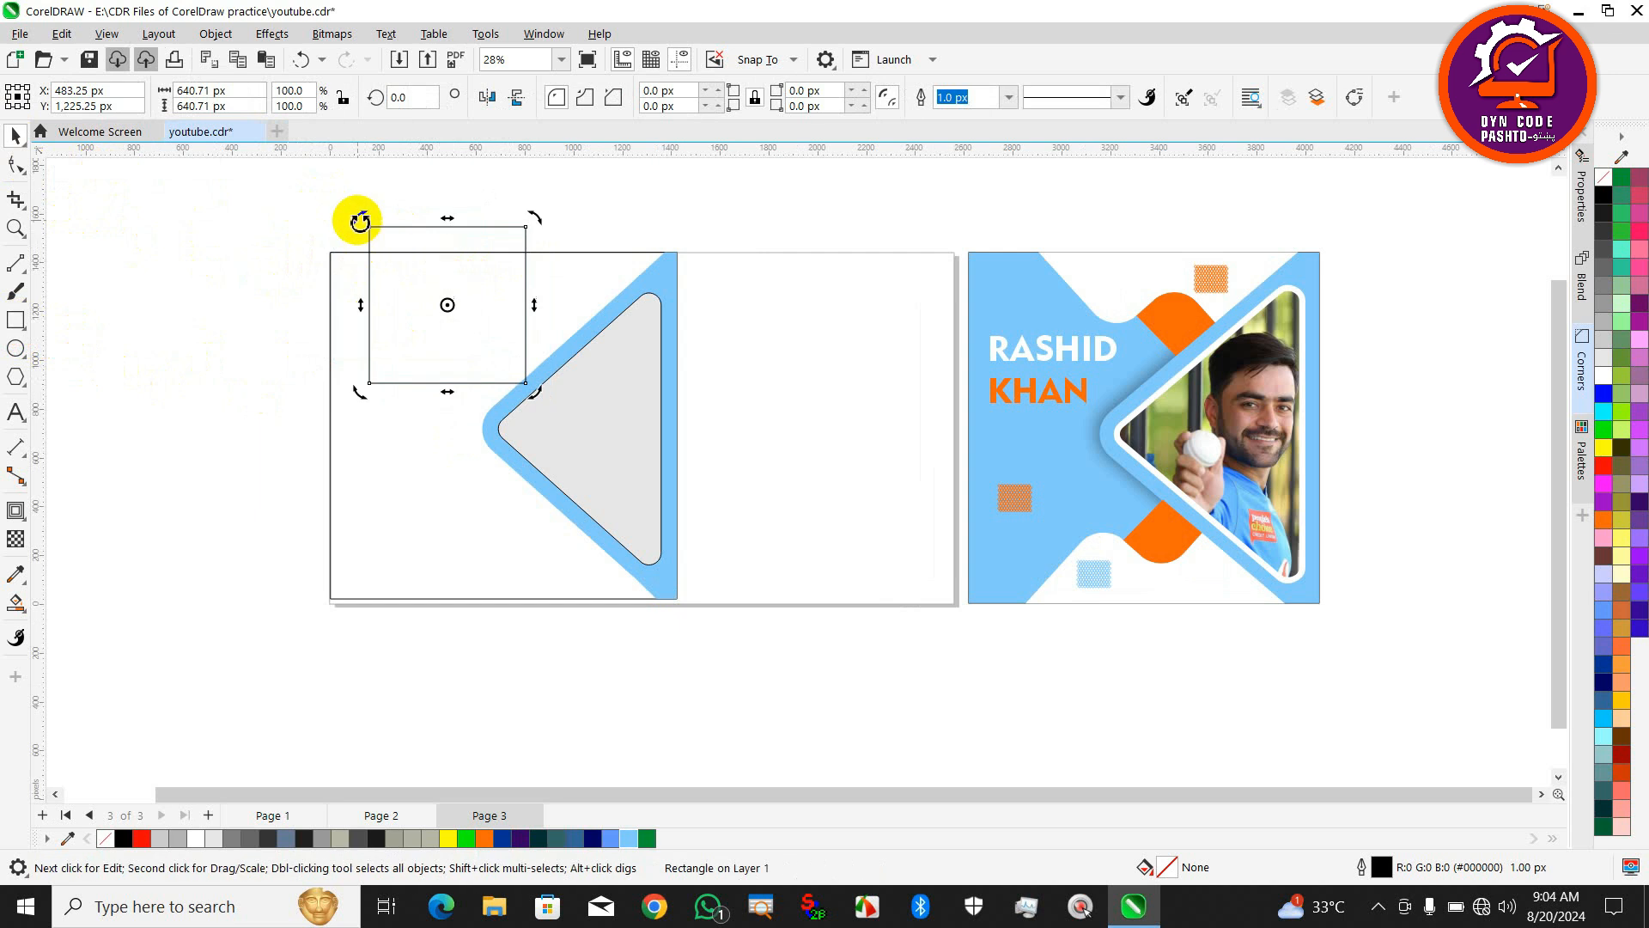
Round the new square's corners to about 104 px and rotate it about 50.5°.
click(15, 164)
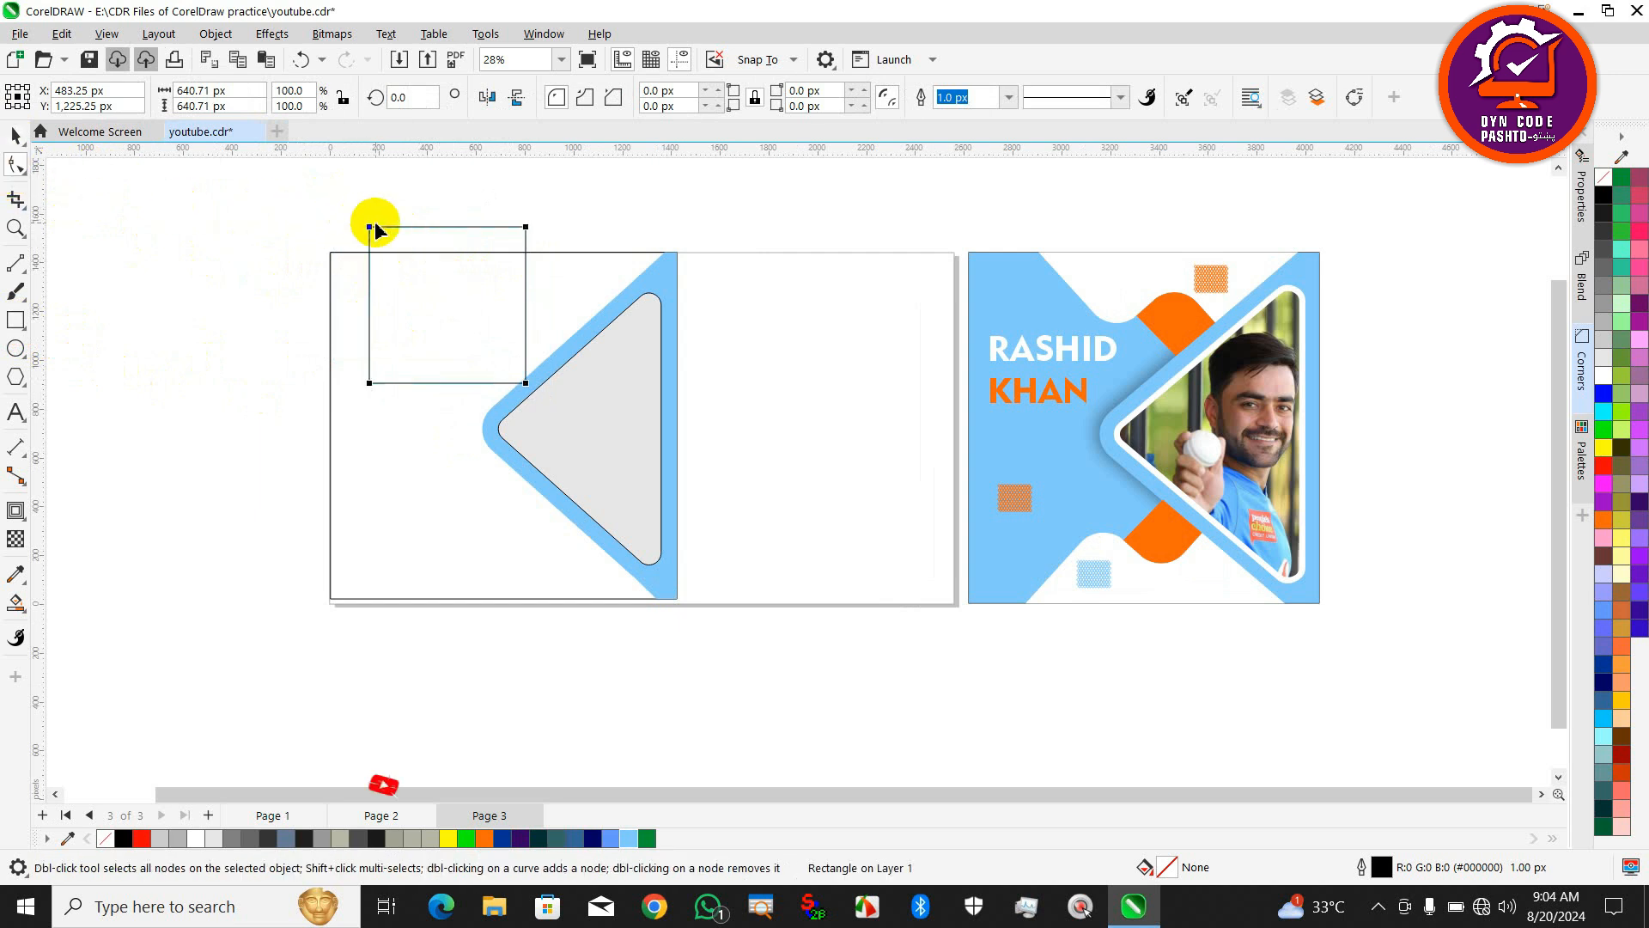
drag(370, 226, 388, 256)
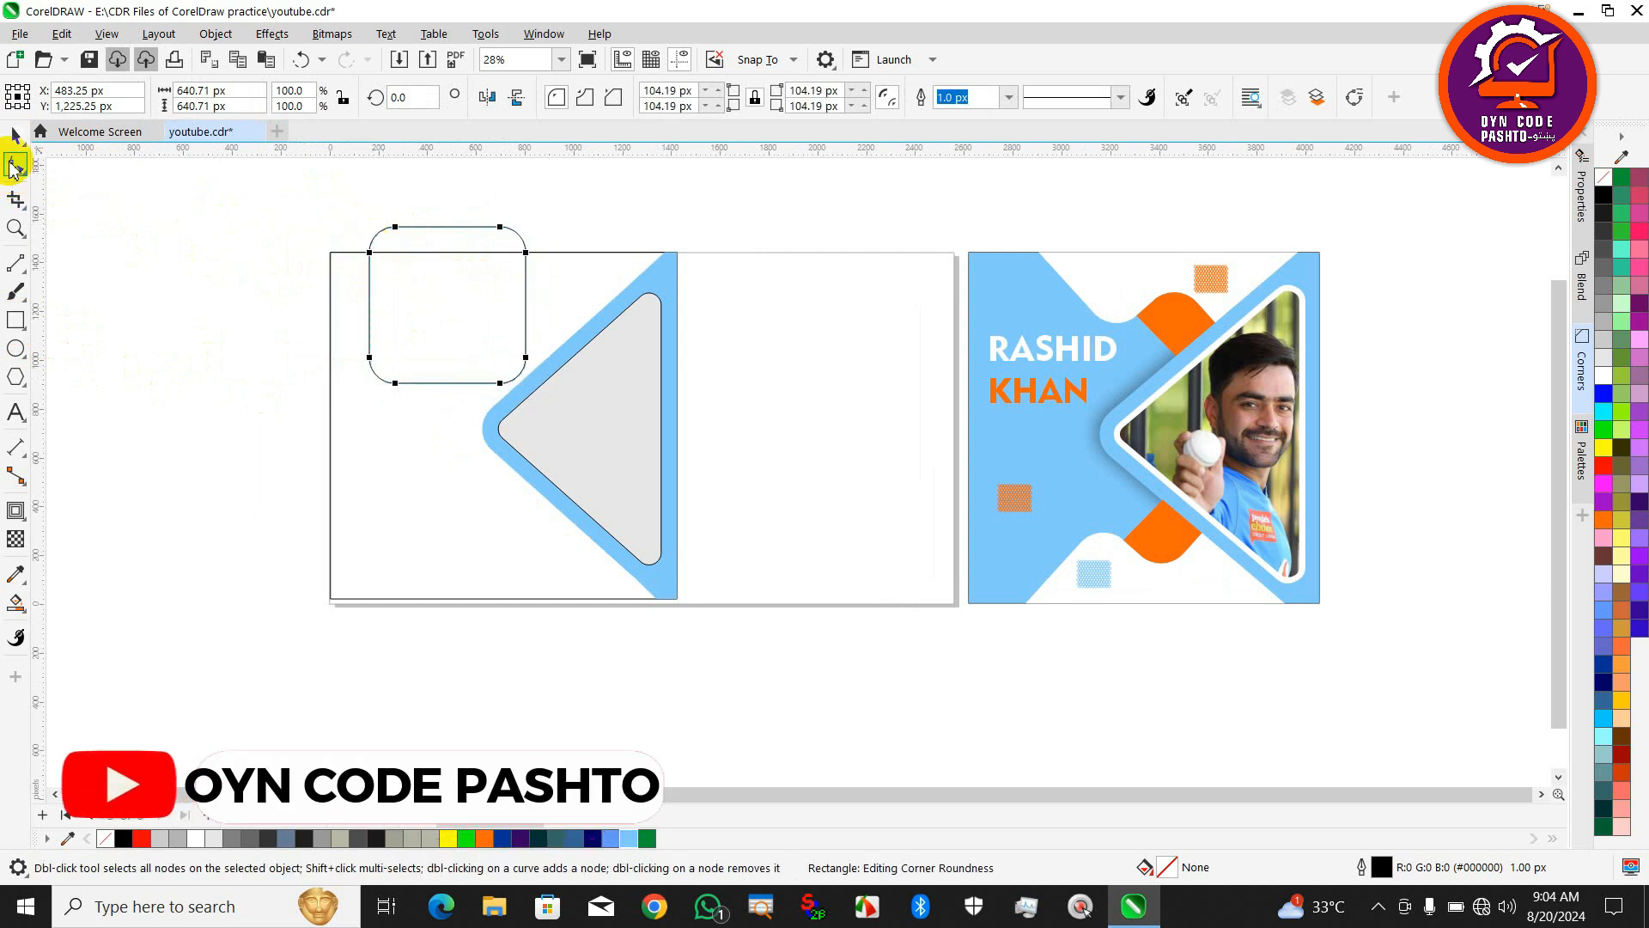
click(12, 137)
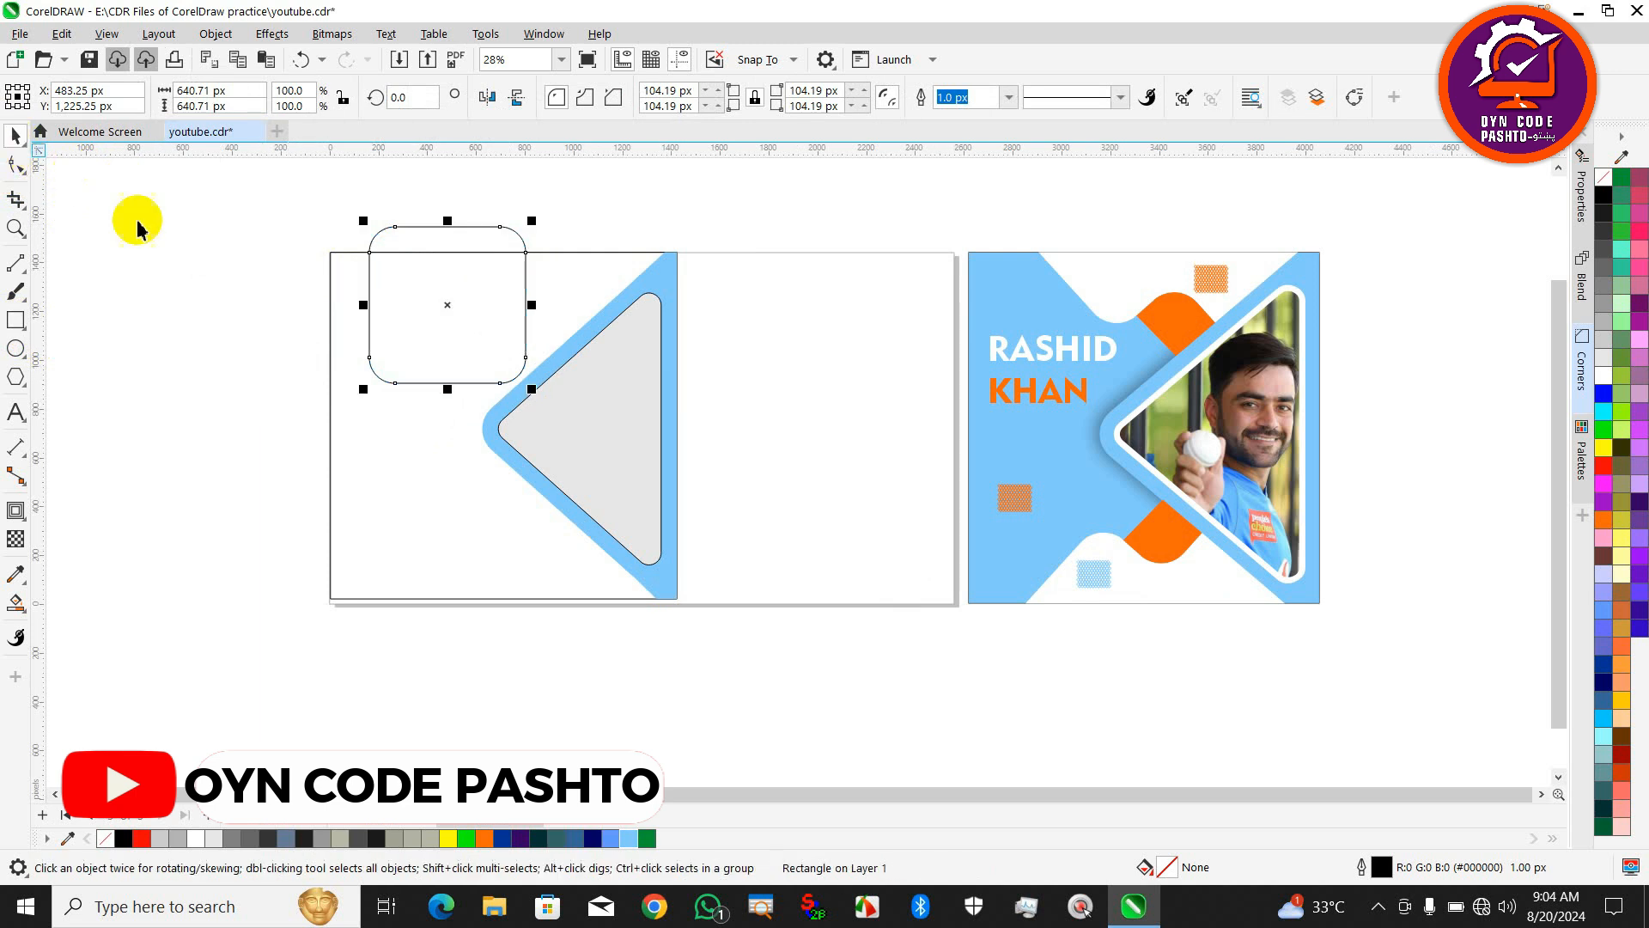
click(412, 312)
drag(359, 221, 287, 327)
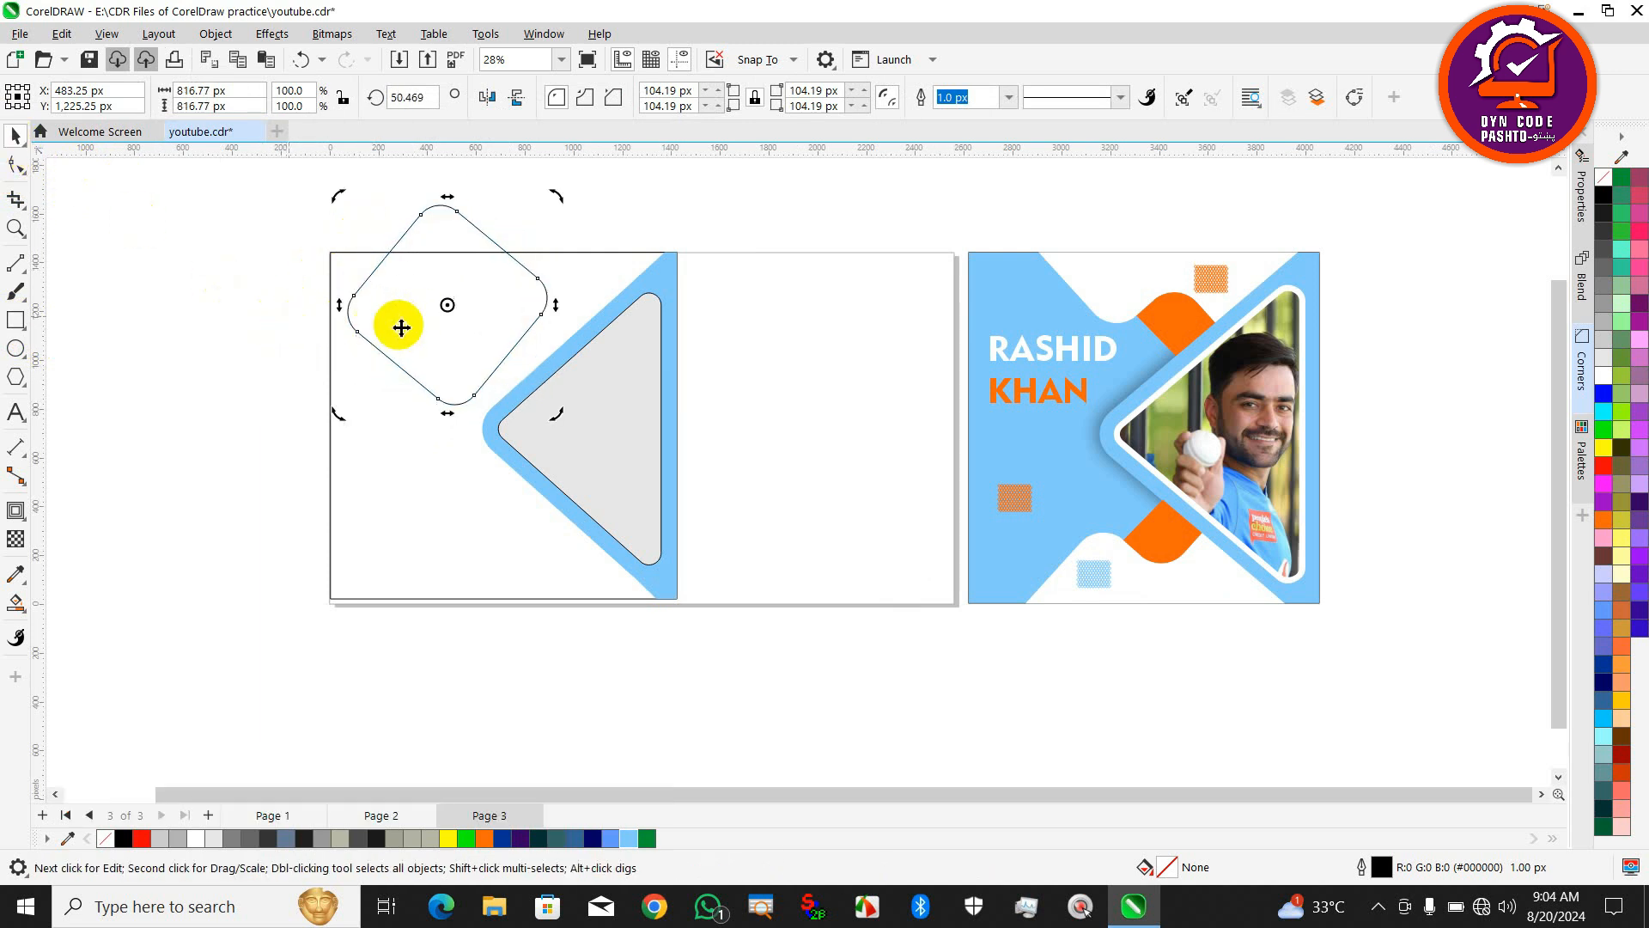
Enlarge the rotated rounded square to about 116% and move it up across the background square's top edge.
click(420, 334)
drag(423, 335, 423, 277)
drag(549, 350, 581, 382)
mouse_move(478, 326)
mouse_down()
mouse_move(481, 305)
mouse_move(464, 322)
mouse_up()
scroll(478, 295, down, 1)
click(489, 269)
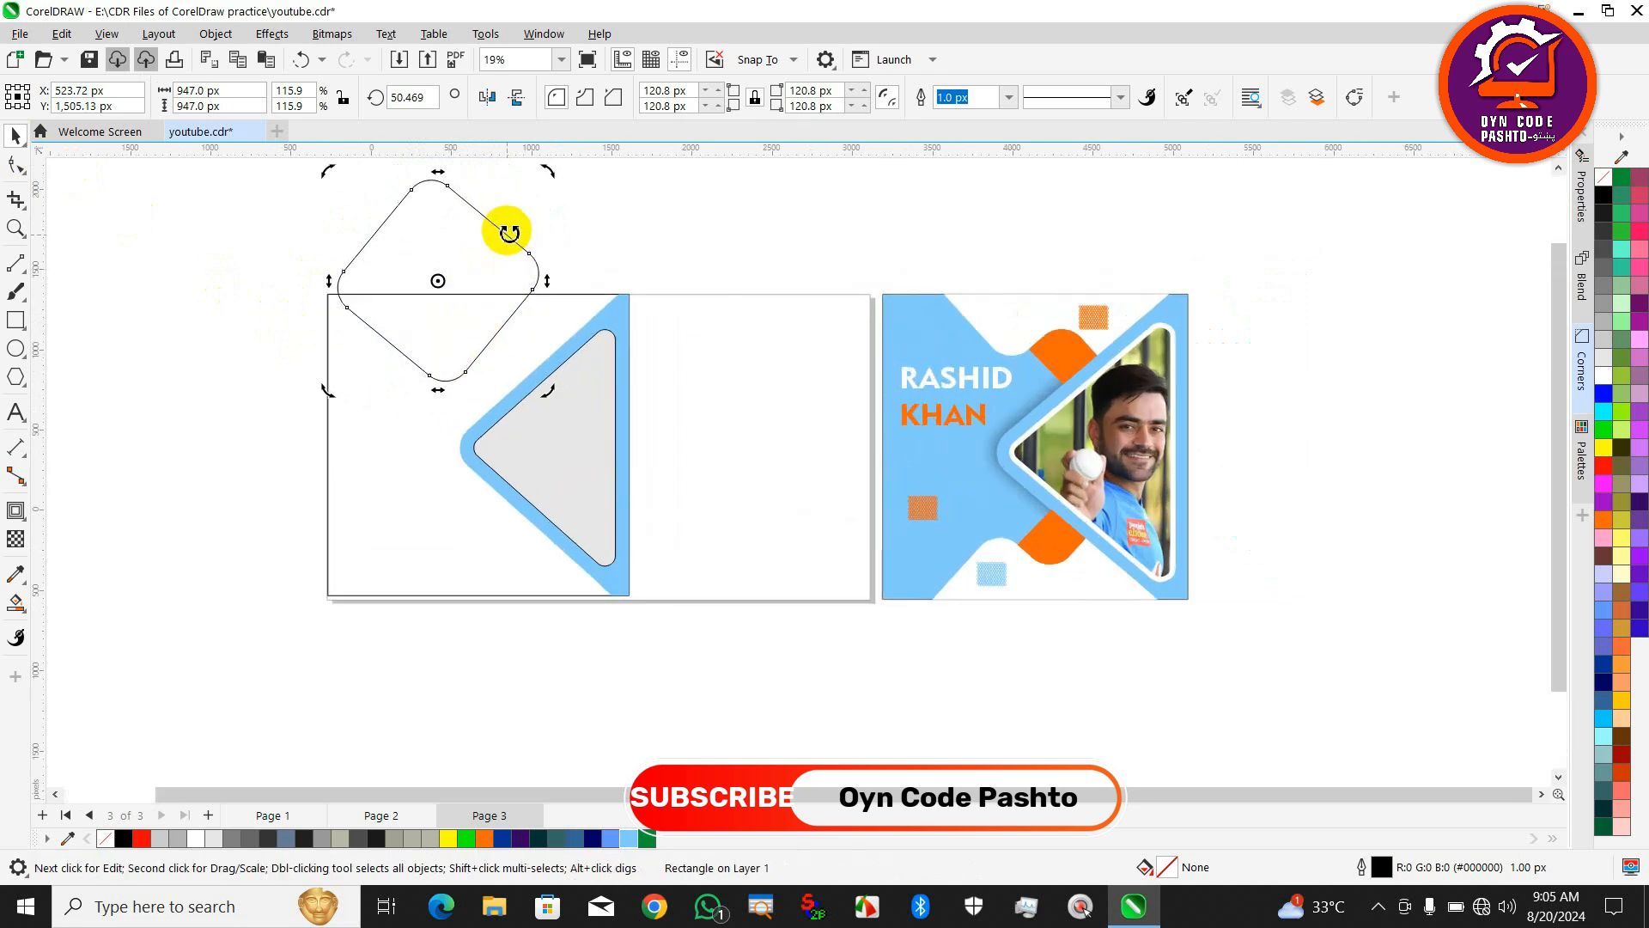
Adjust the rounded square's rotation to about 42.1° so its side parallels the triangle's upper slanted edge.
scroll(509, 233, up, 1)
drag(553, 173, 552, 191)
scroll(453, 348, down, 1)
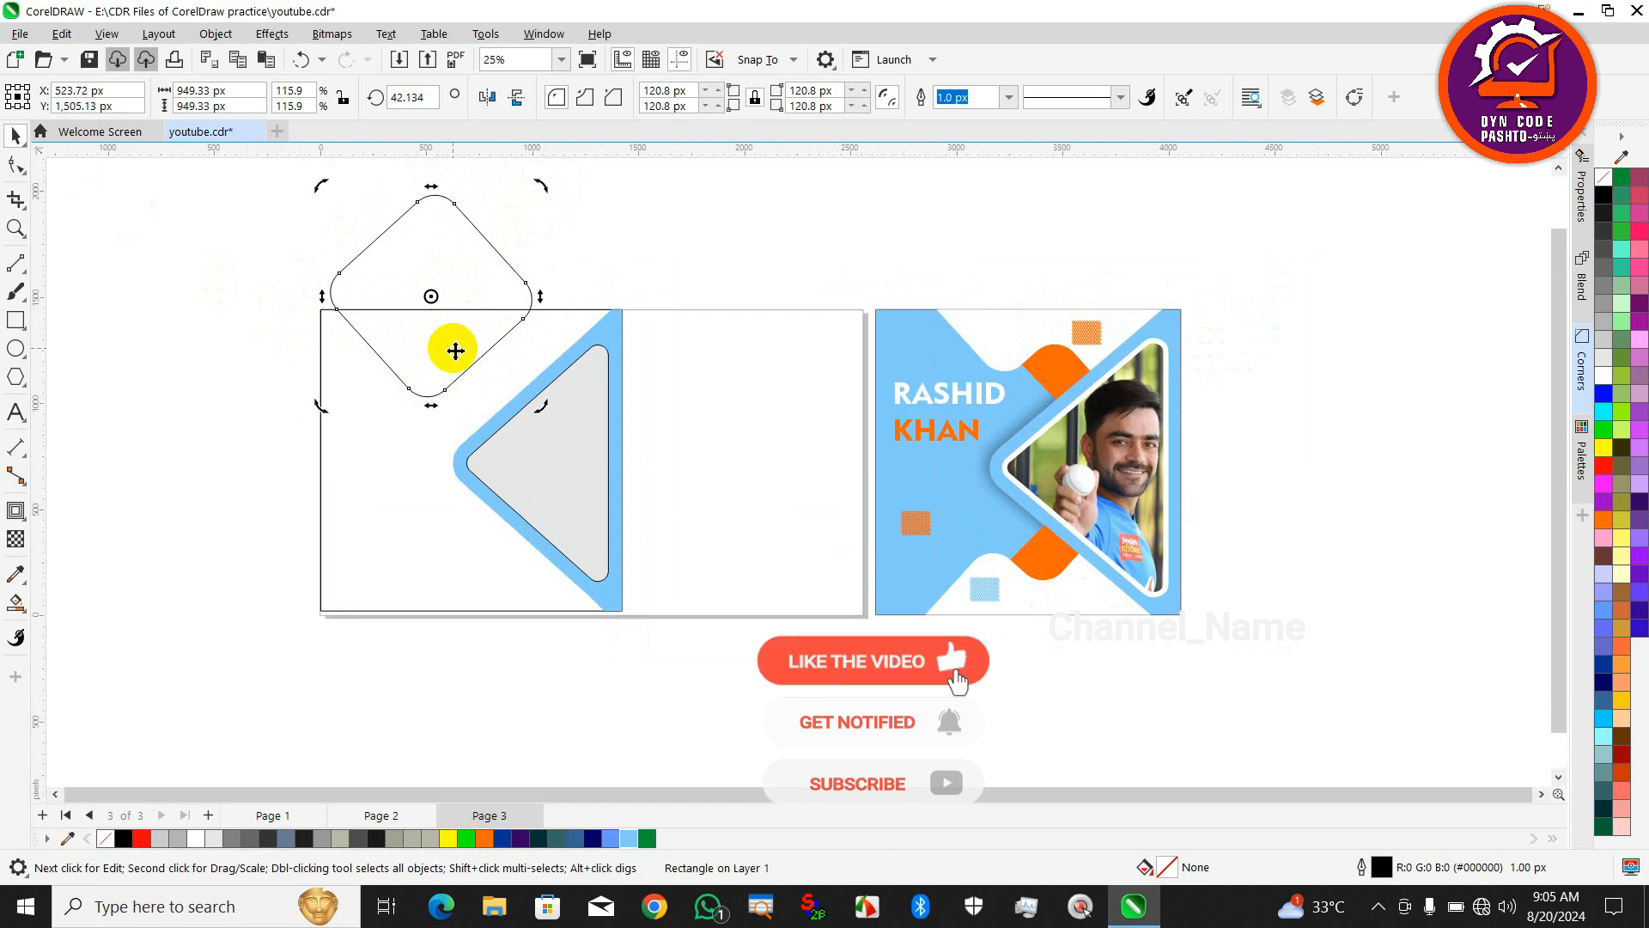
click(430, 372)
scroll(423, 371, up, 1)
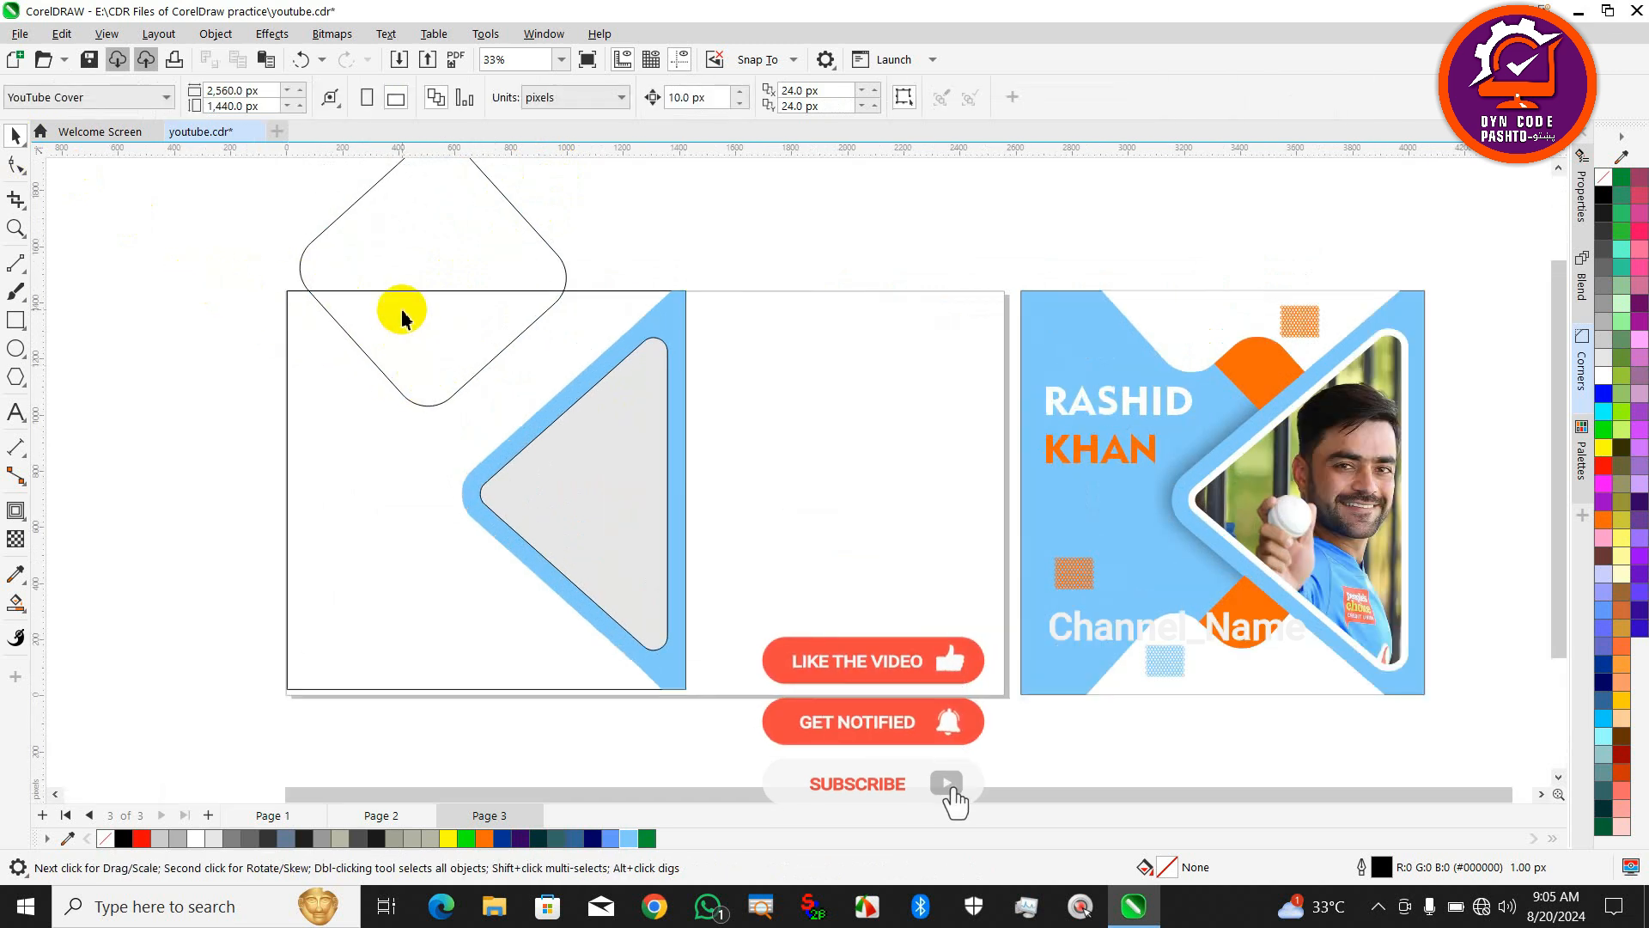
Move the rotated rounded square down so it overlaps the left part of the triangle.
click(407, 328)
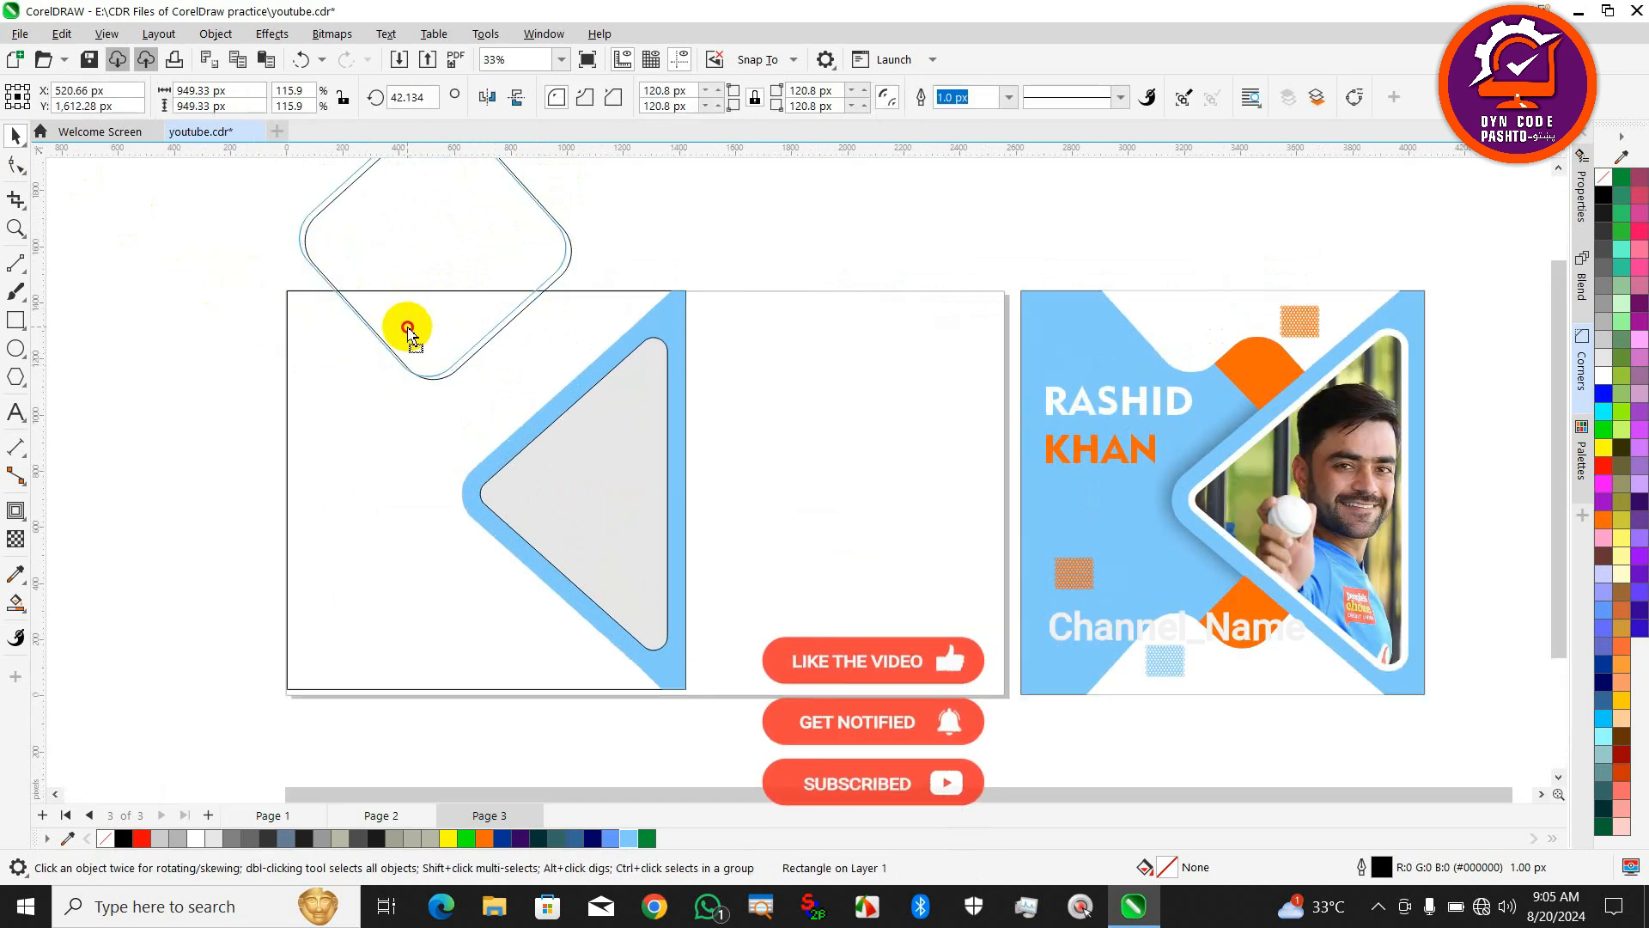
click(407, 334)
scroll(411, 330, down, 2)
click(411, 329)
drag(411, 329, 461, 466)
Place a copy of the rounded square above the first one so that their slanted sides touch along a common line.
drag(460, 461, 437, 332)
scroll(471, 394, up, 5)
scroll(475, 478, down, 4)
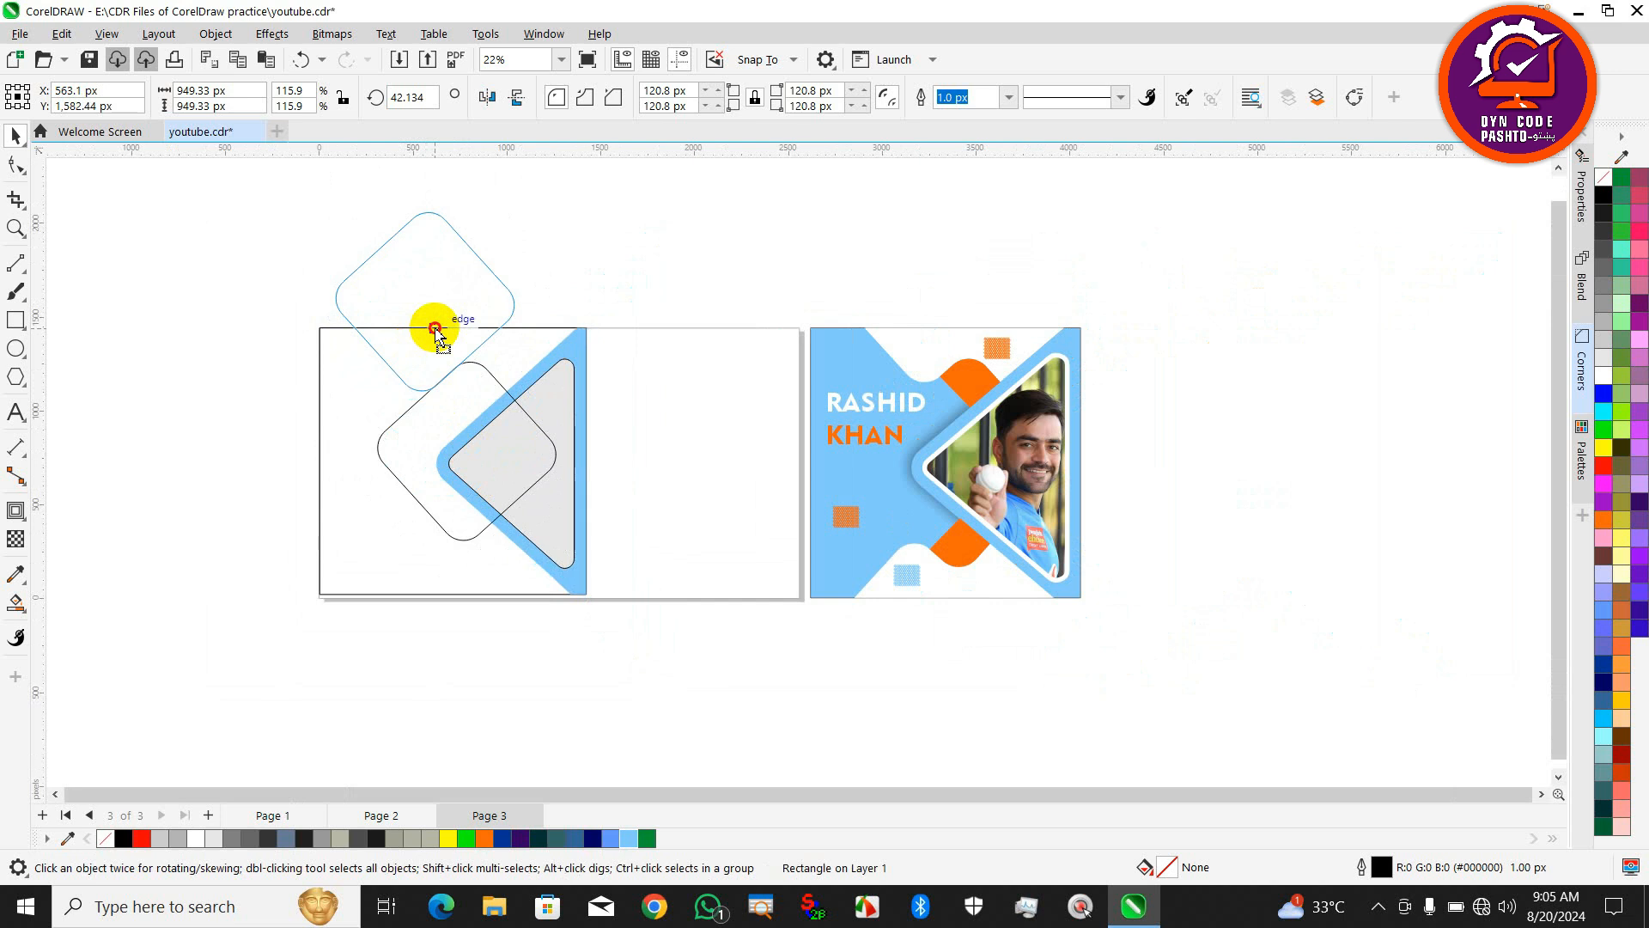
drag(435, 330, 434, 331)
scroll(423, 321, up, 3)
scroll(426, 322, up, 3)
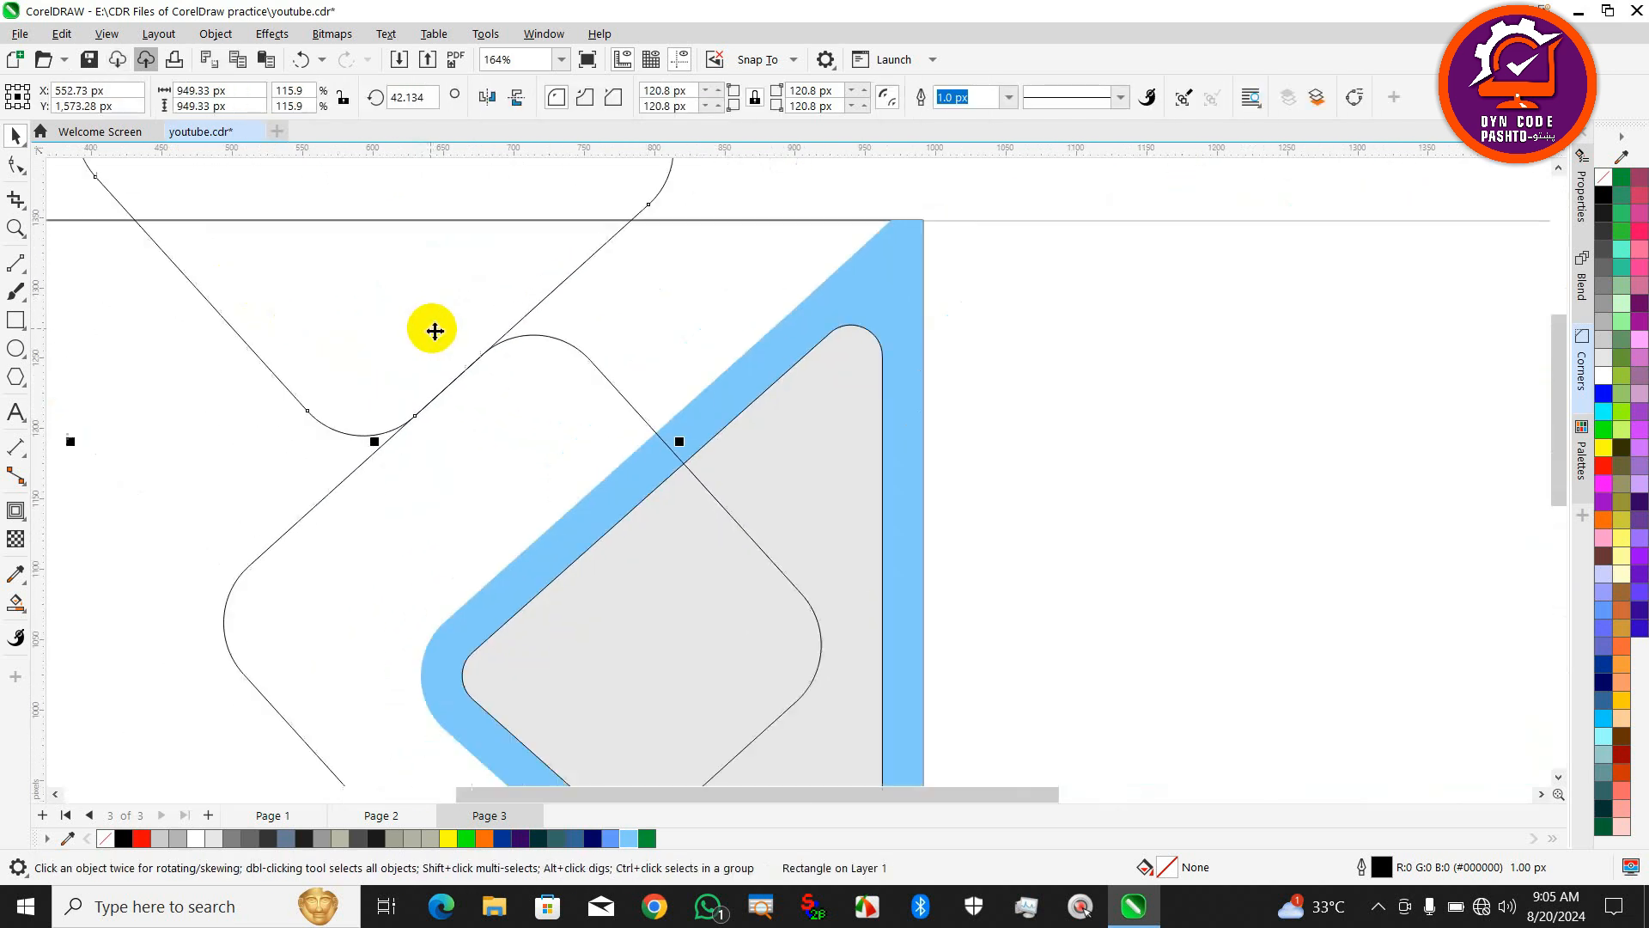
scroll(434, 330, down, 5)
click(184, 352)
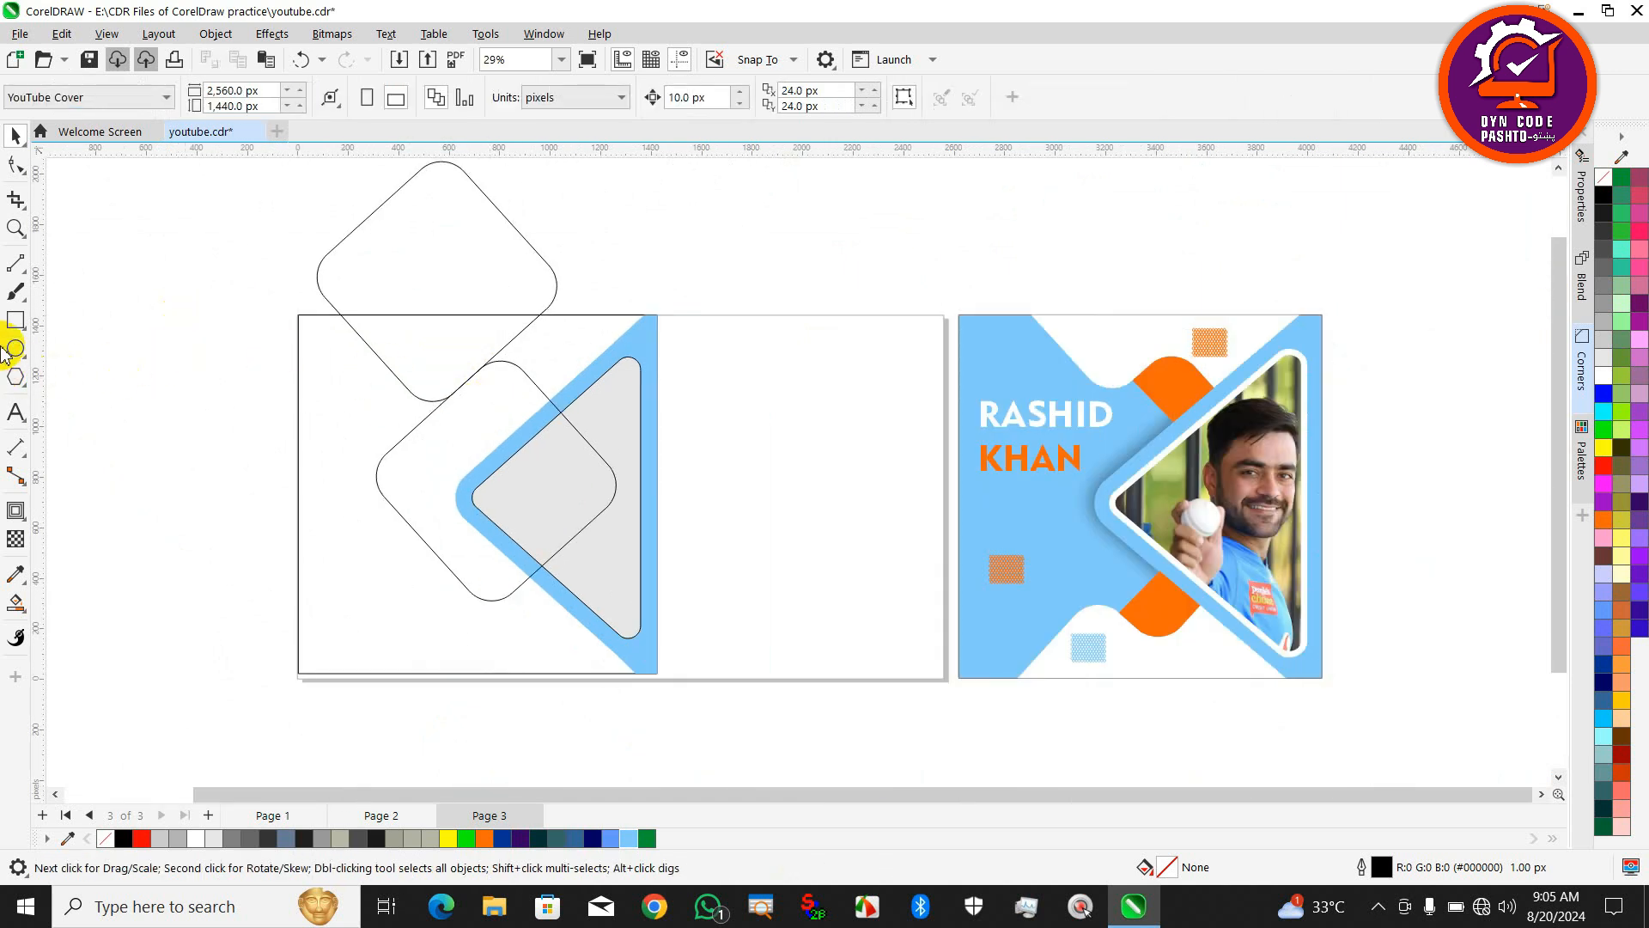
Draw a straight diagonal line about 289 × 323 px from inside the upper rounded square across the lower one to the triangle.
click(14, 268)
scroll(425, 428, up, 1)
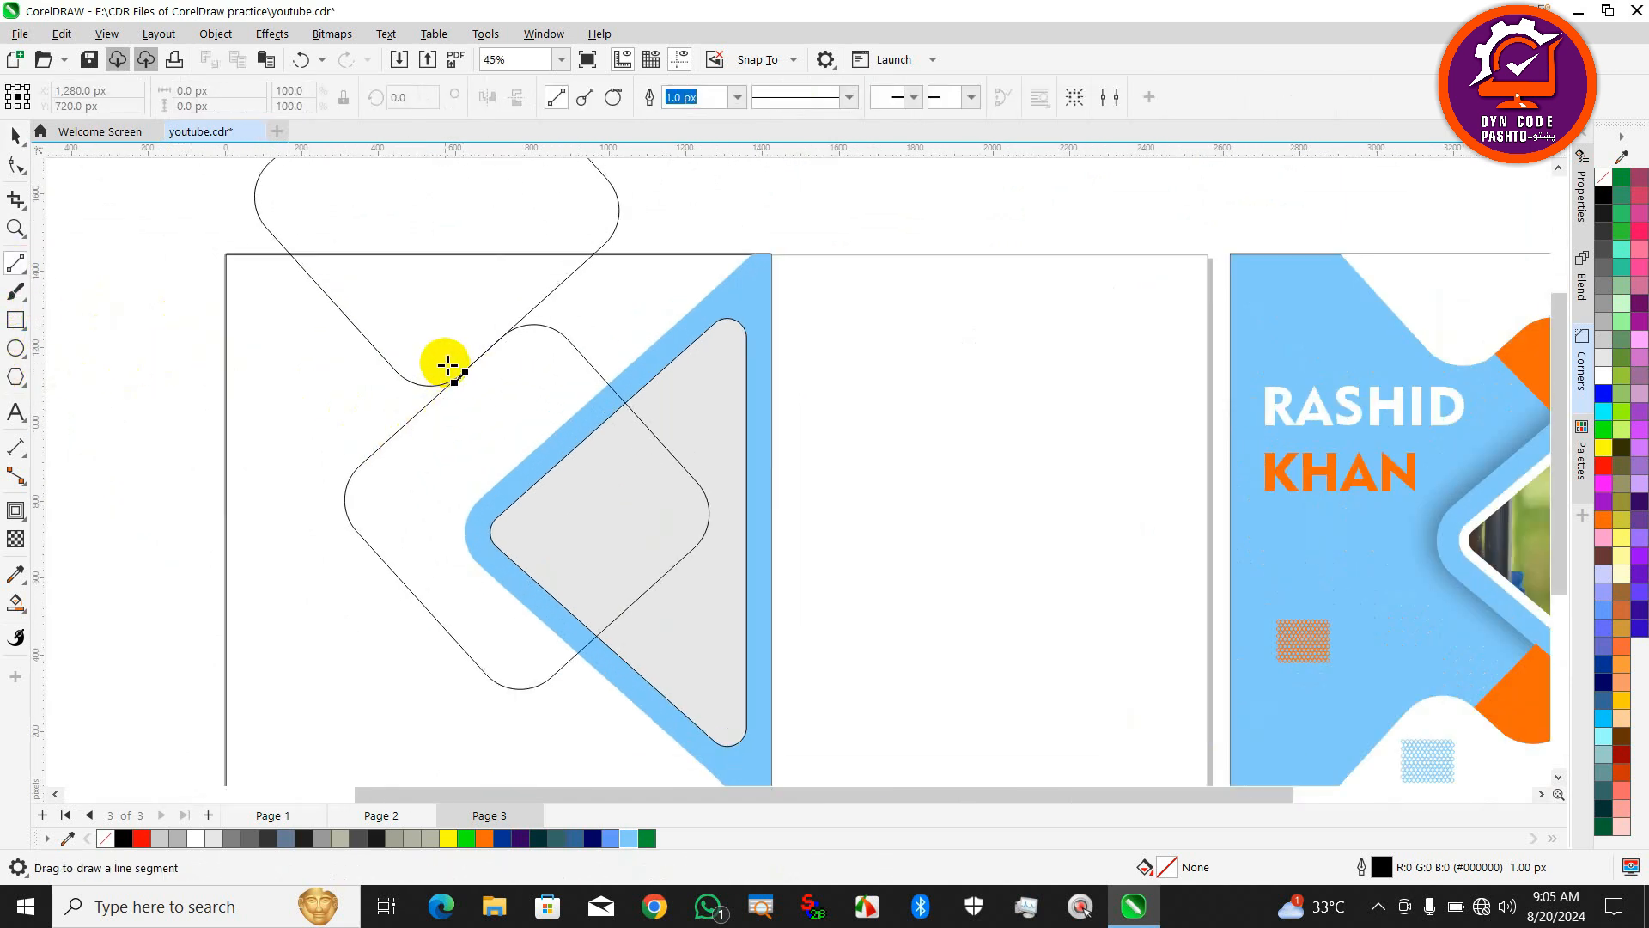
drag(439, 349, 548, 472)
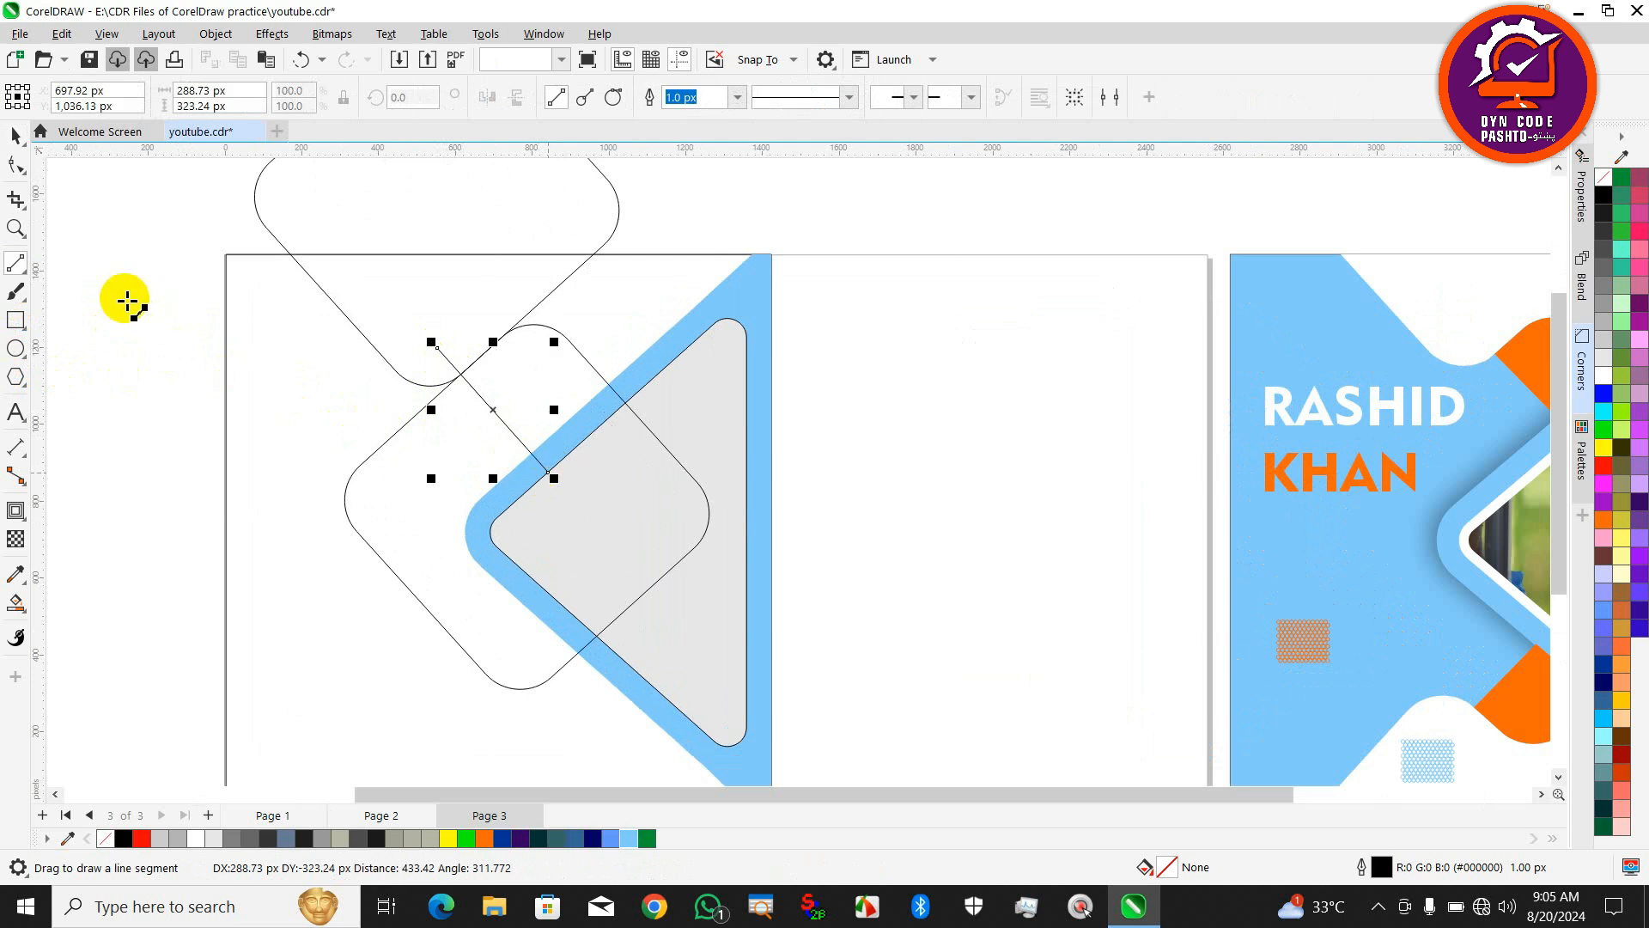
Smart Fill the upper rounded shape inside the square, the small piece beside the diagonal line and the area along the triangle with blue-grey.
click(17, 605)
click(523, 383)
click(449, 294)
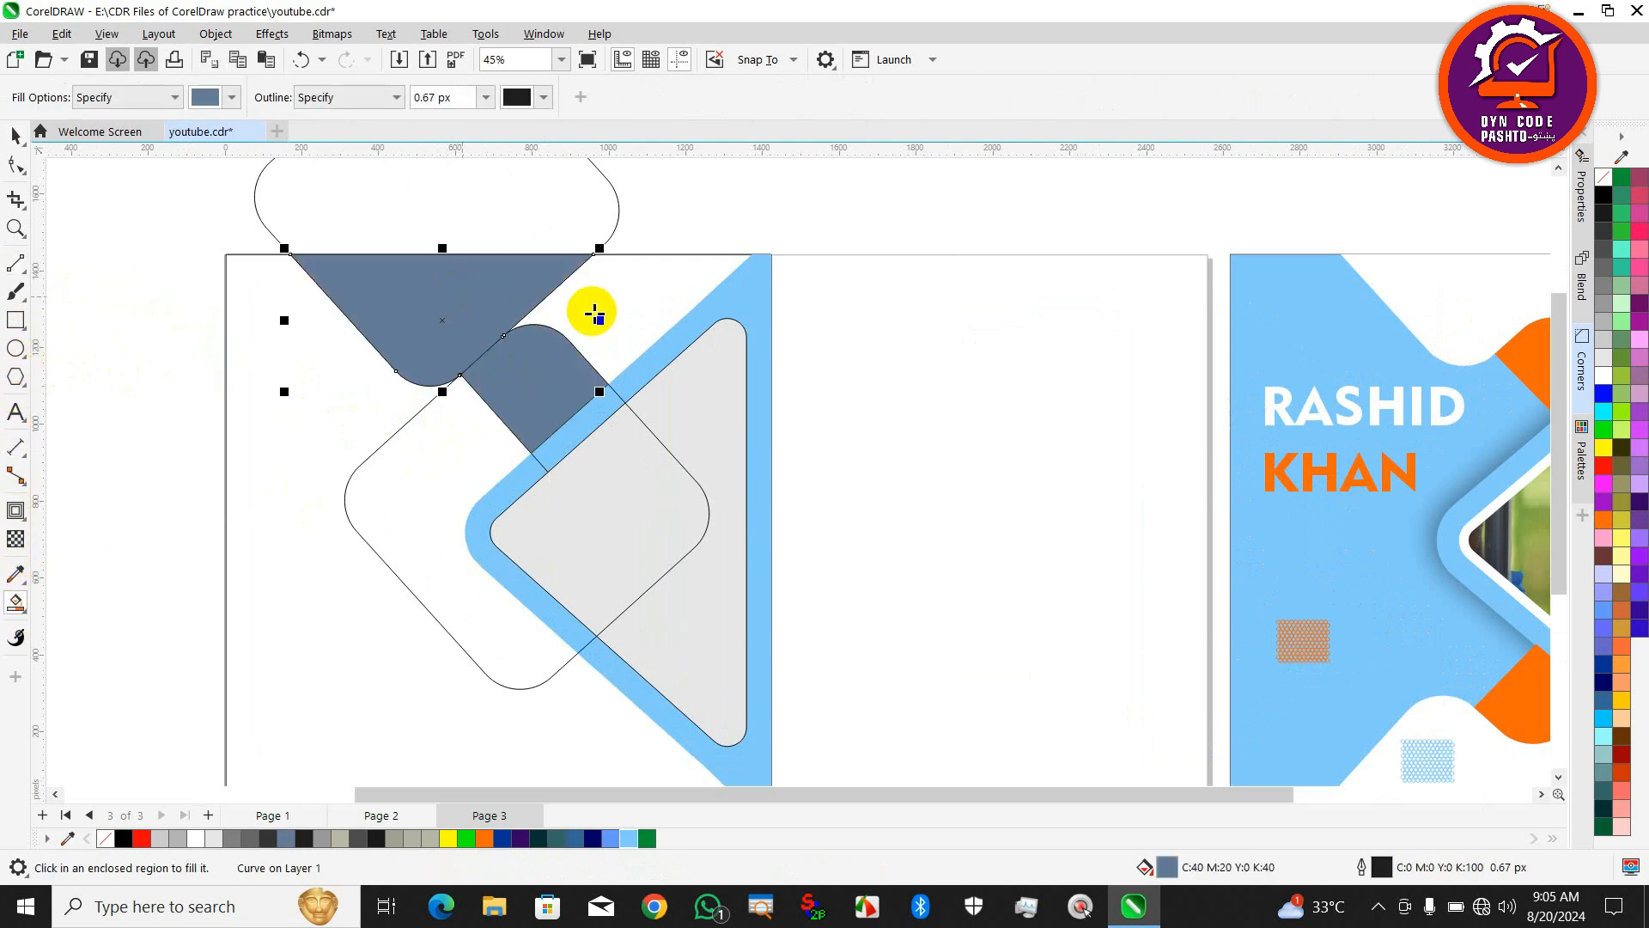
click(595, 314)
Delete the construction outlines of the rounded squares and the diagonal line, keeping the filled regions.
click(15, 135)
click(342, 206)
key(Delete)
Fill the small rounded piece against the triangle's upper slanted edge with orange (#FF6600).
click(543, 473)
scroll(541, 464, down, 3)
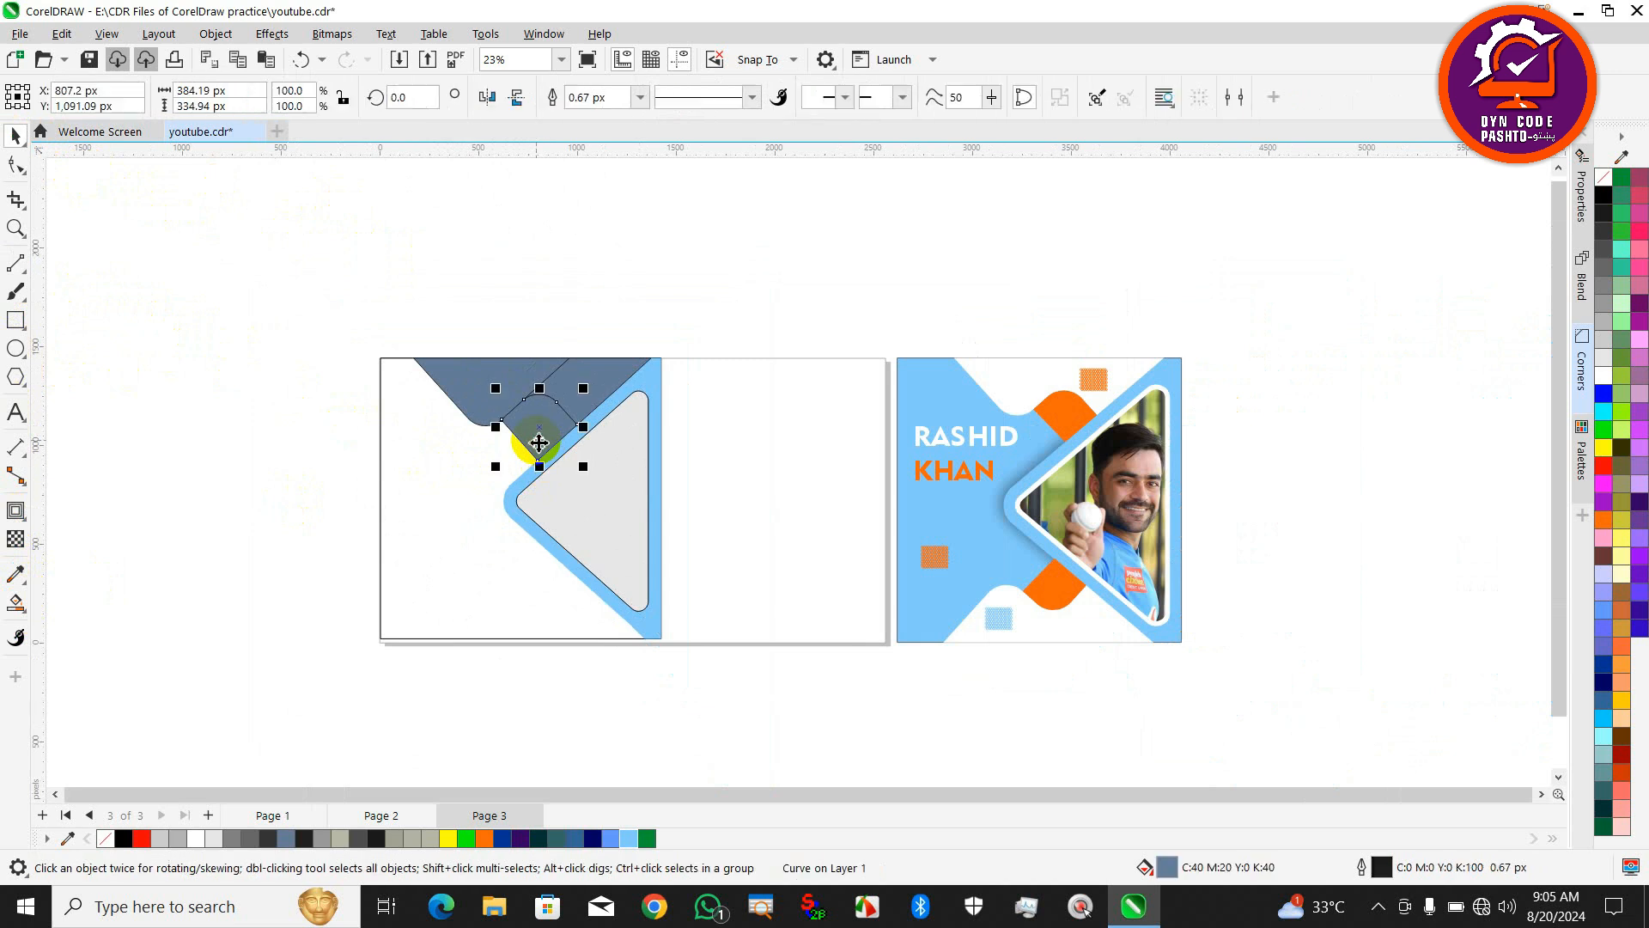
click(487, 838)
click(333, 594)
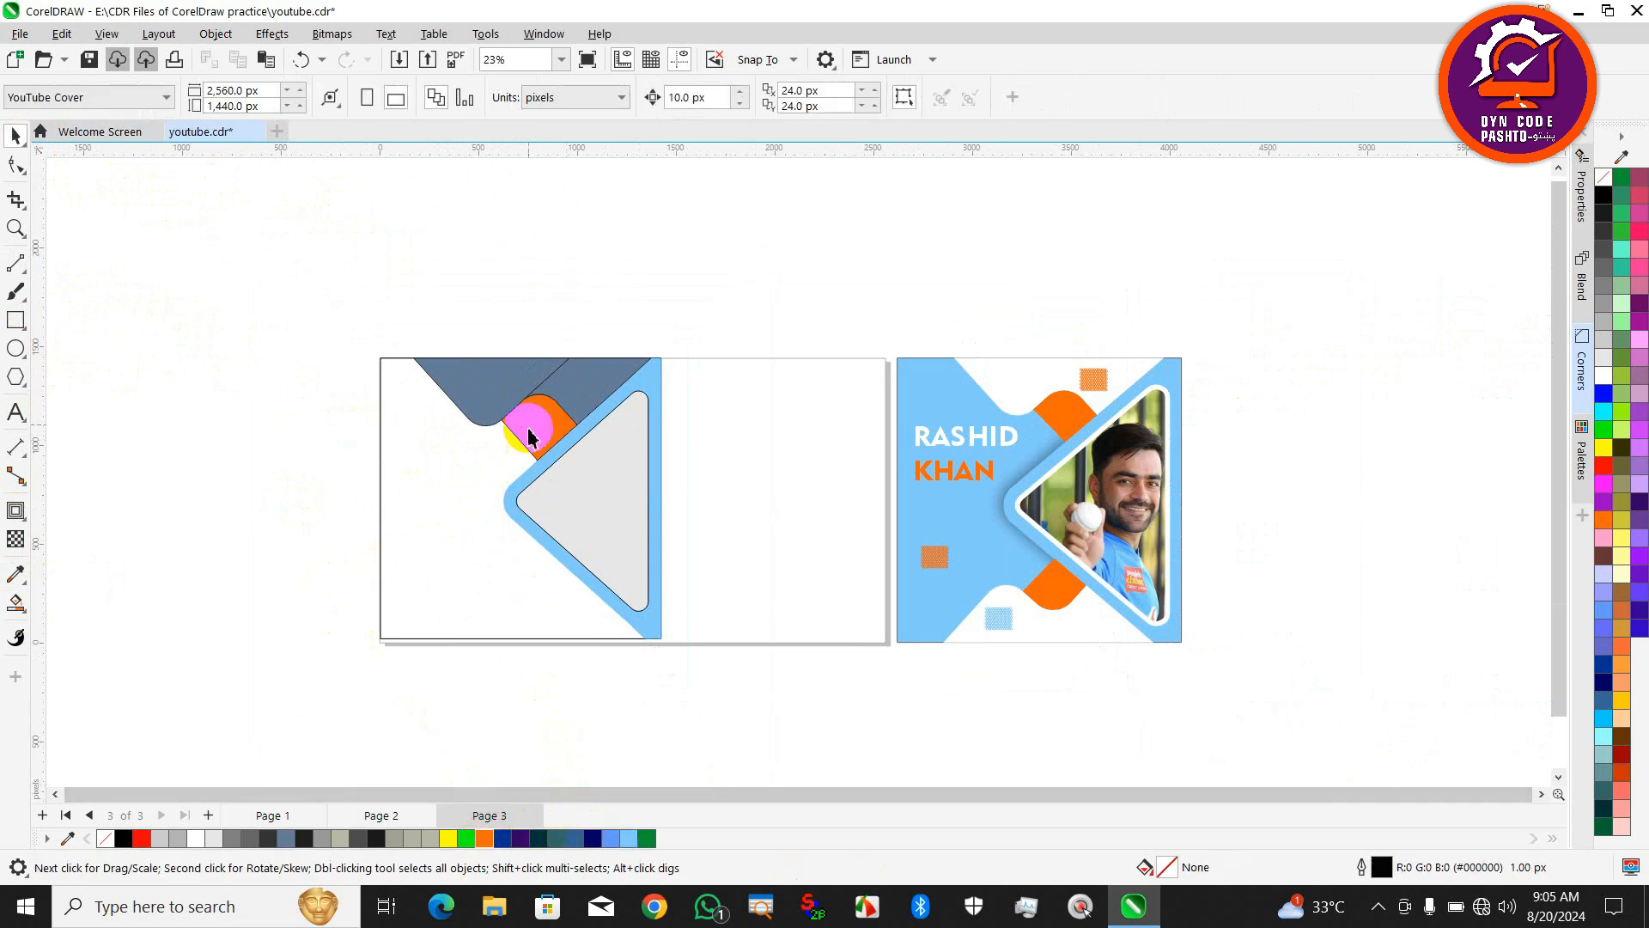
Weld the two blue-grey regions at the top of the square into one shape.
click(523, 377)
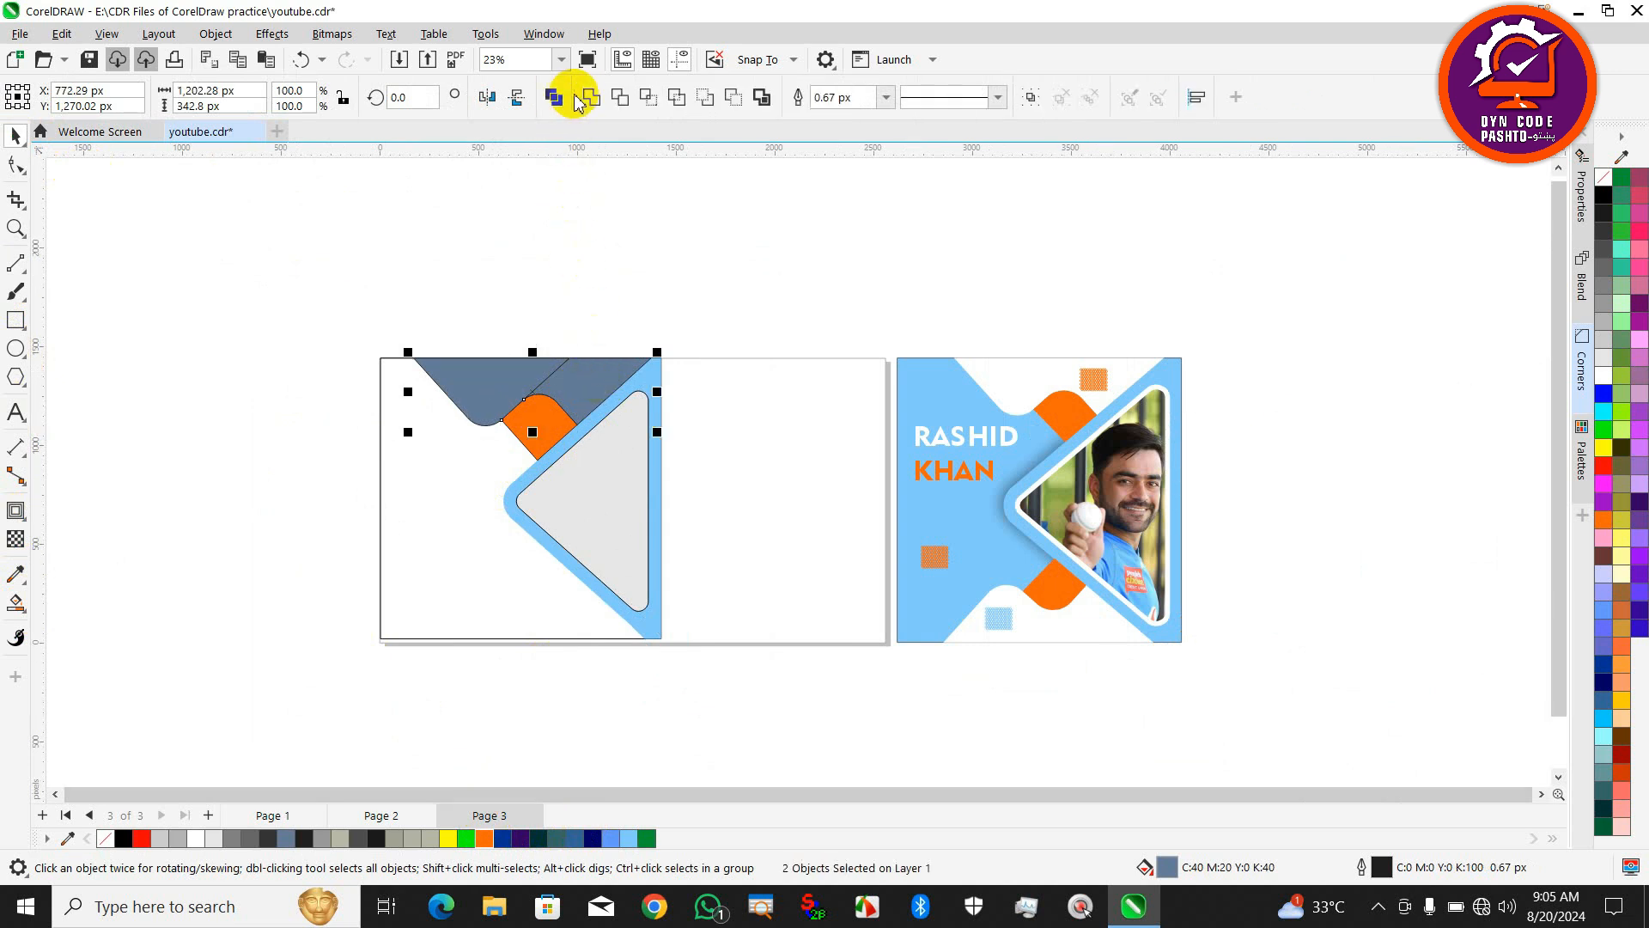
click(525, 335)
click(531, 373)
click(530, 730)
Copy the blue-grey and orange shapes below the square and mirror the copy vertically into the square's bottom edge.
scroll(516, 589, down, 1)
drag(358, 343, 651, 491)
drag(514, 407, 492, 656)
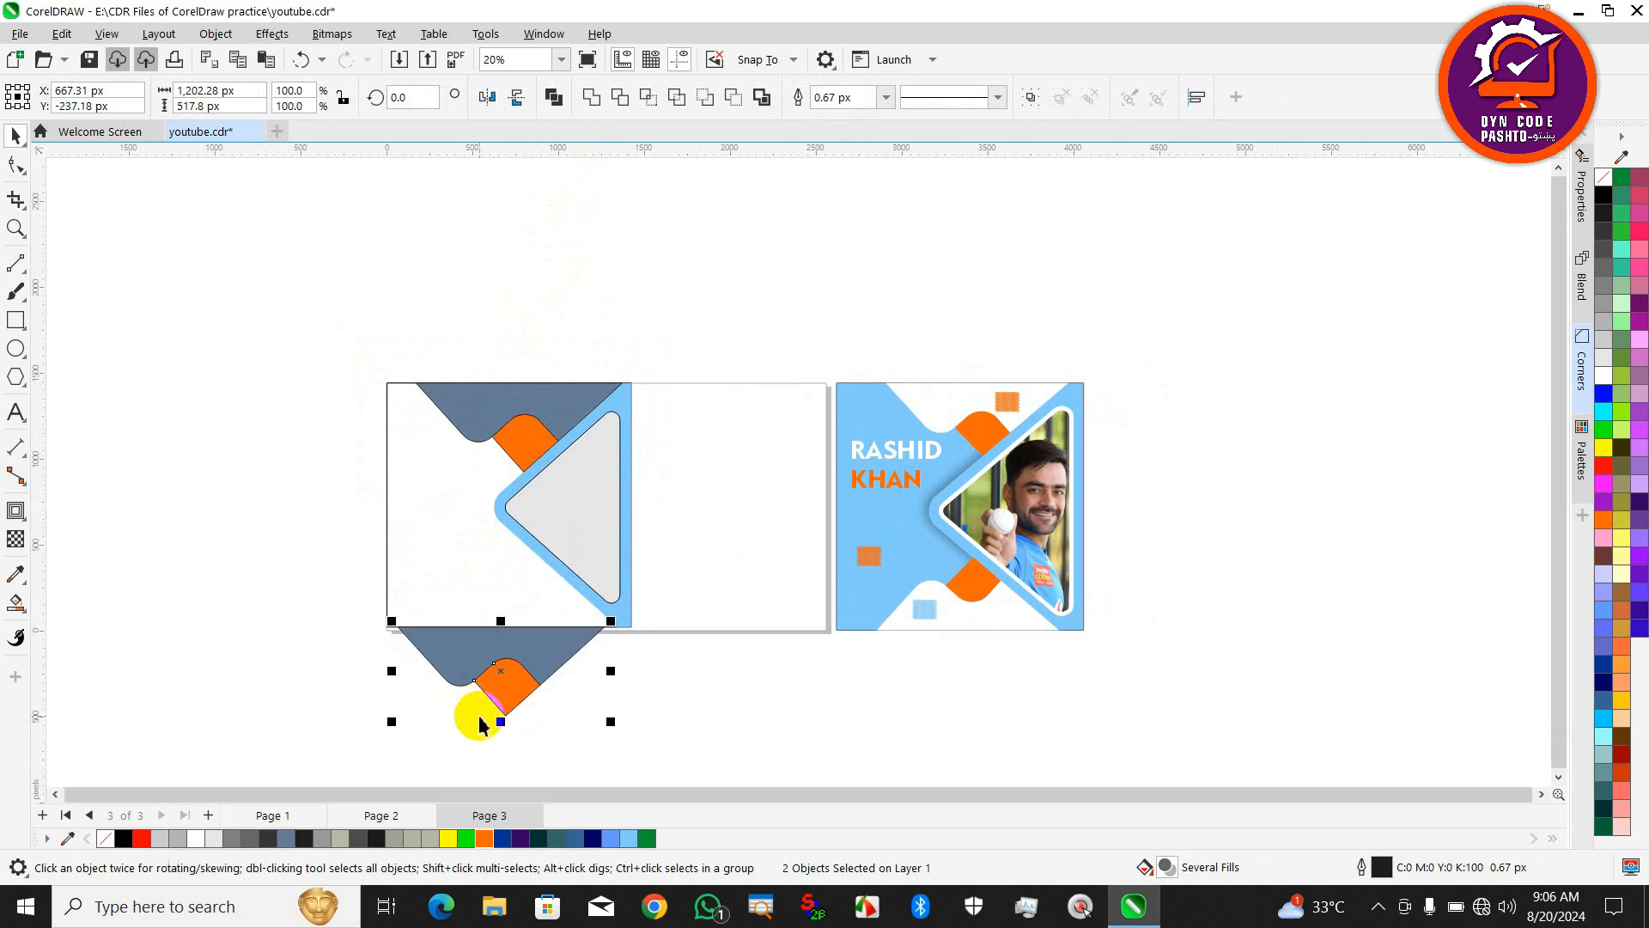
drag(501, 725, 505, 608)
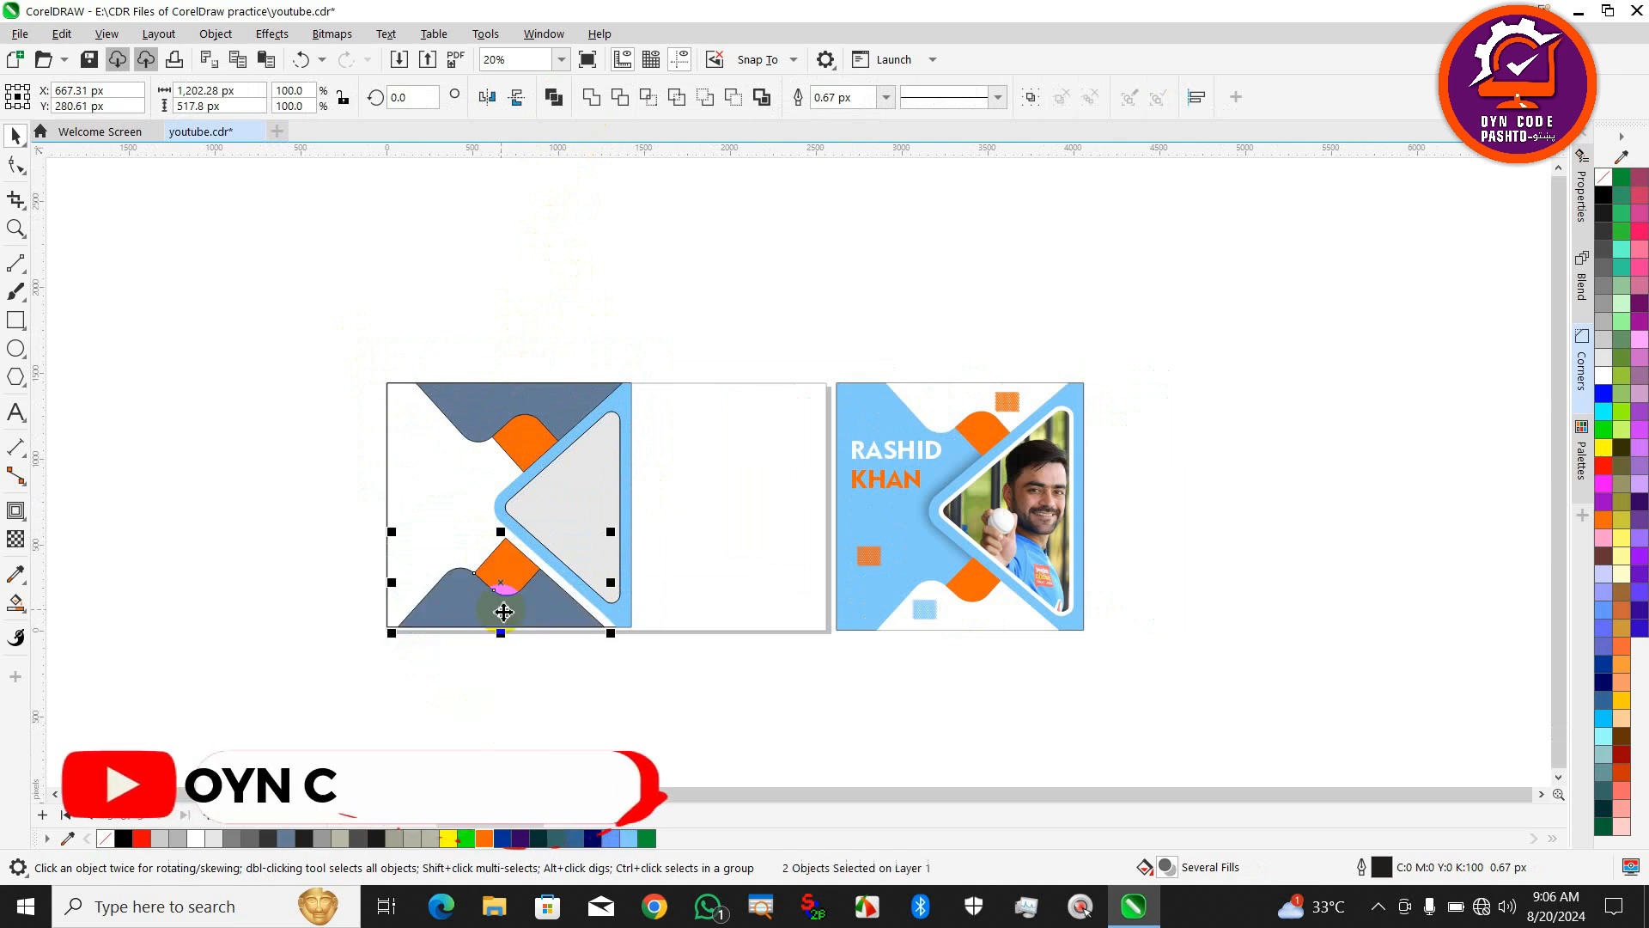
Align the mirrored pair with the triangle's lower slanted edge and the square's bottom edge, at about X 740, Y 280 px.
scroll(504, 644, up, 4)
drag(543, 529, 541, 527)
scroll(663, 618, down, 4)
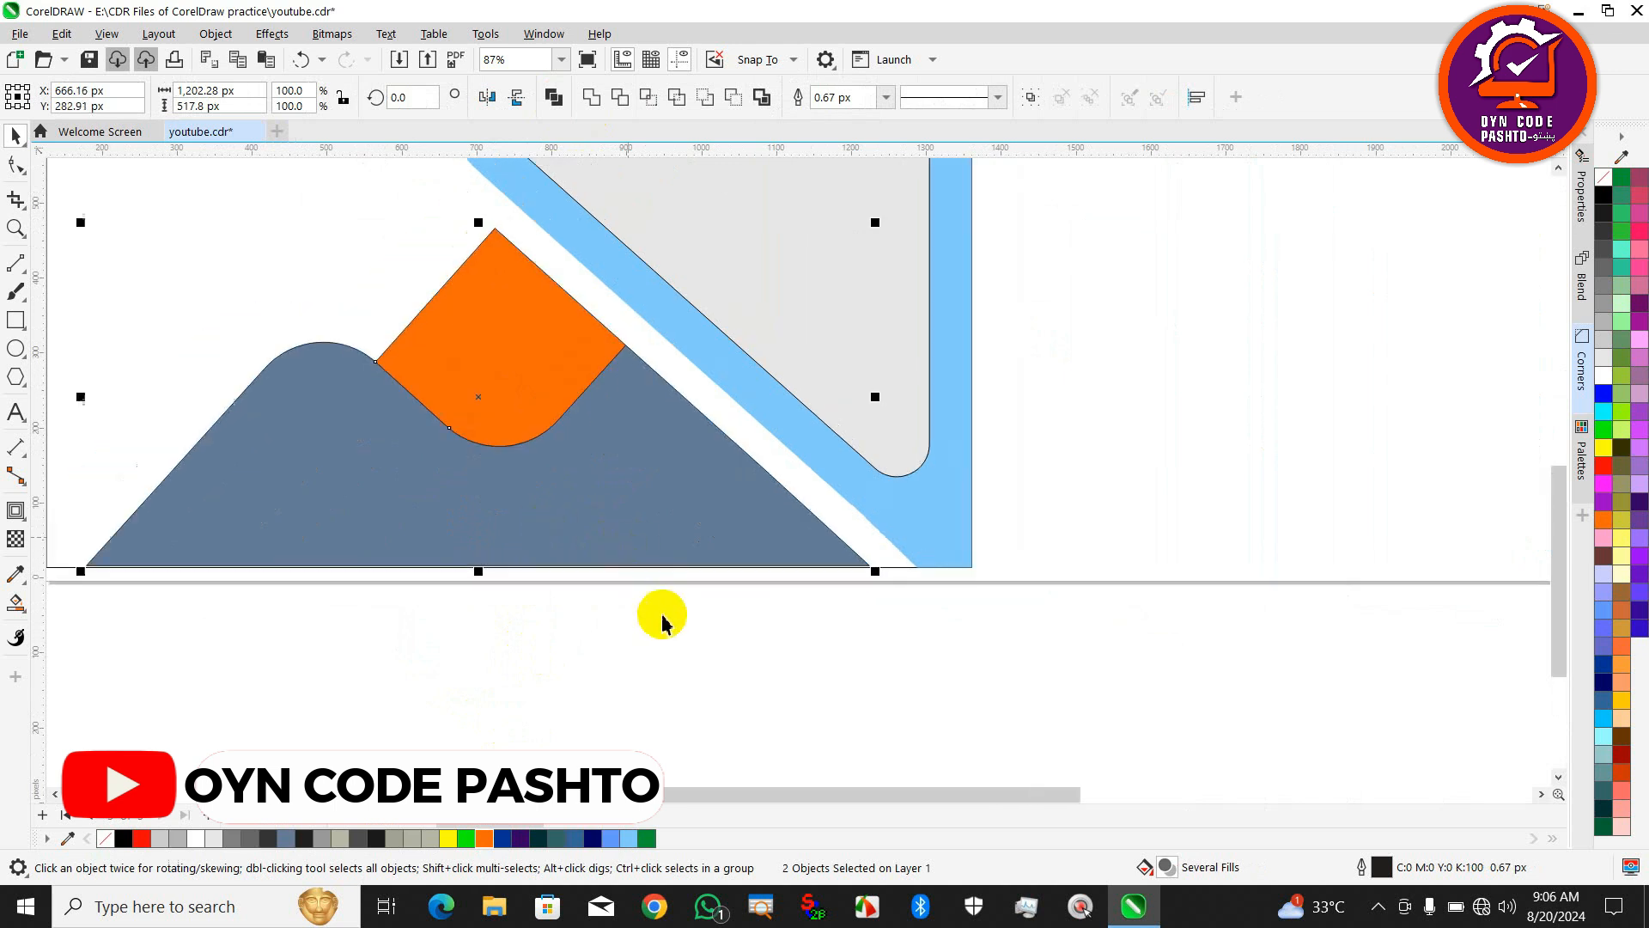
scroll(719, 637, up, 6)
drag(700, 618, 825, 616)
scroll(821, 613, down, 3)
scroll(820, 612, up, 4)
scroll(825, 617, down, 6)
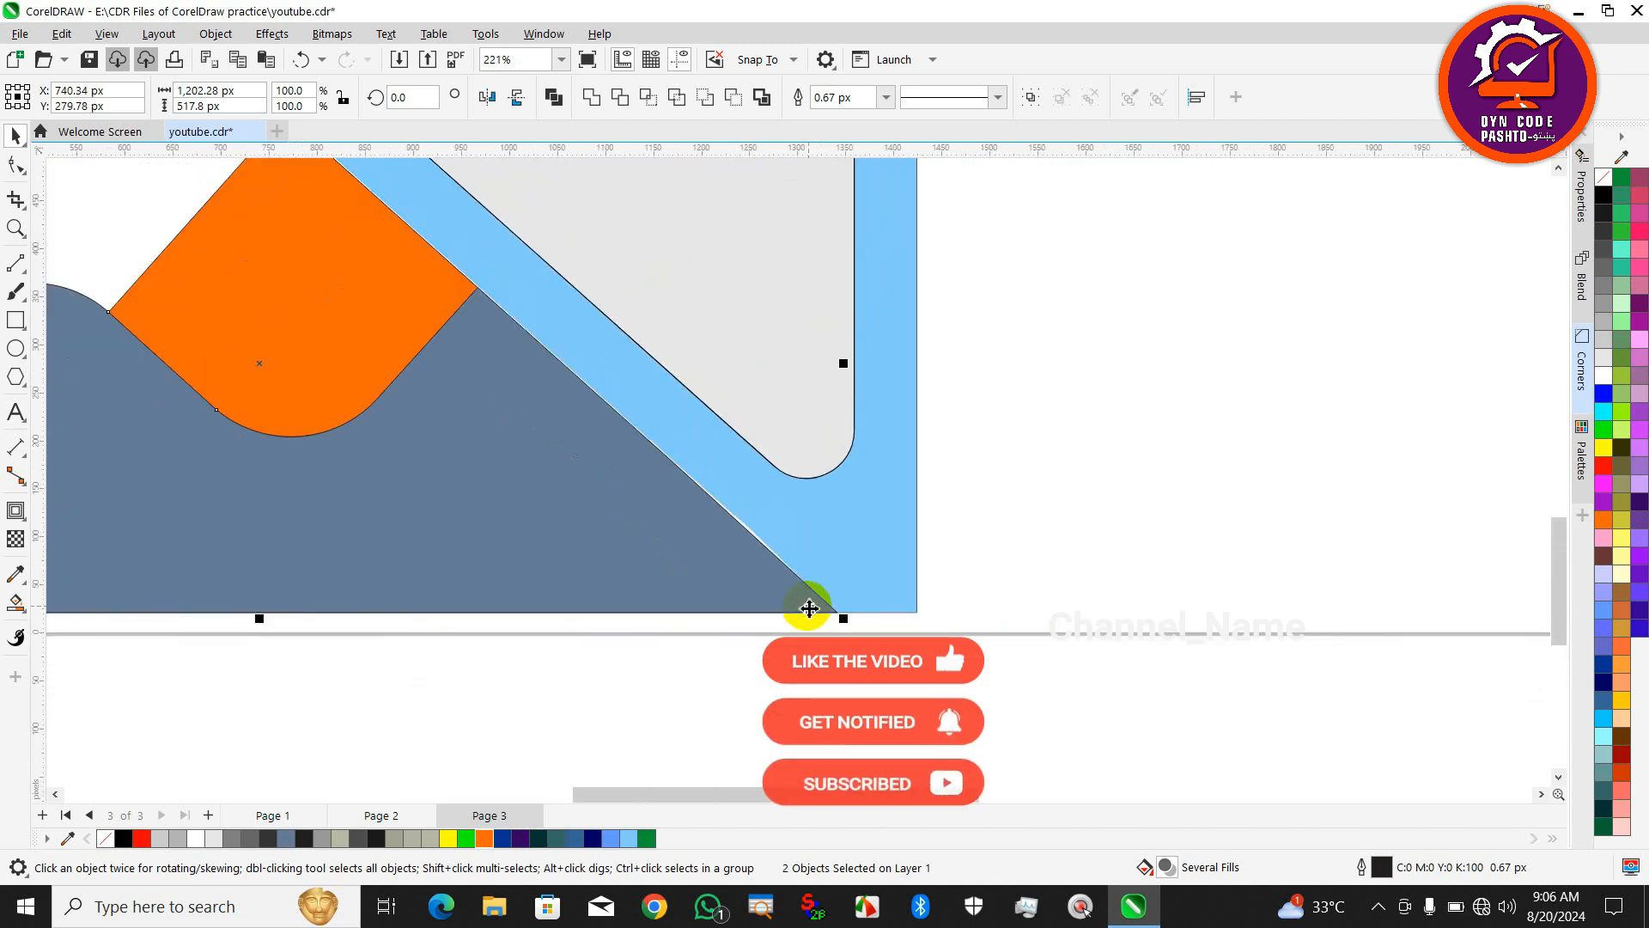
Fill both blue-grey shapes with white and the large background square with the triangle's light blue.
click(613, 640)
click(591, 572)
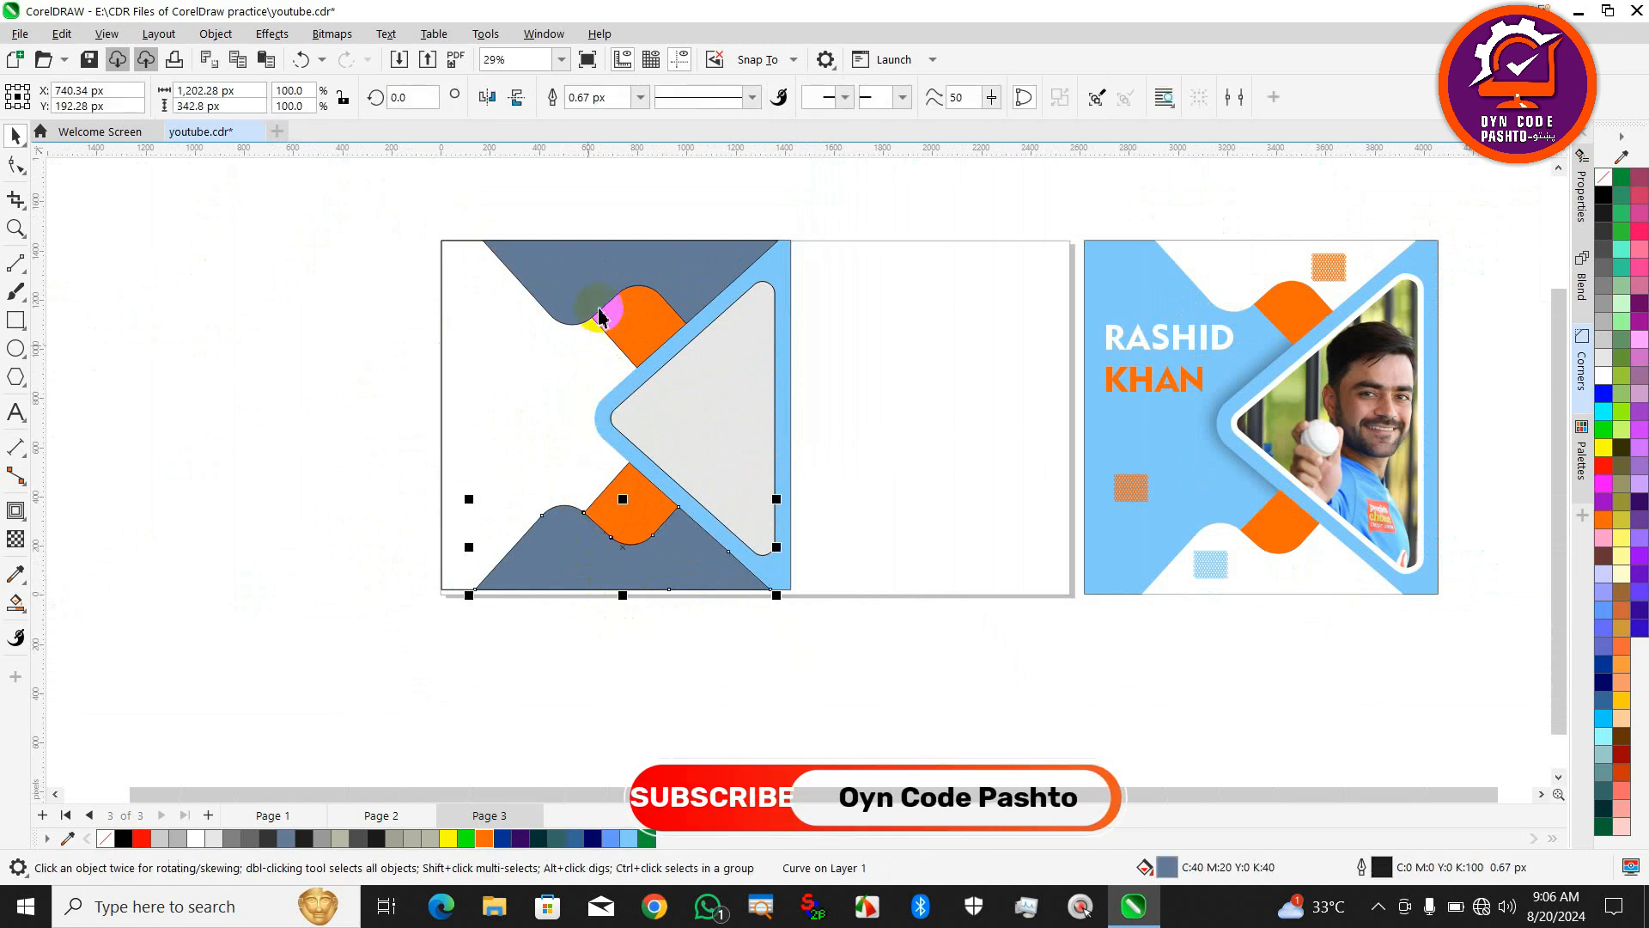
click(1603, 386)
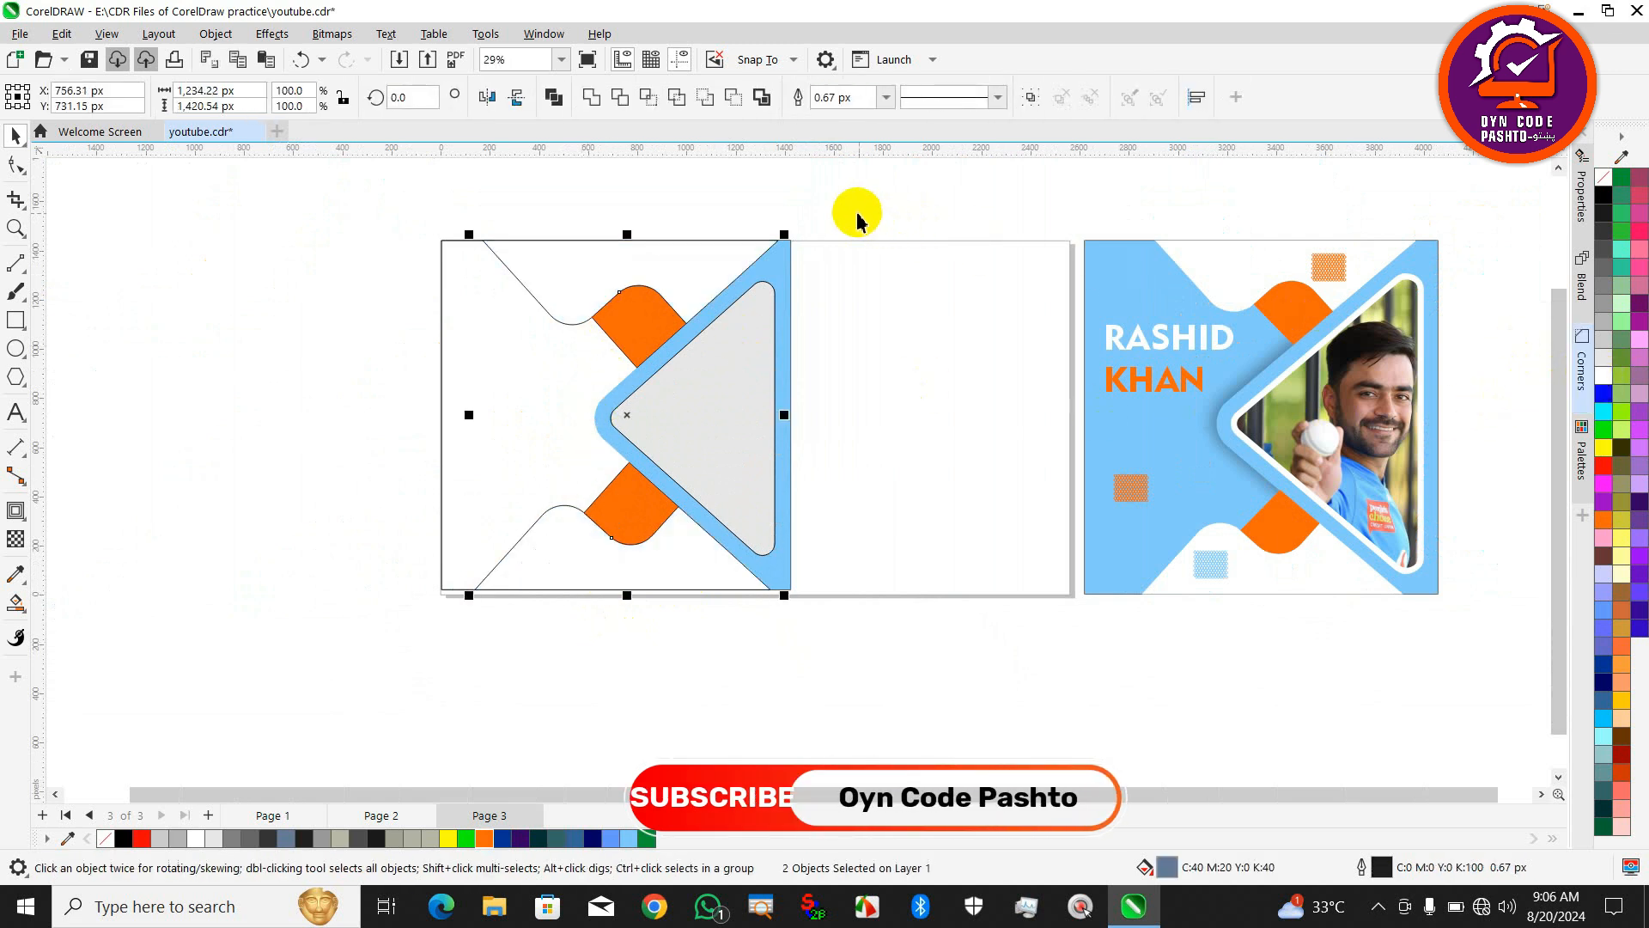
click(853, 213)
click(564, 383)
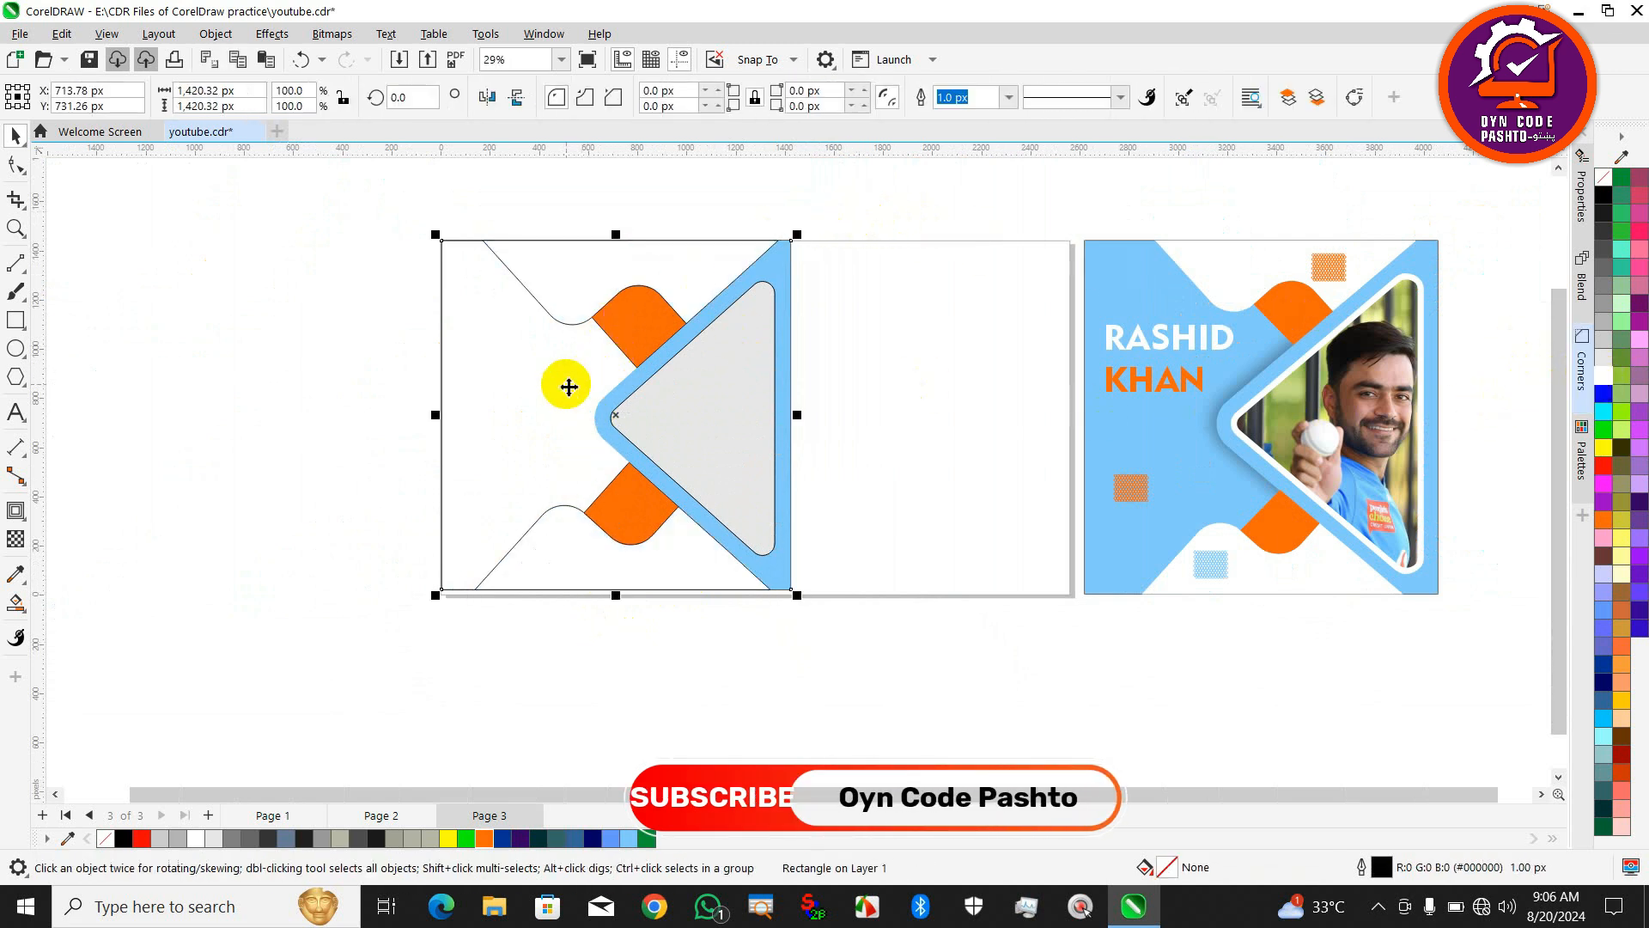
click(629, 837)
Remove the black outline from the two white curved shapes.
click(650, 582)
shift+click(596, 292)
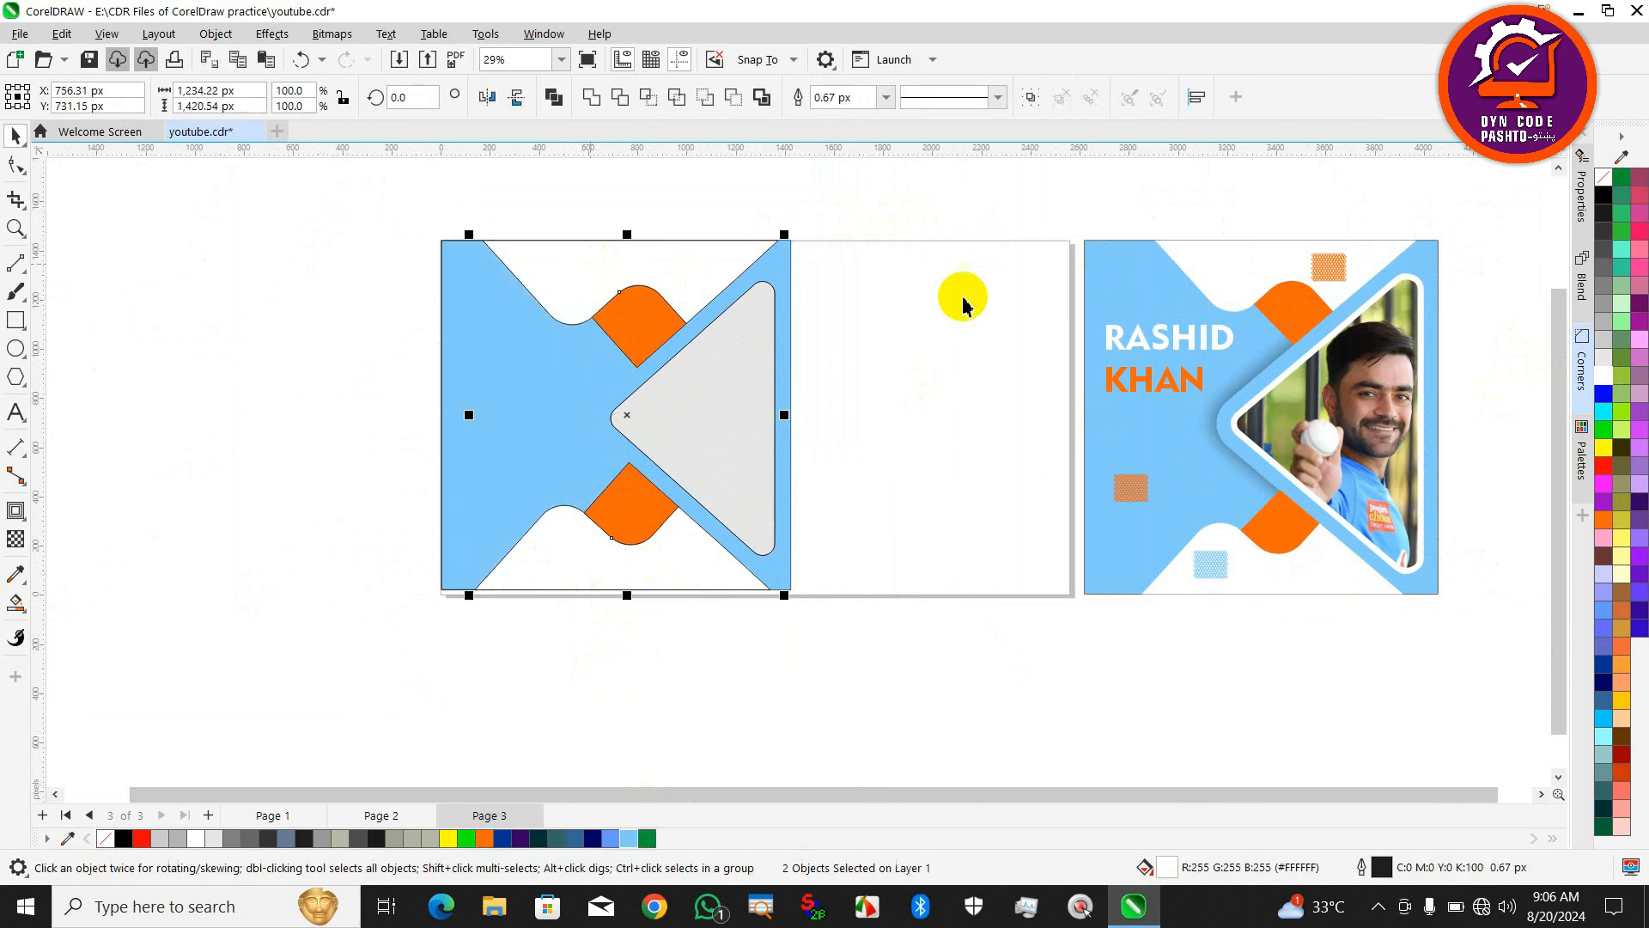
click(343, 468)
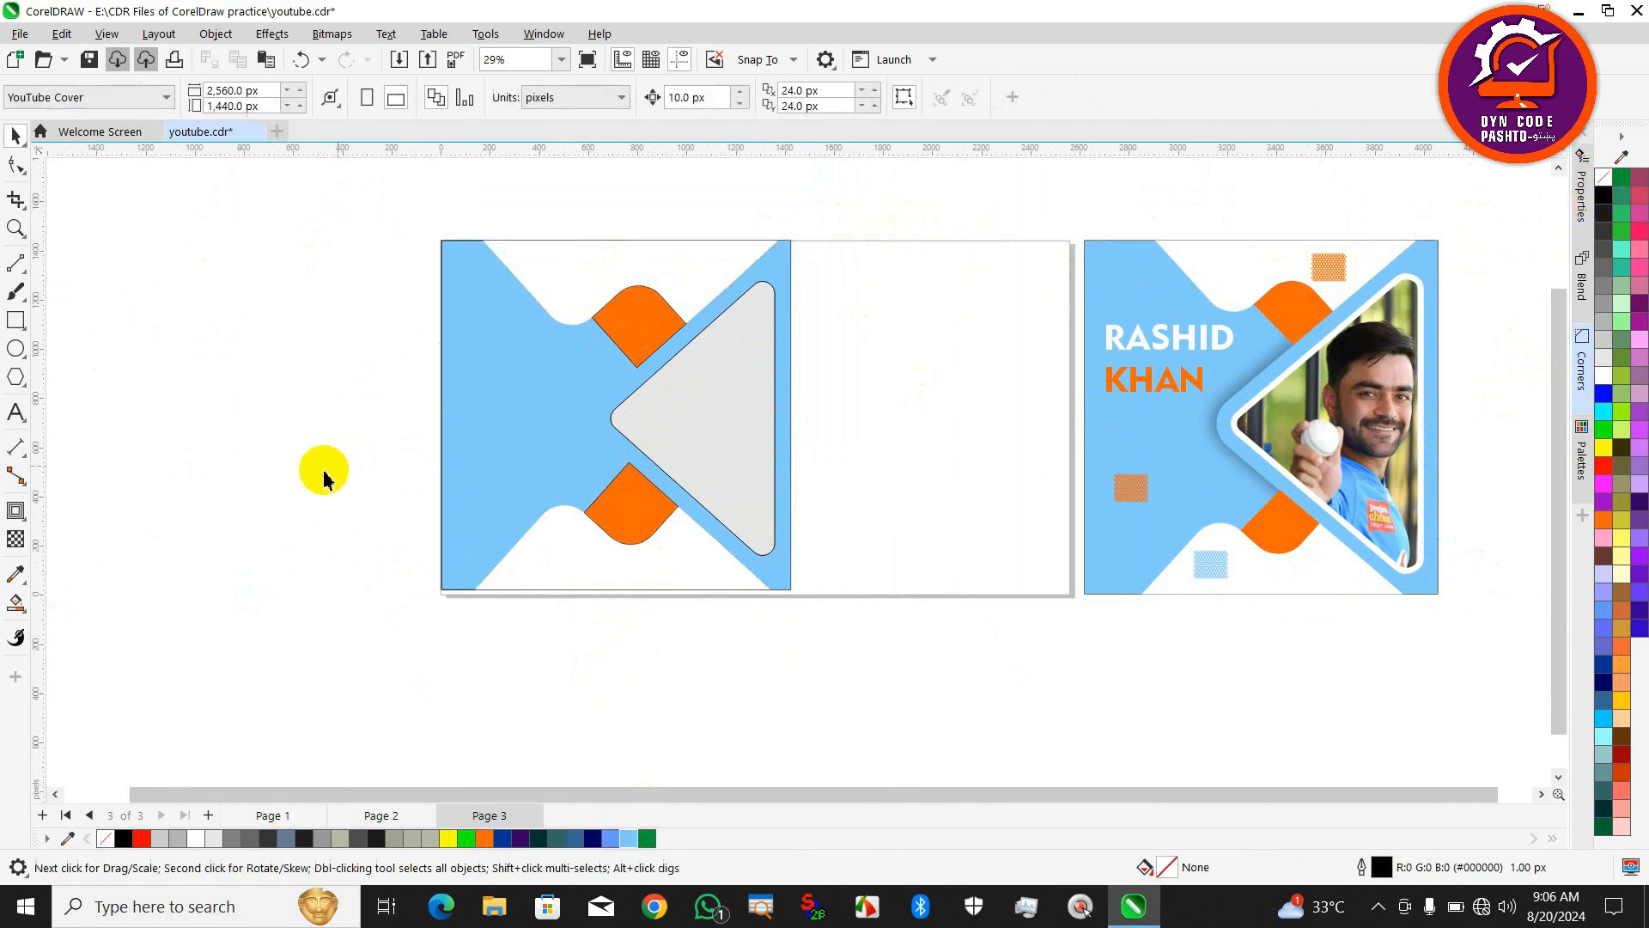
scroll(324, 468, down, 1)
drag(563, 631, 449, 330)
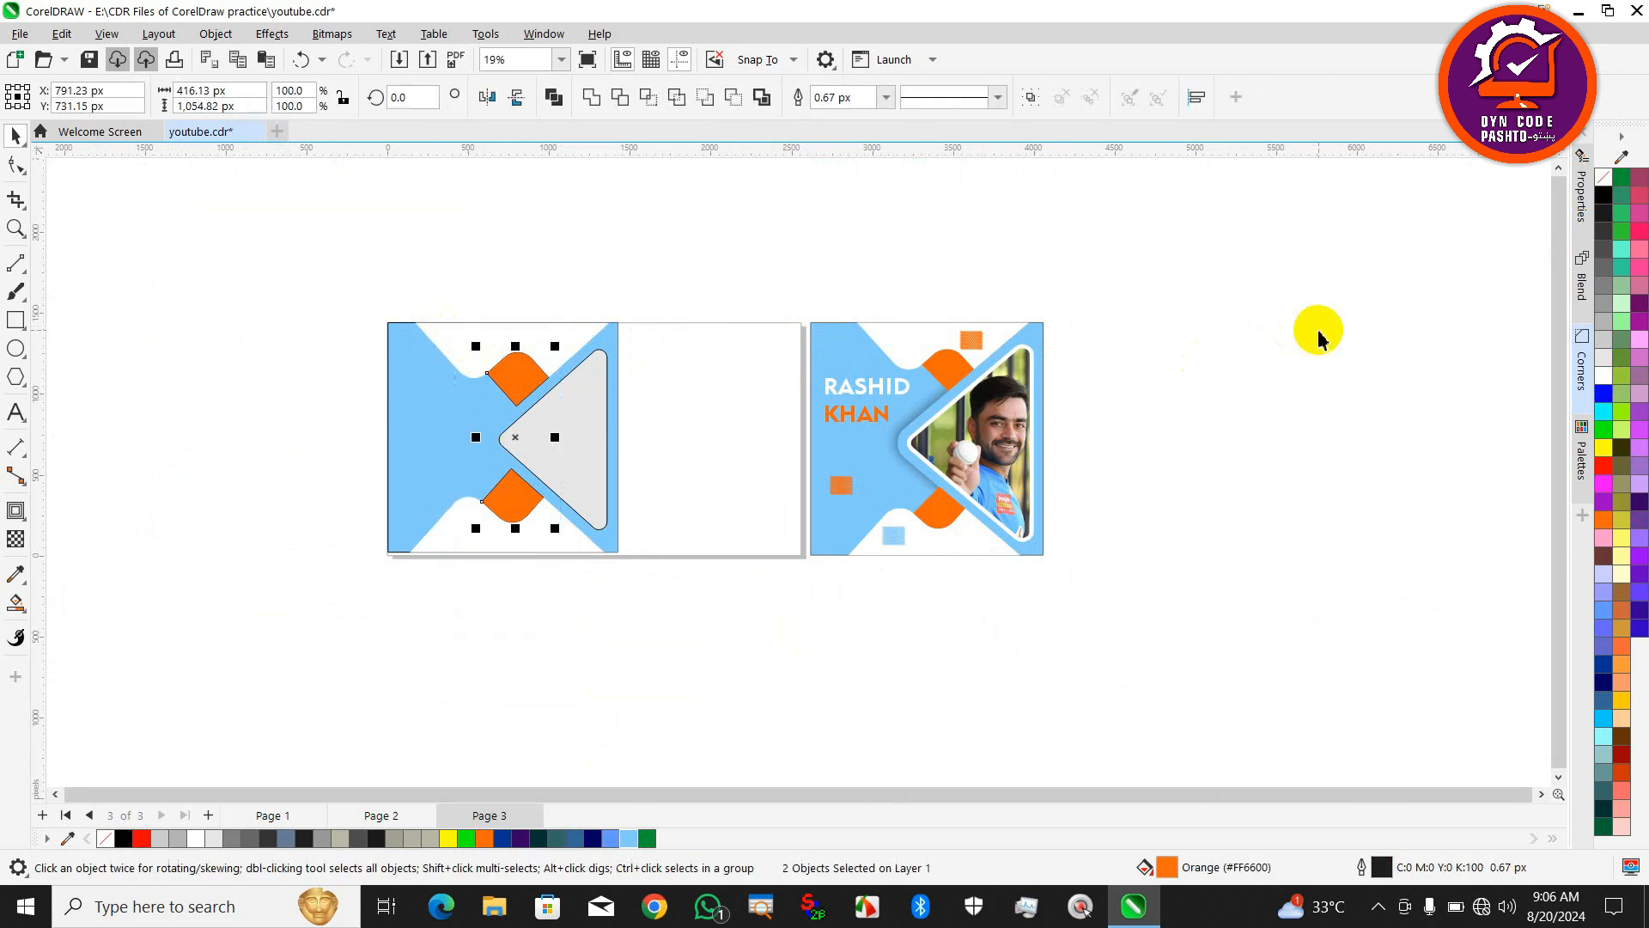
click(885, 274)
scroll(588, 425, up, 1)
scroll(586, 418, down, 1)
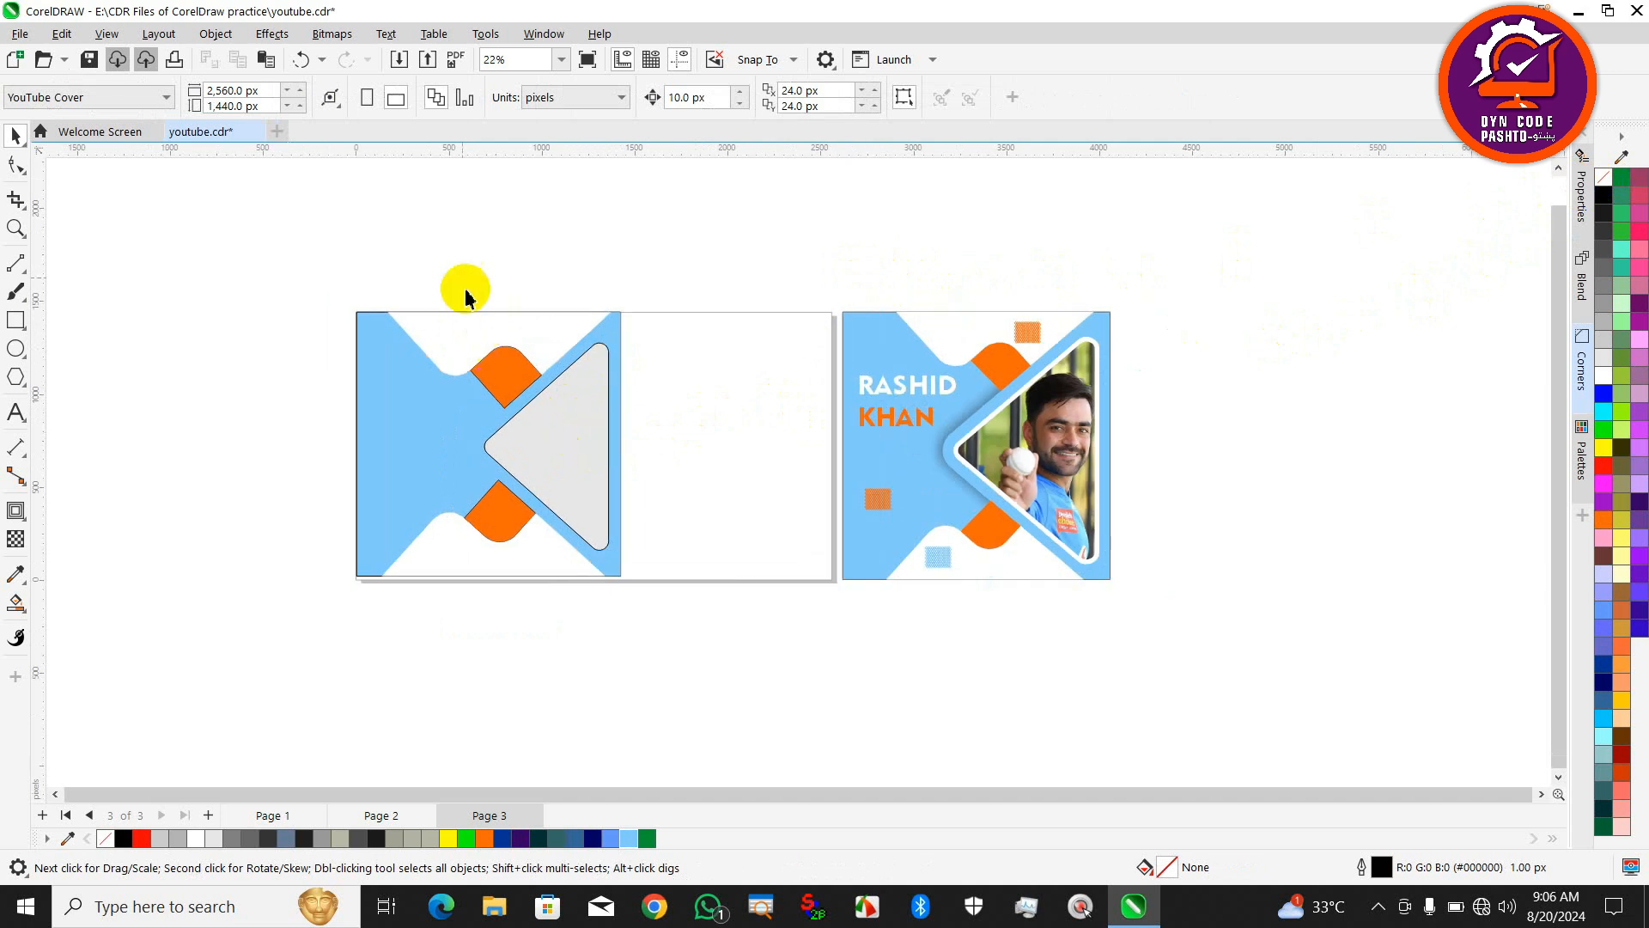
Import the photo cricketworldcup_6___ByKnsw7HYU3___ from the Afghan_Cricketers folder at about 1,220 px square over the triangle.
right_click(445, 249)
click(472, 353)
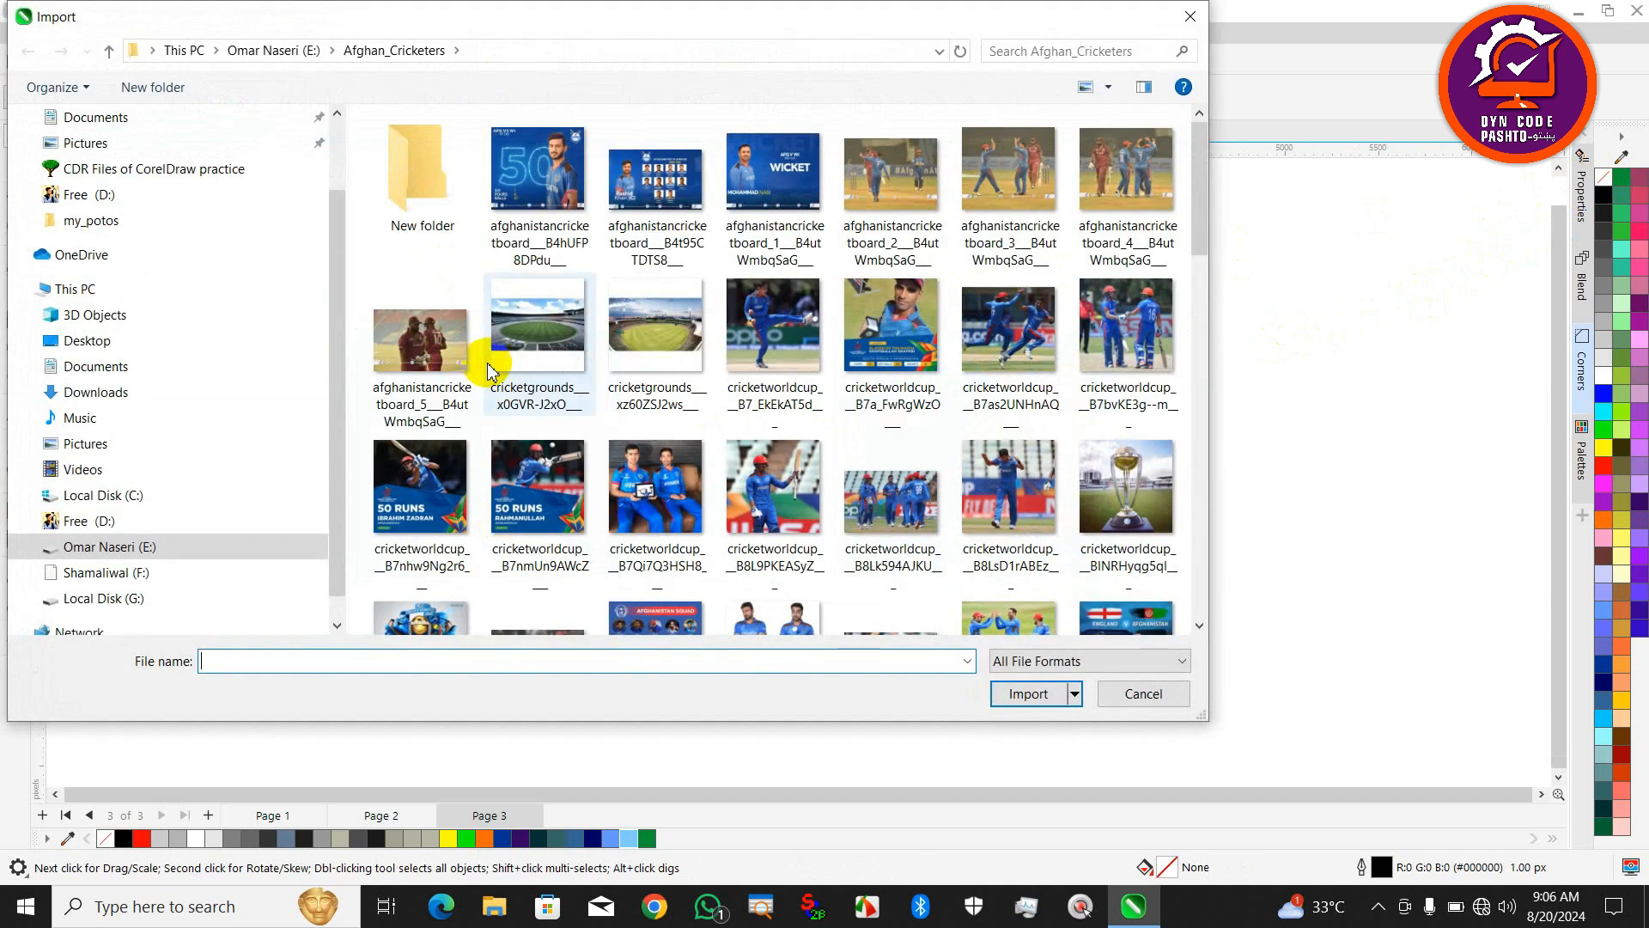
scroll(828, 430, down, 10)
scroll(773, 539, down, 5)
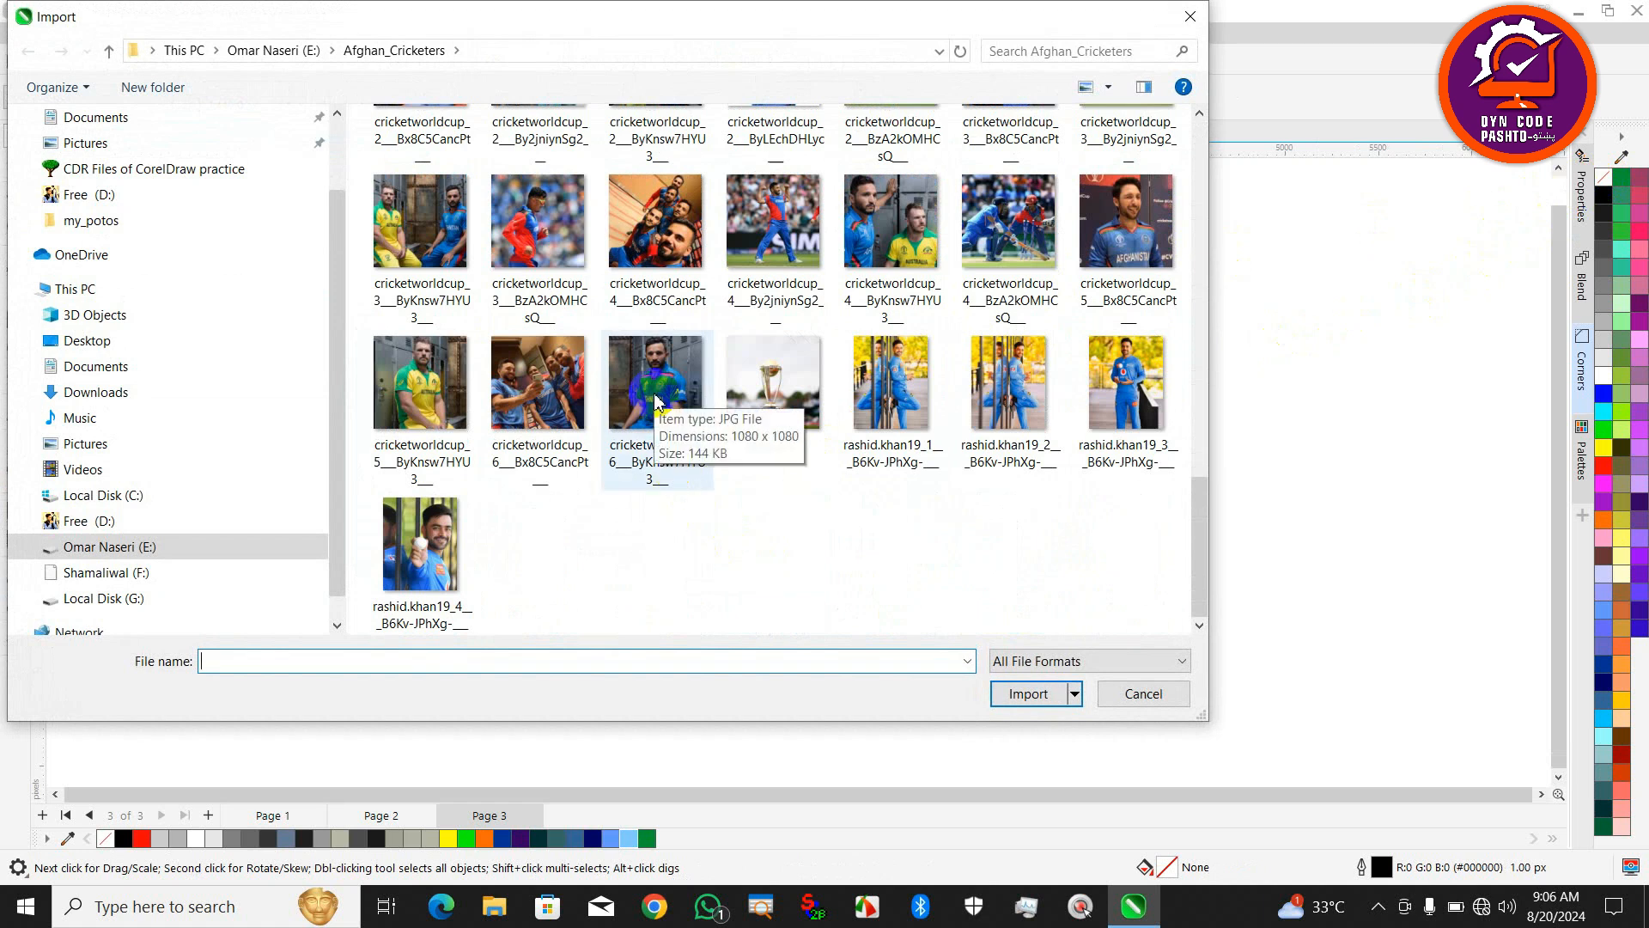
double_click(655, 395)
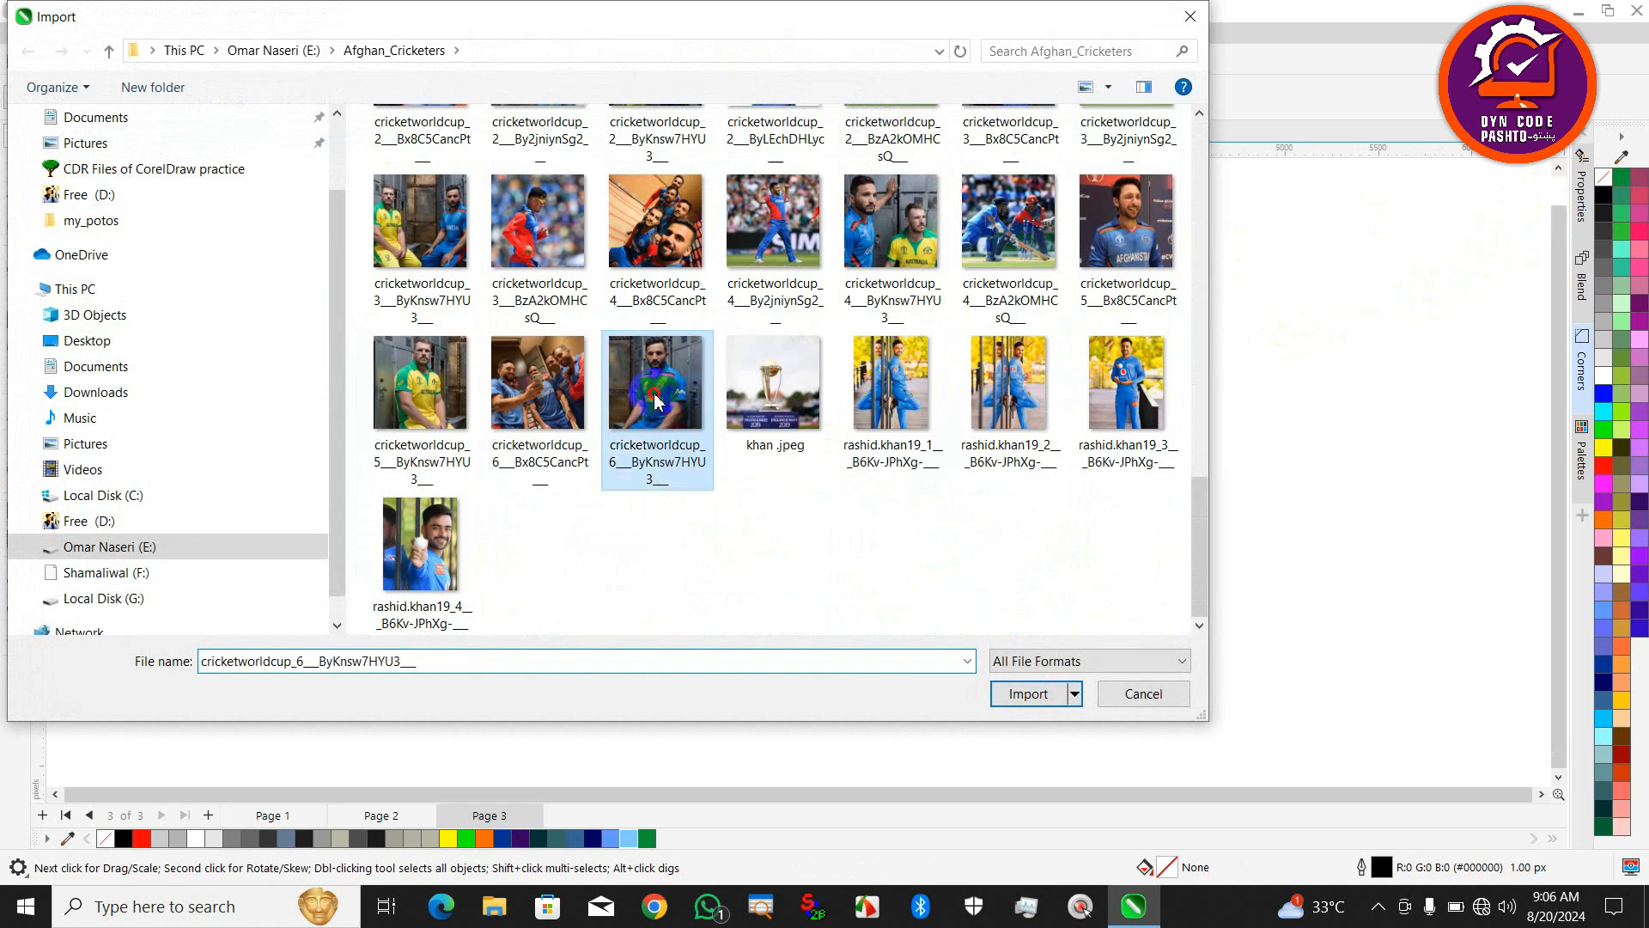
drag(567, 271, 795, 636)
click(795, 637)
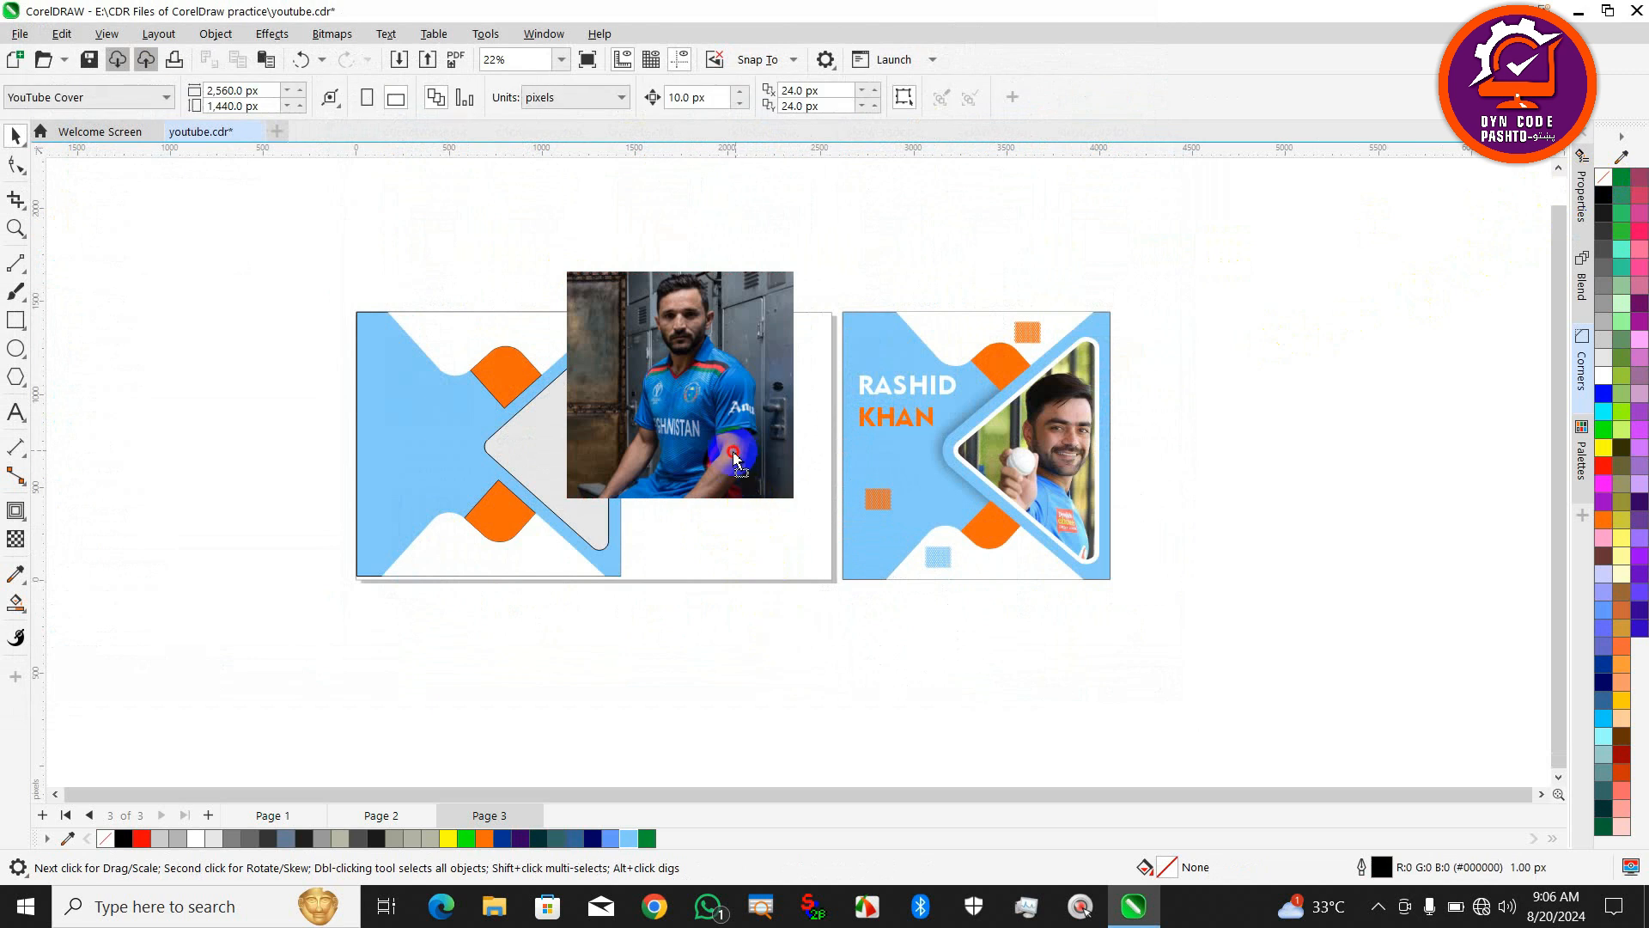
Shift the photo aside and PowerClip it inside the grey rounded triangle.
drag(735, 450, 765, 509)
right_click(766, 509)
click(815, 585)
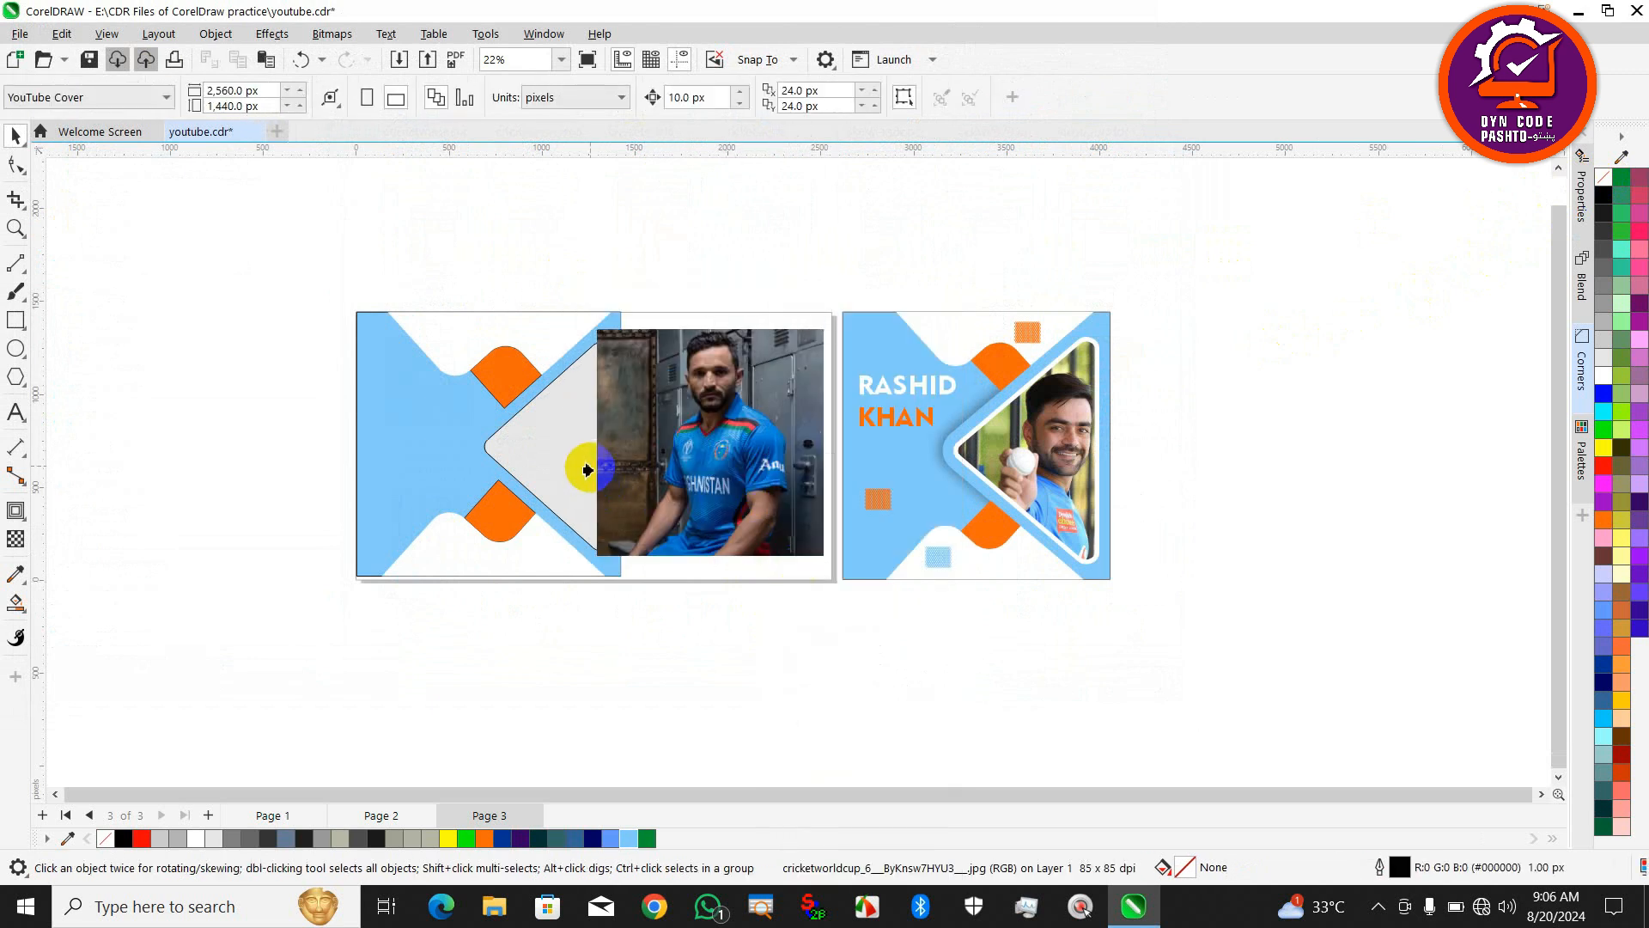
click(554, 442)
Reposition the photo within the PowerClip at about X 1,228, Y 558 px so the player sits in the wide part of the triangle.
click(96, 186)
drag(763, 442, 621, 451)
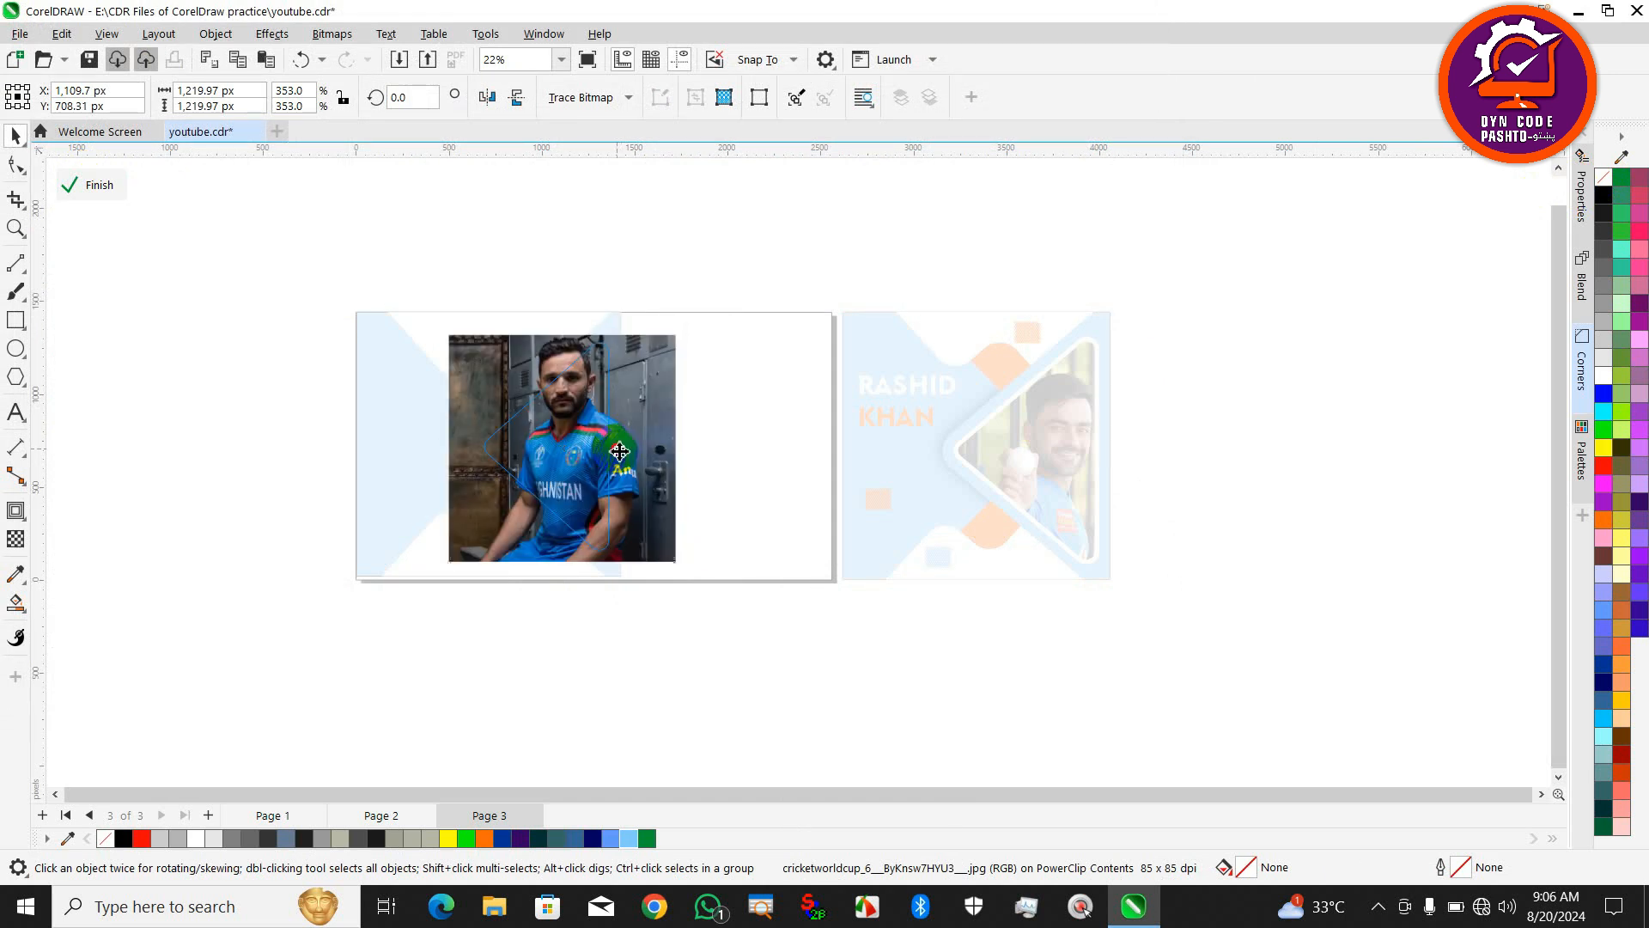
double_click(620, 460)
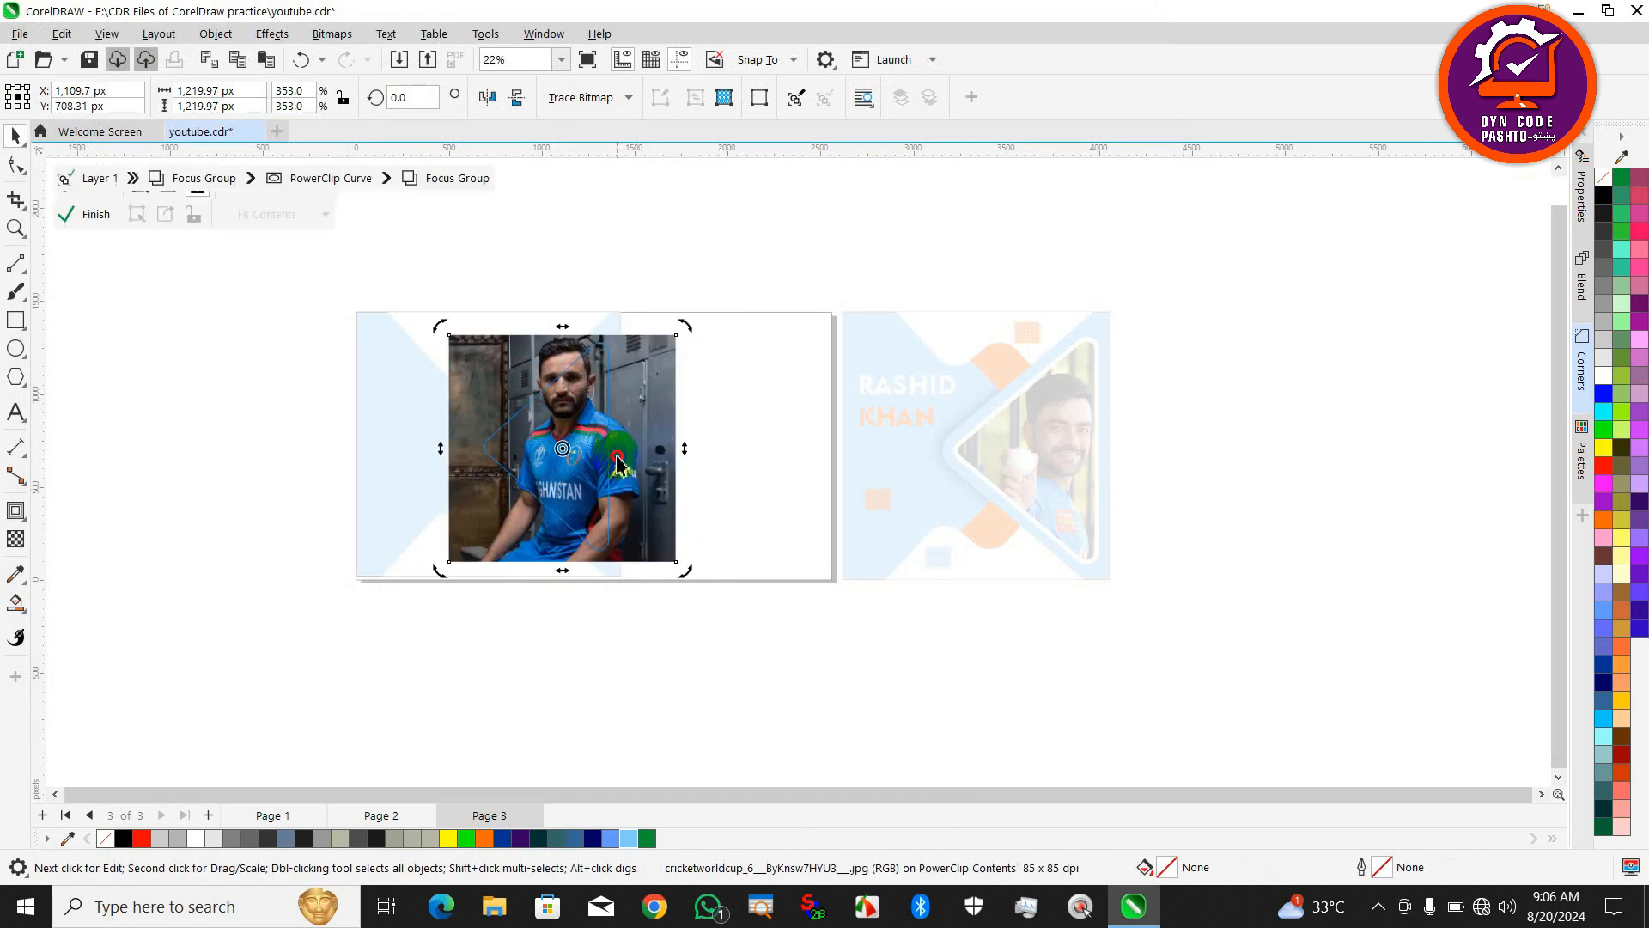
click(89, 187)
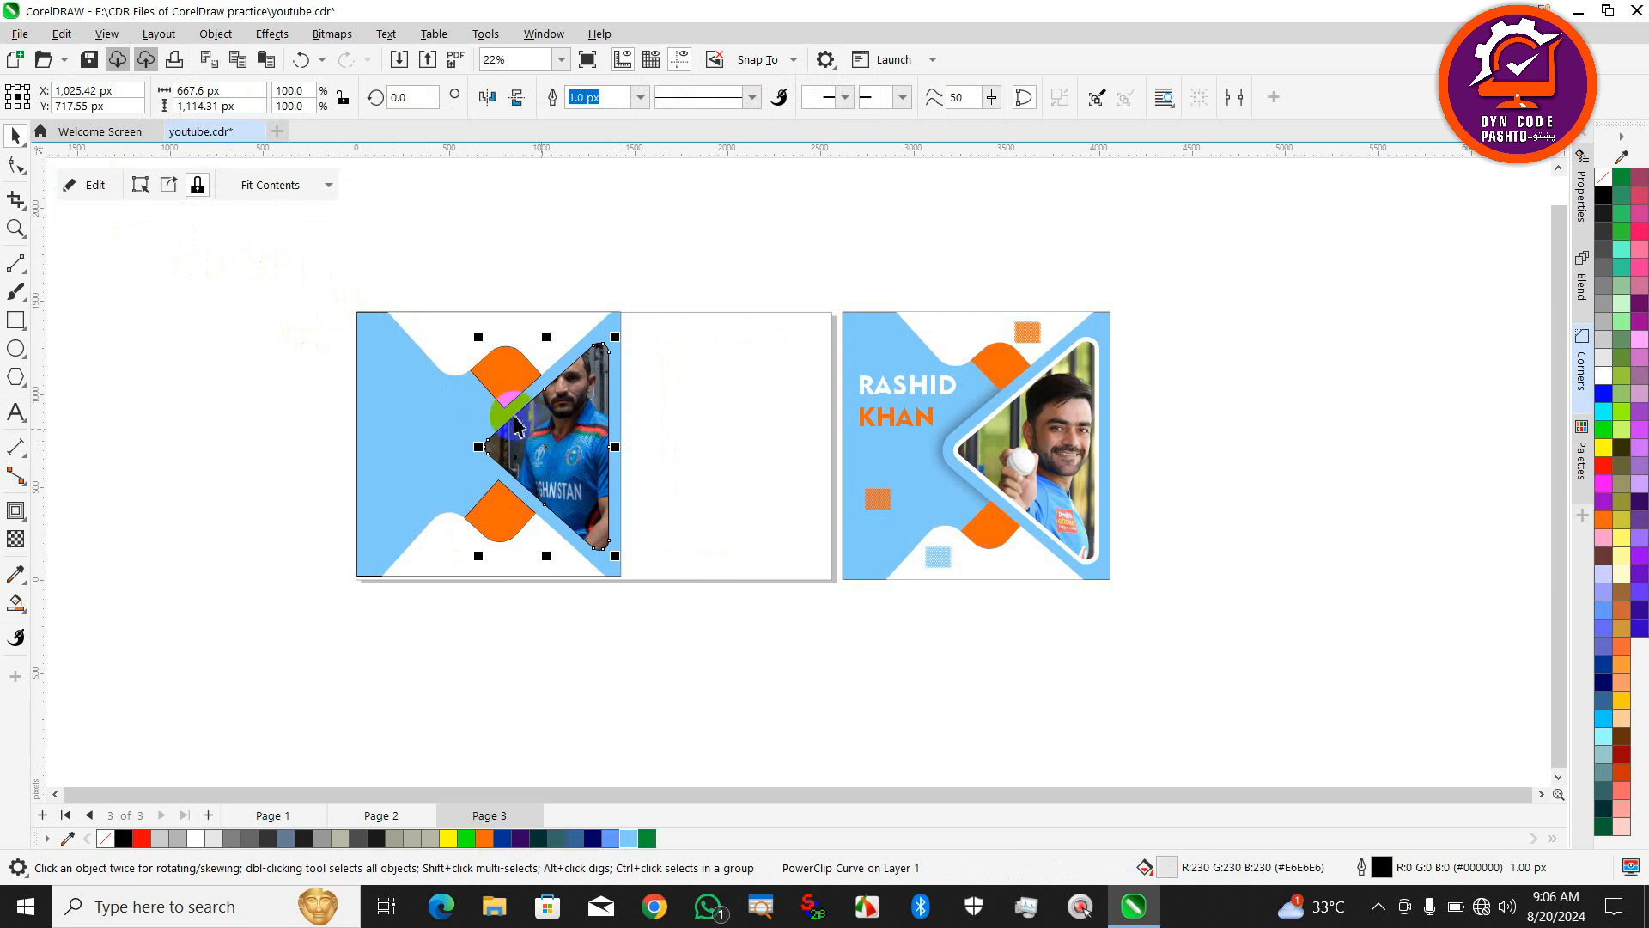
click(96, 185)
drag(590, 446, 547, 440)
scroll(547, 455, down, 2)
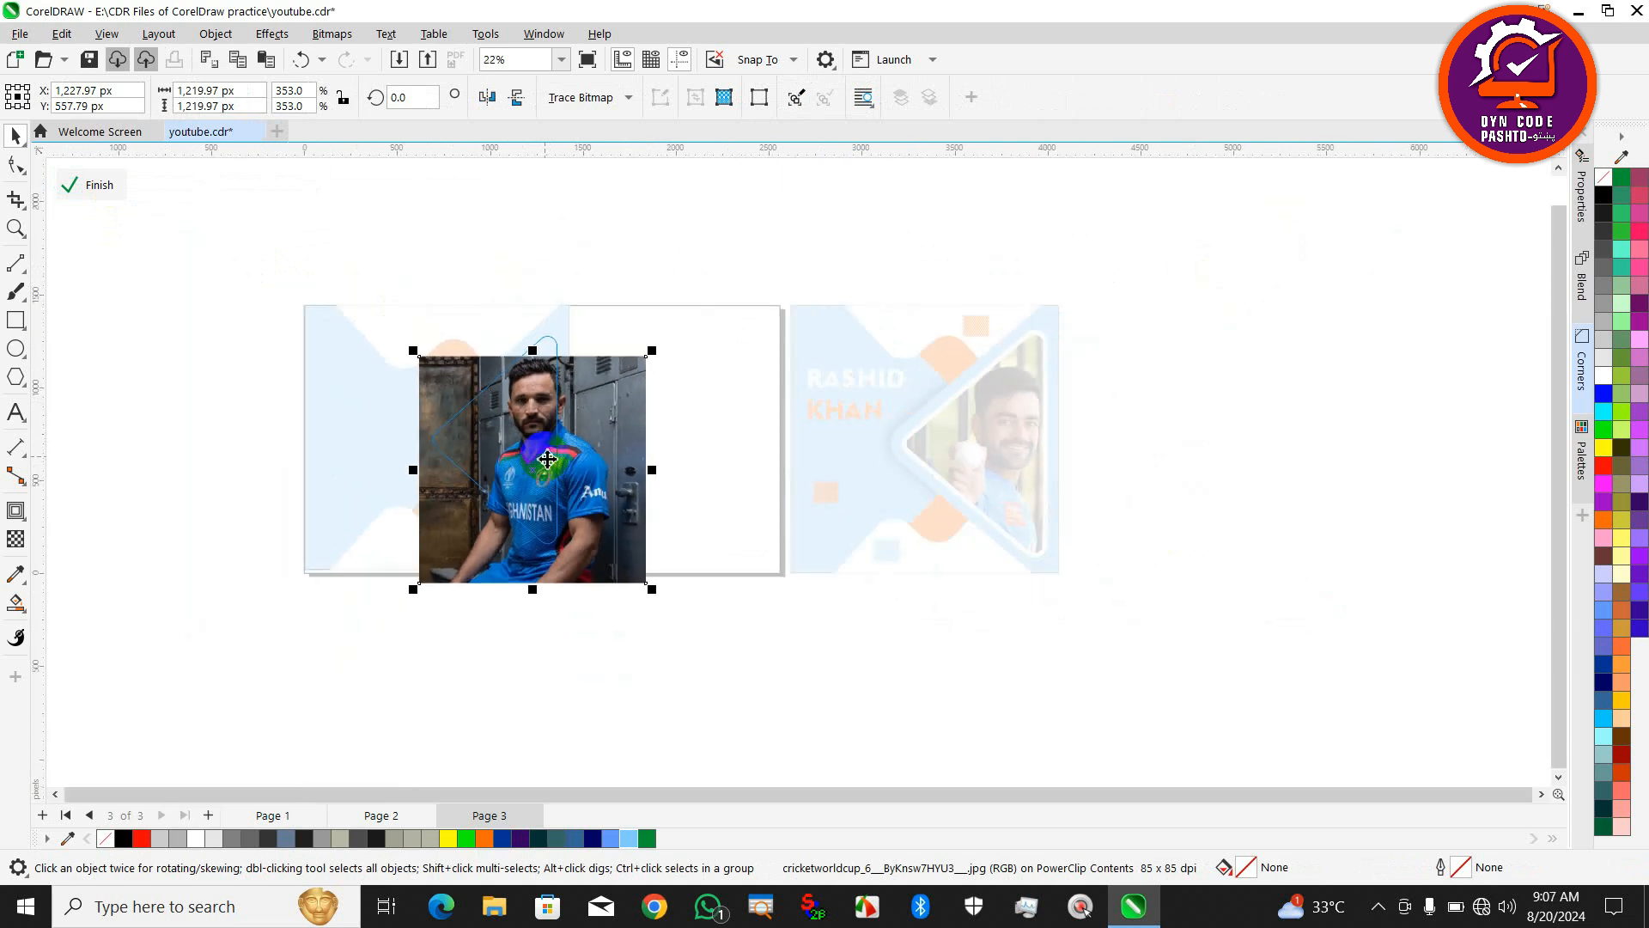
Duplicate the photo directly above itself and flip the copy vertically to extend the background.
scroll(548, 466, down, 1)
drag(544, 462, 546, 311)
click(514, 101)
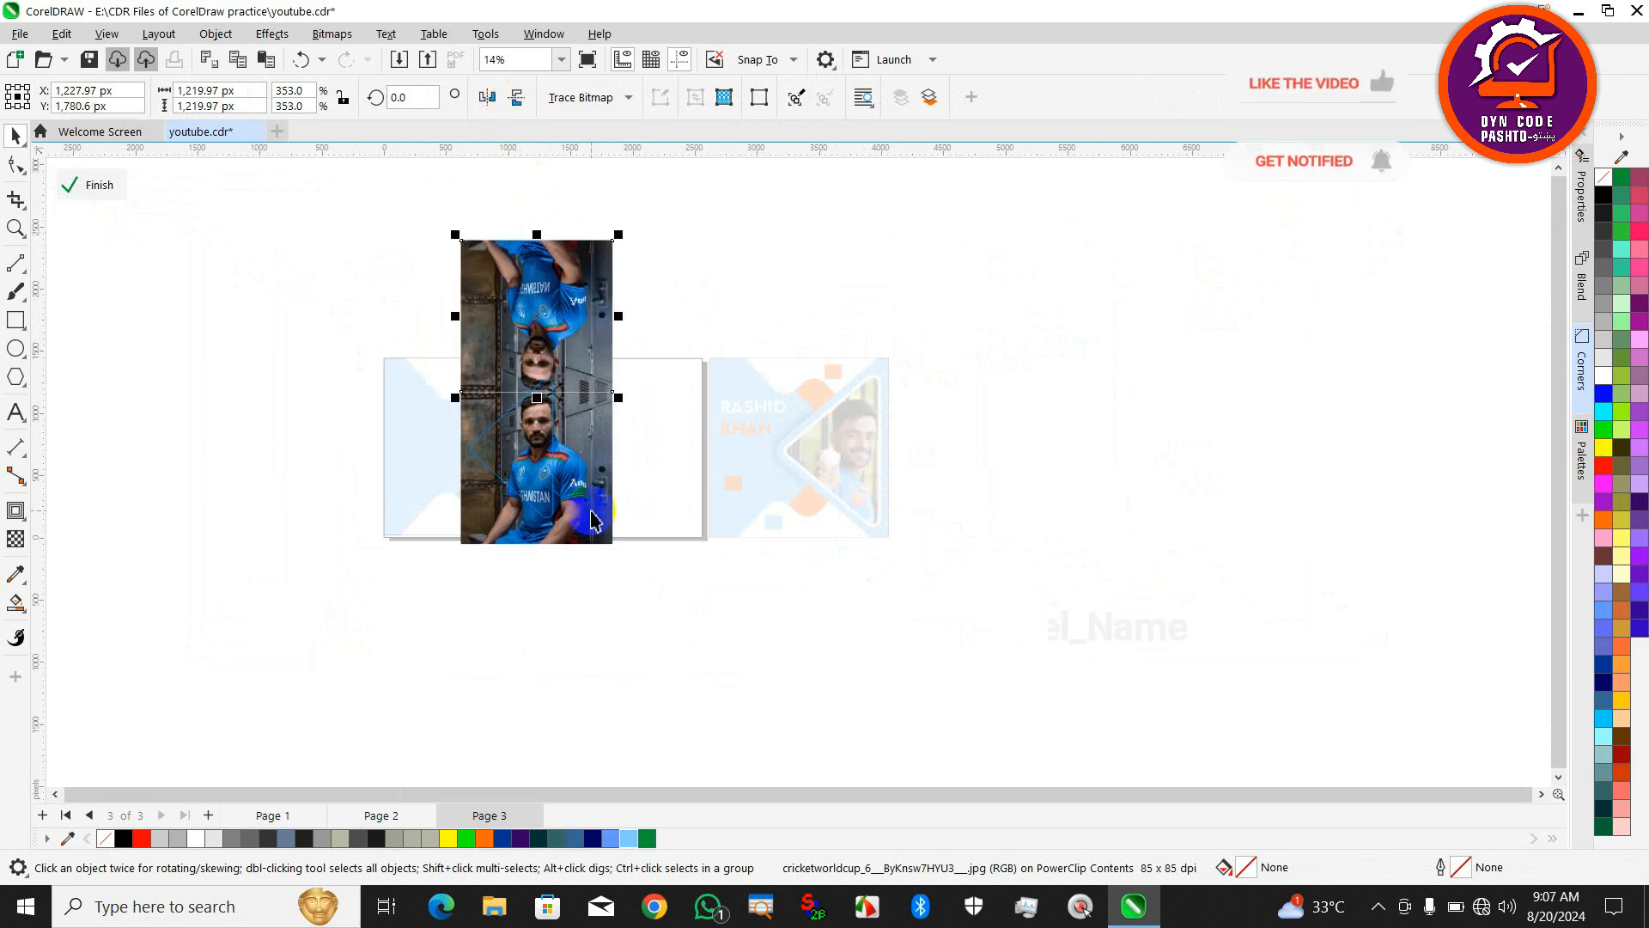
Nudge the flipped copy down to Y 1,776 px to close the seam with the photo, and finish editing the PowerClip.
scroll(515, 399, up, 2)
scroll(513, 406, up, 2)
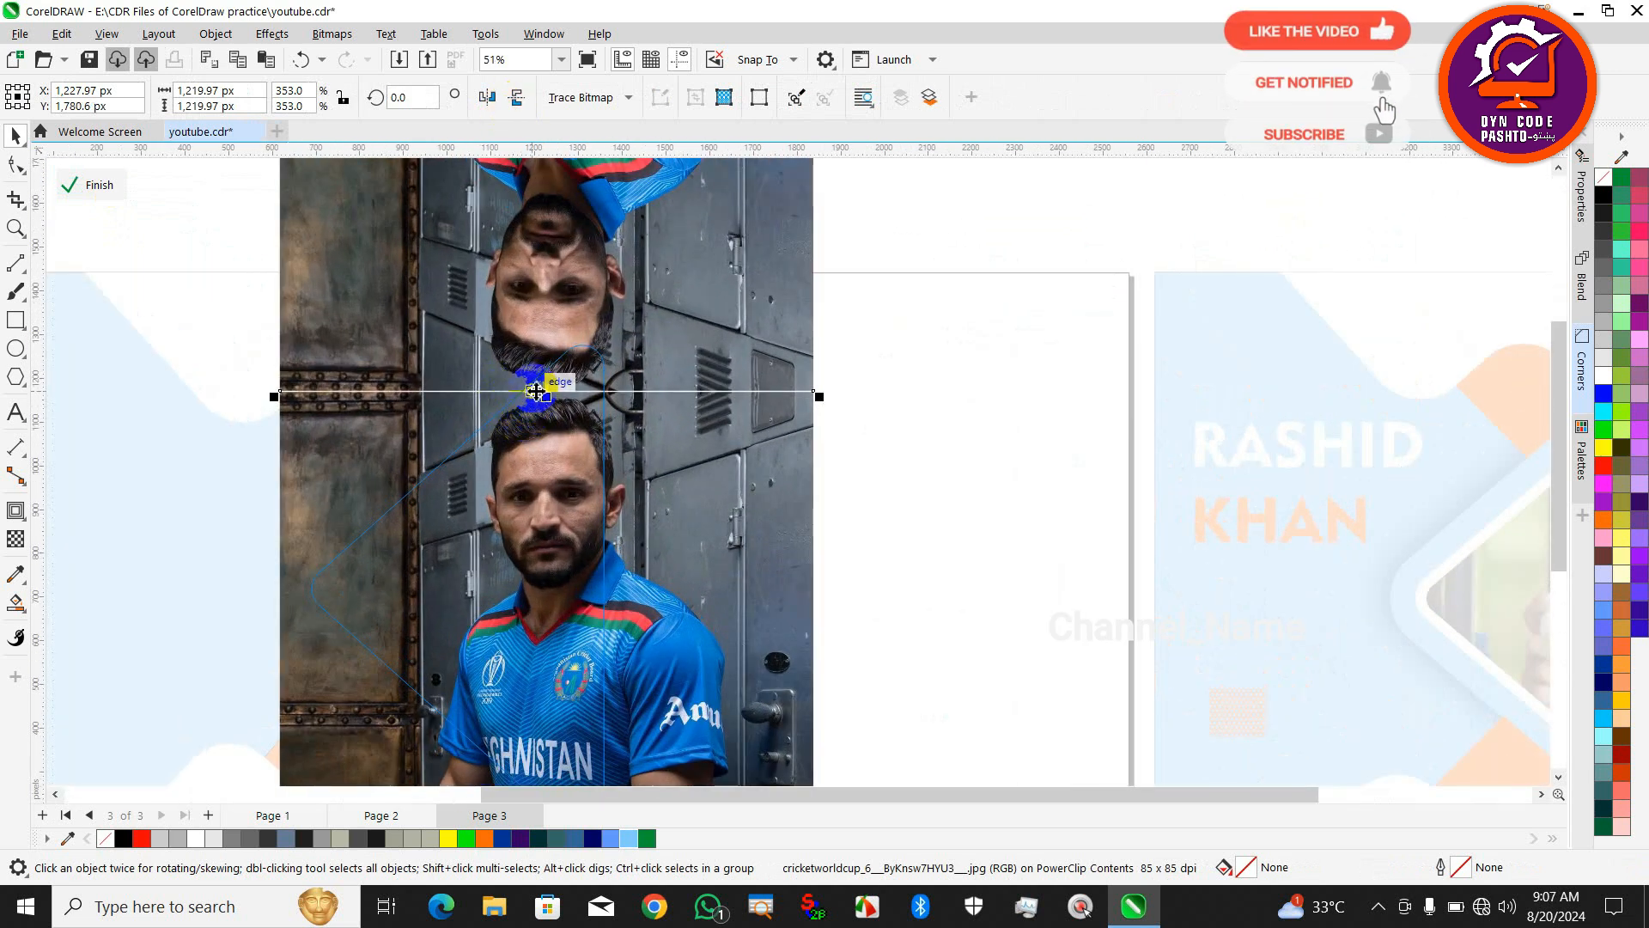
scroll(536, 390, up, 2)
drag(518, 362, 519, 368)
scroll(519, 368, down, 2)
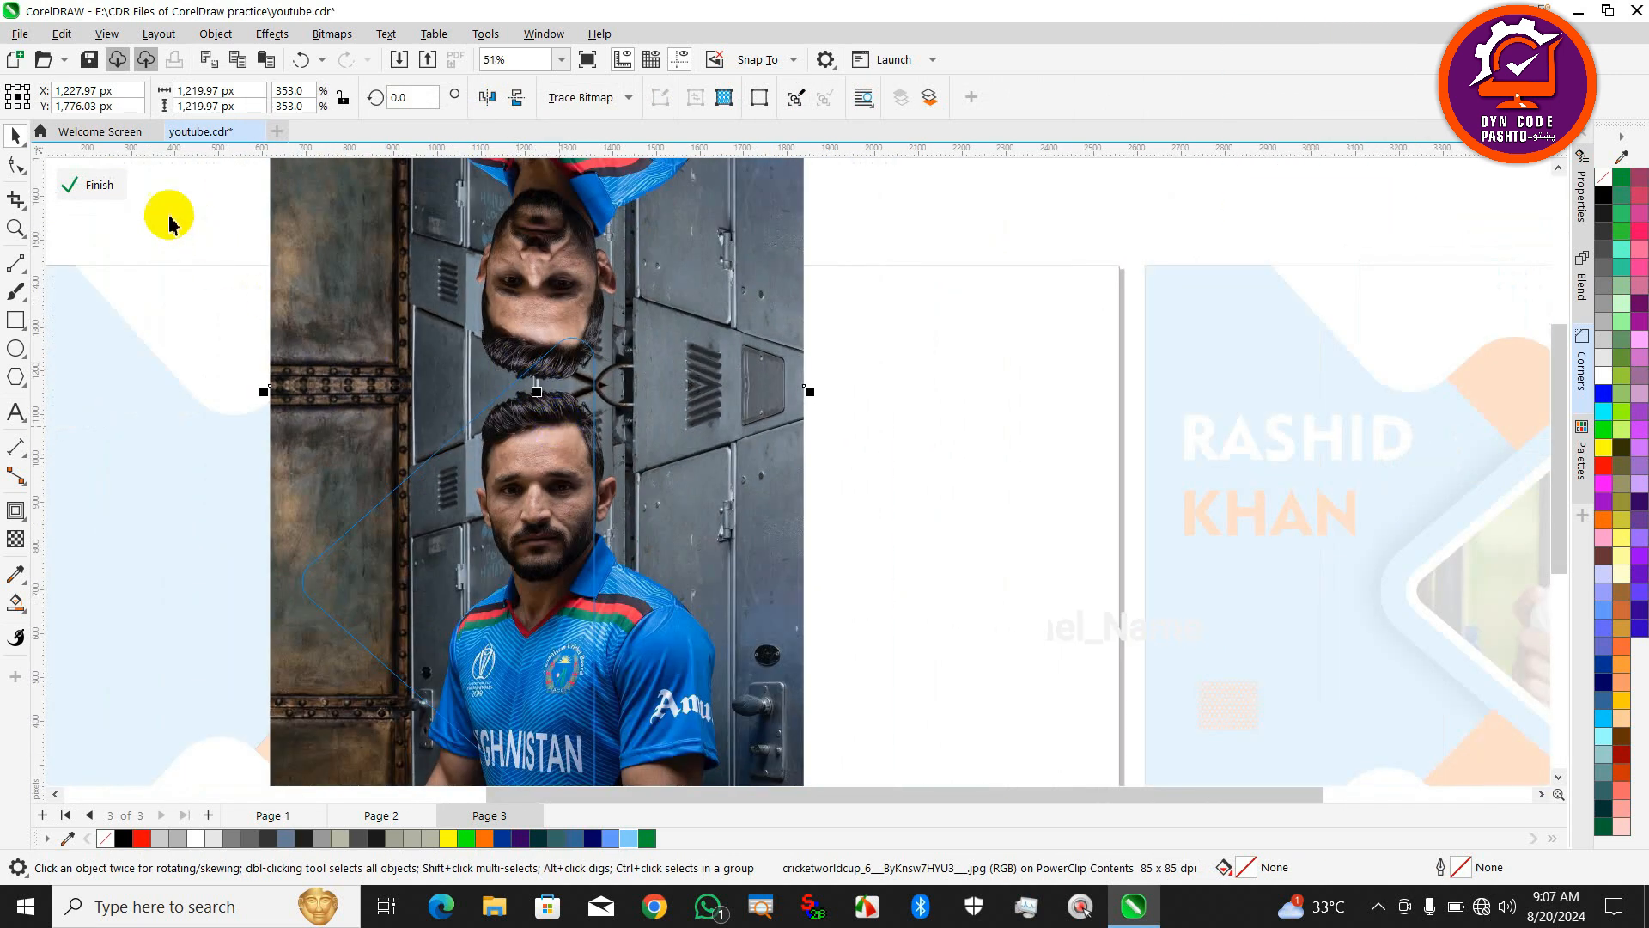
click(94, 185)
scroll(607, 389, down, 3)
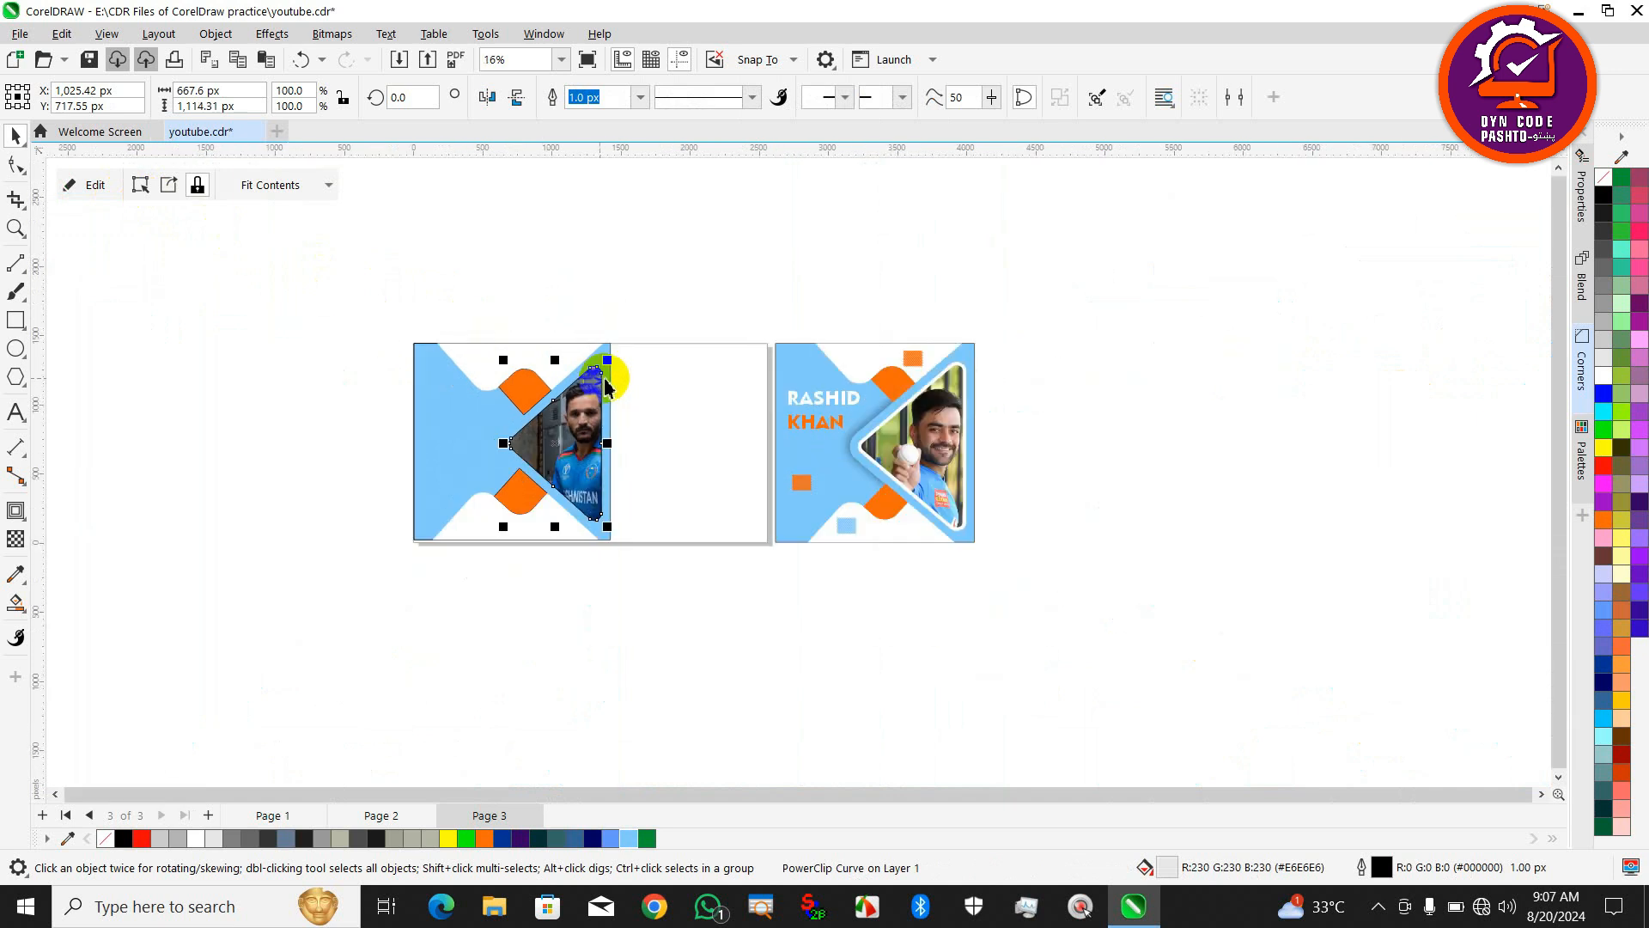
click(589, 596)
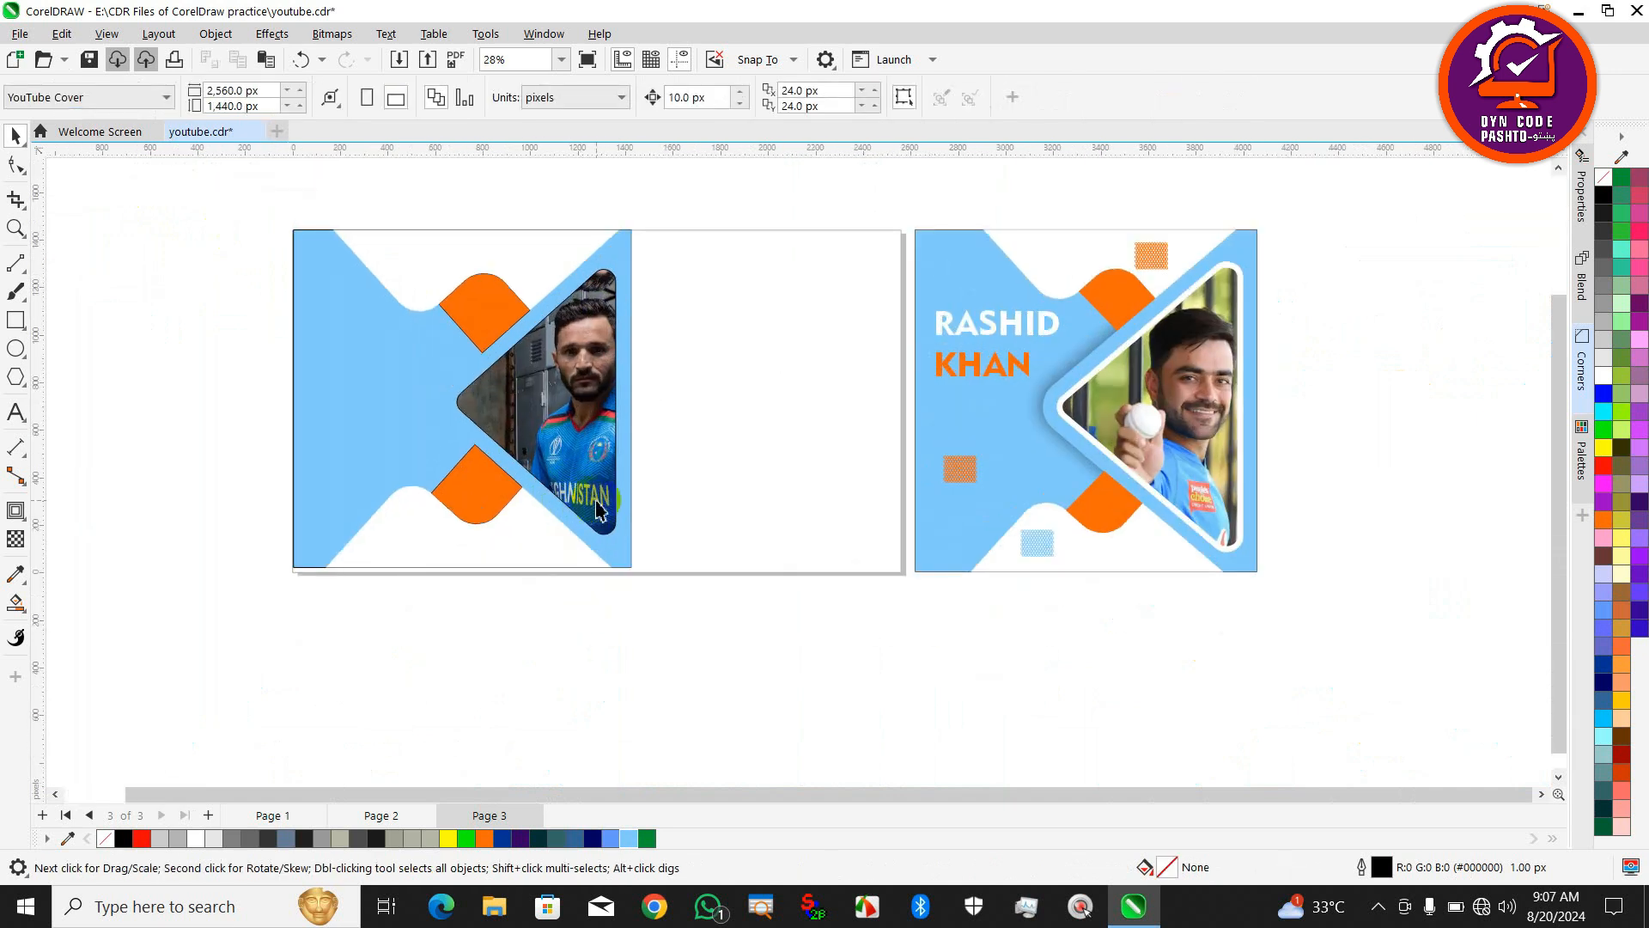
Give the clipped photo triangle a white outline 25 px wide.
scroll(618, 492, down, 1)
scroll(620, 498, up, 1)
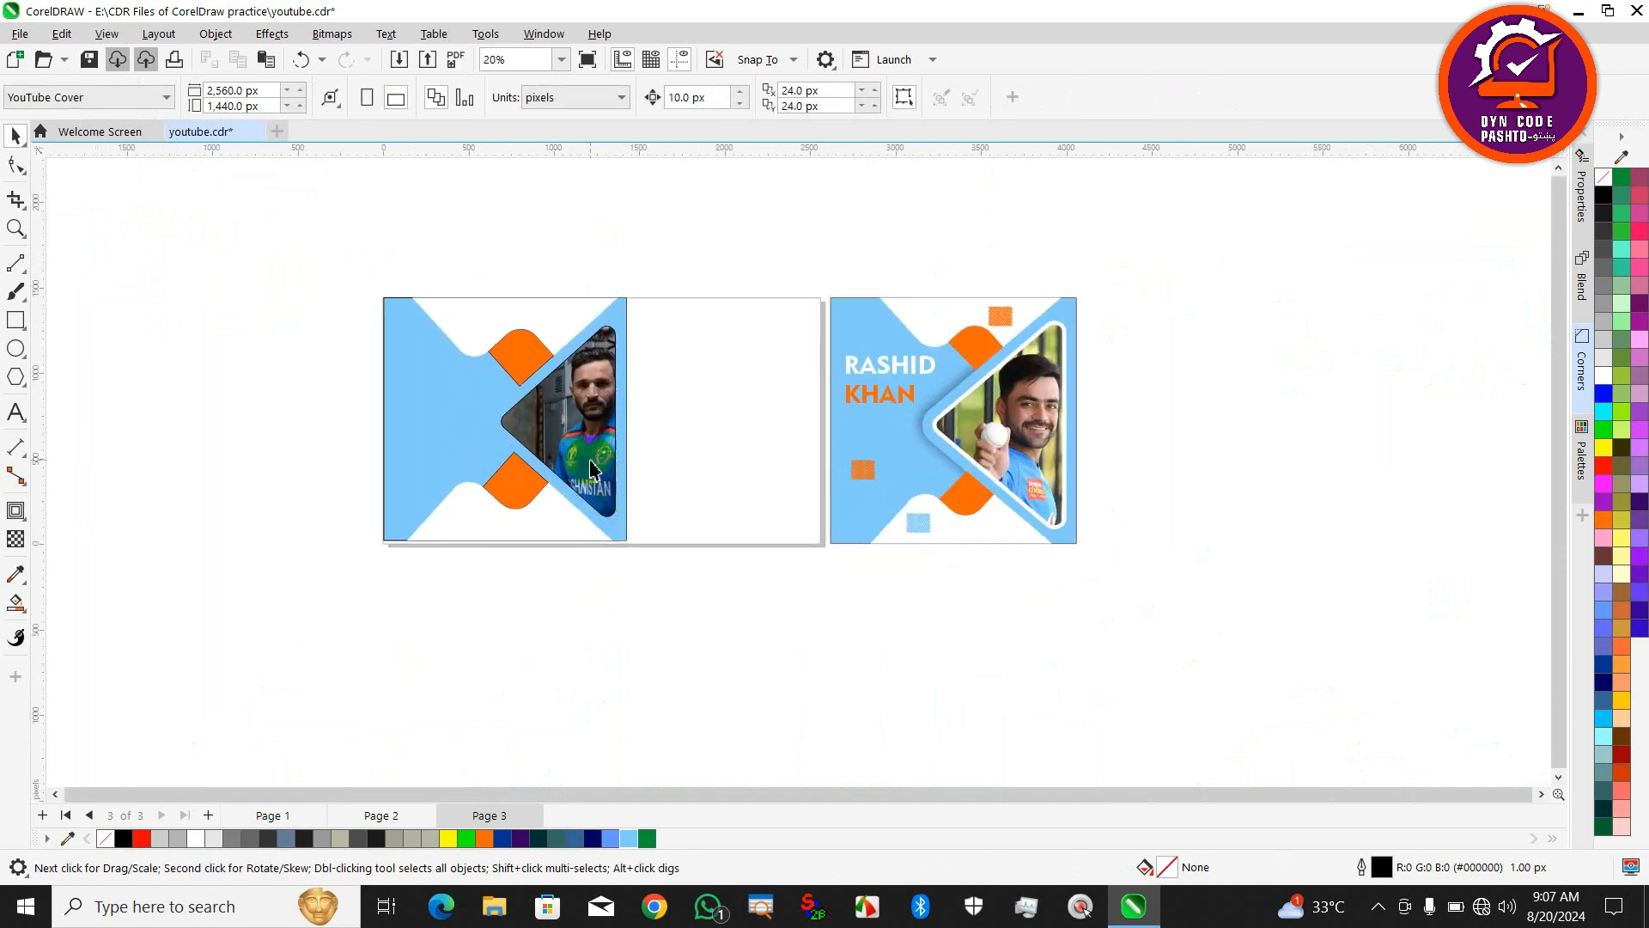
click(593, 468)
right_click(1601, 378)
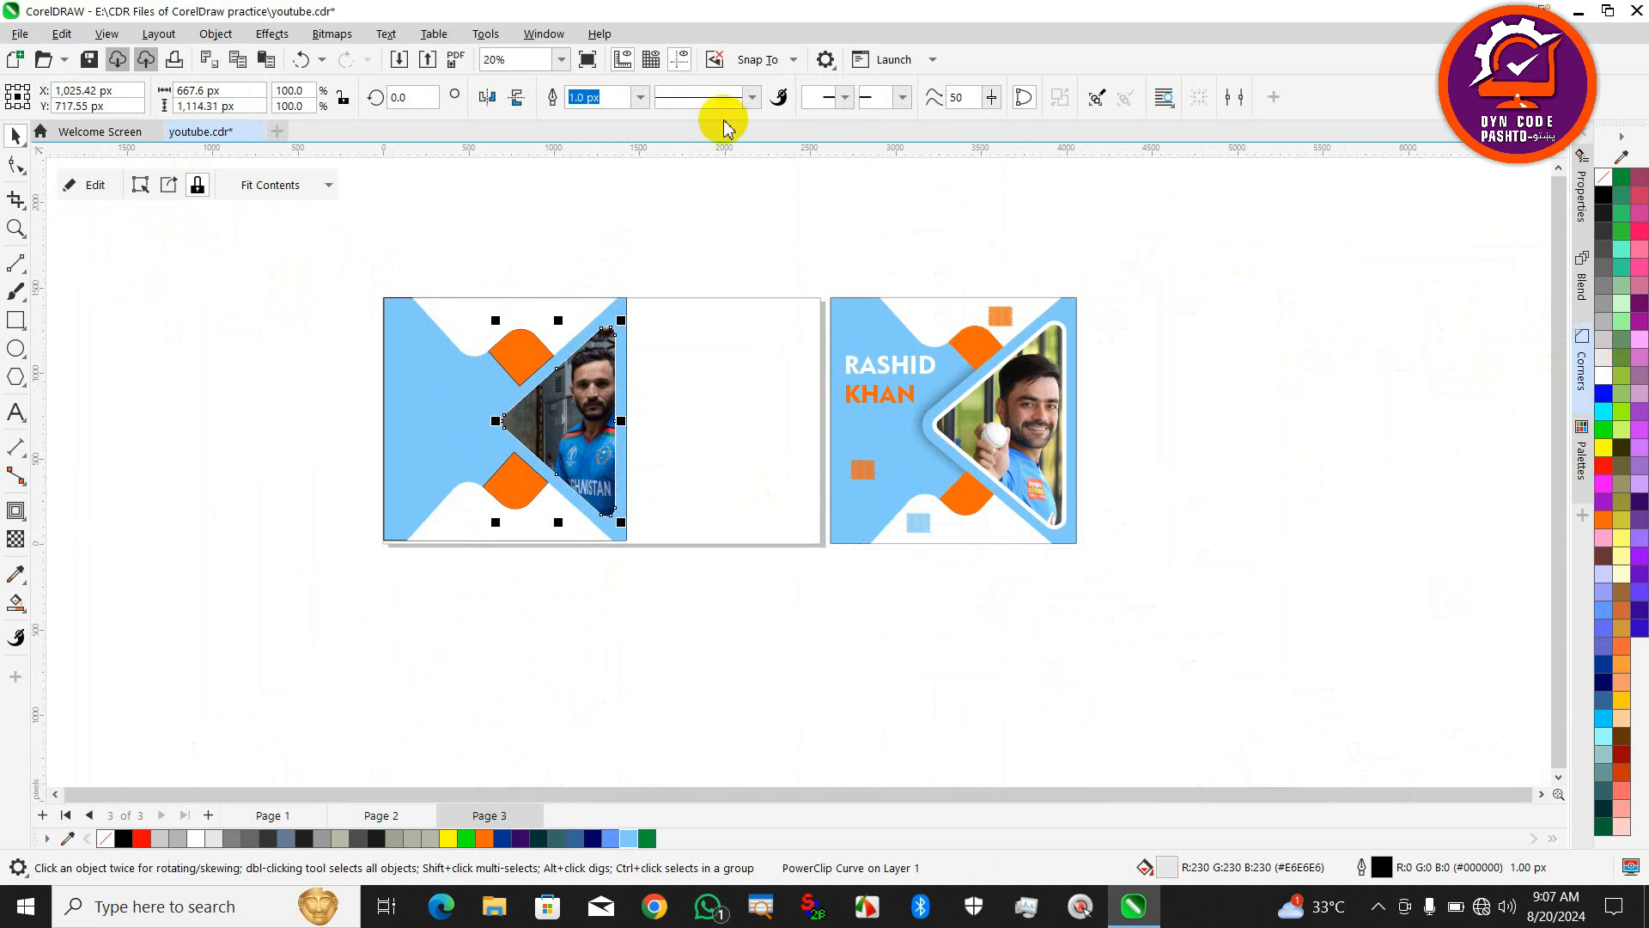
click(640, 97)
click(620, 279)
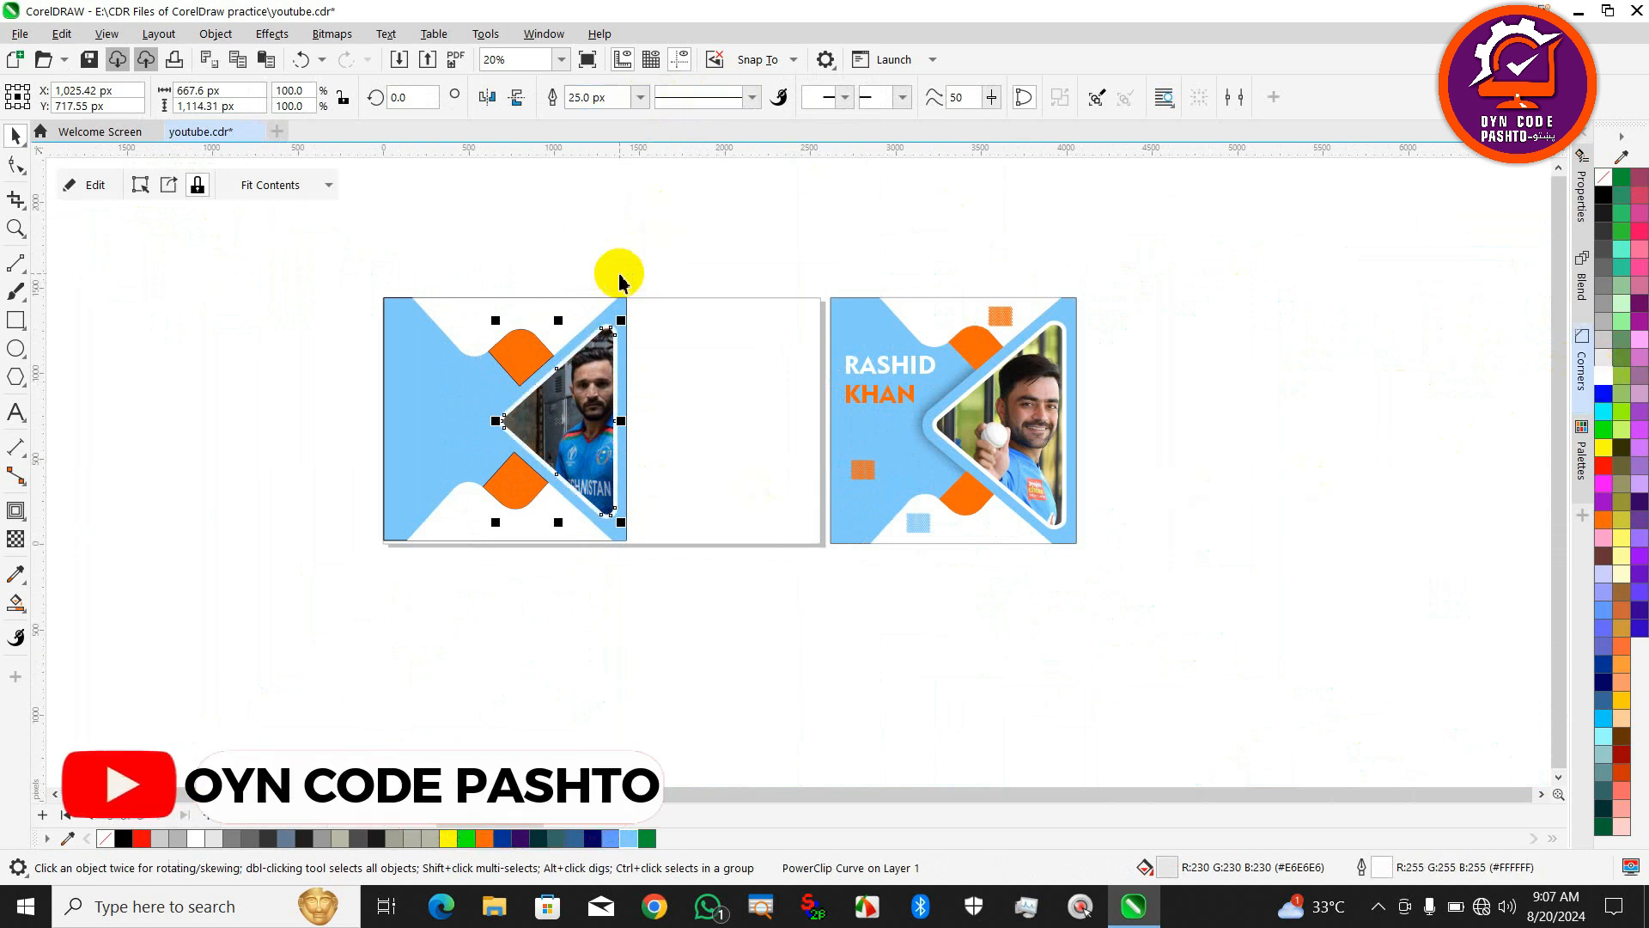
Add a black drop shadow to the light blue triangle frame, cast toward its pointed corner with direction 181 and extension 100.
click(533, 275)
click(609, 335)
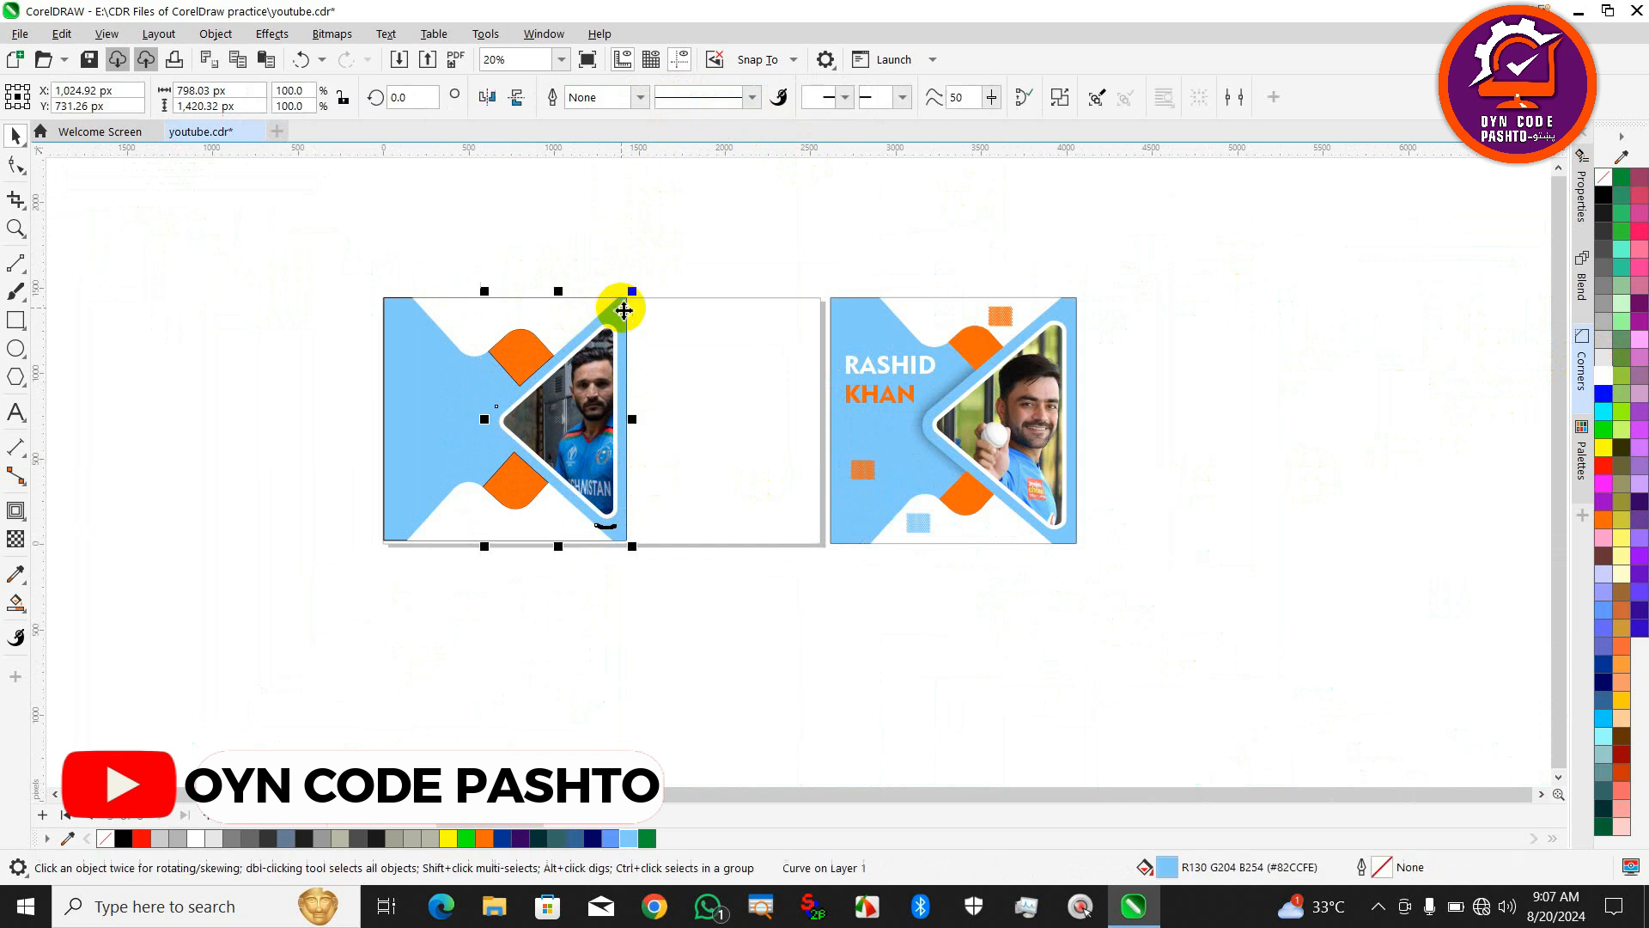
click(15, 510)
click(52, 513)
scroll(482, 407, up, 2)
drag(723, 426, 509, 434)
scroll(508, 434, up, 3)
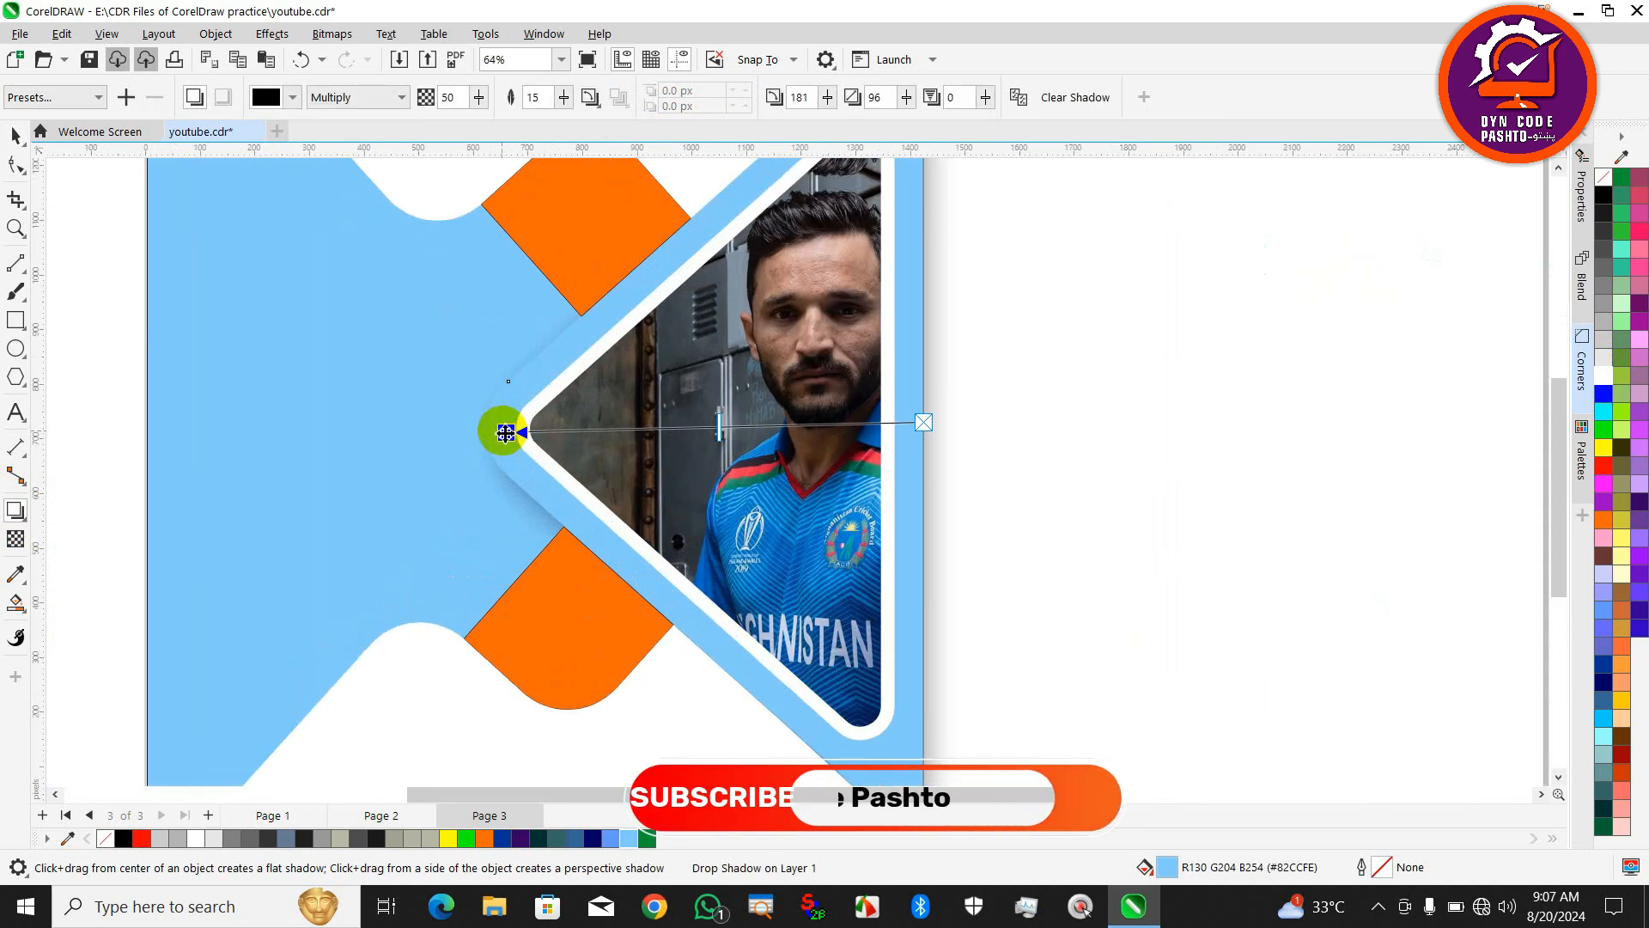
drag(504, 434, 487, 432)
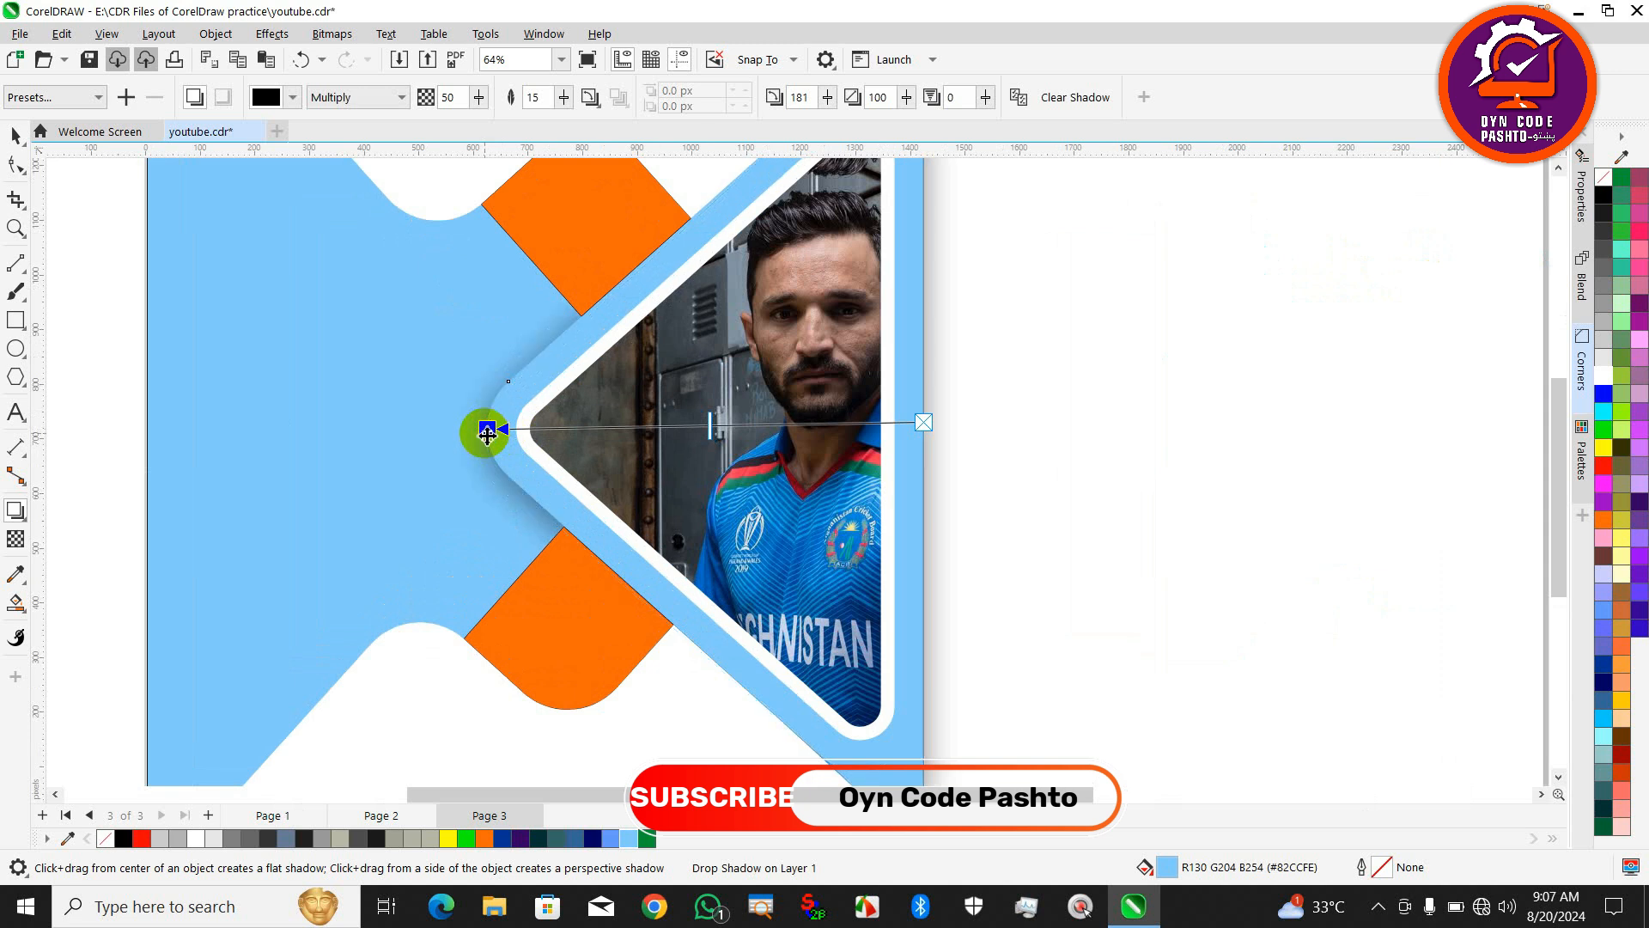
PowerClip the light blue triangle frame and its drop shadow inside the square background.
scroll(491, 444, down, 2)
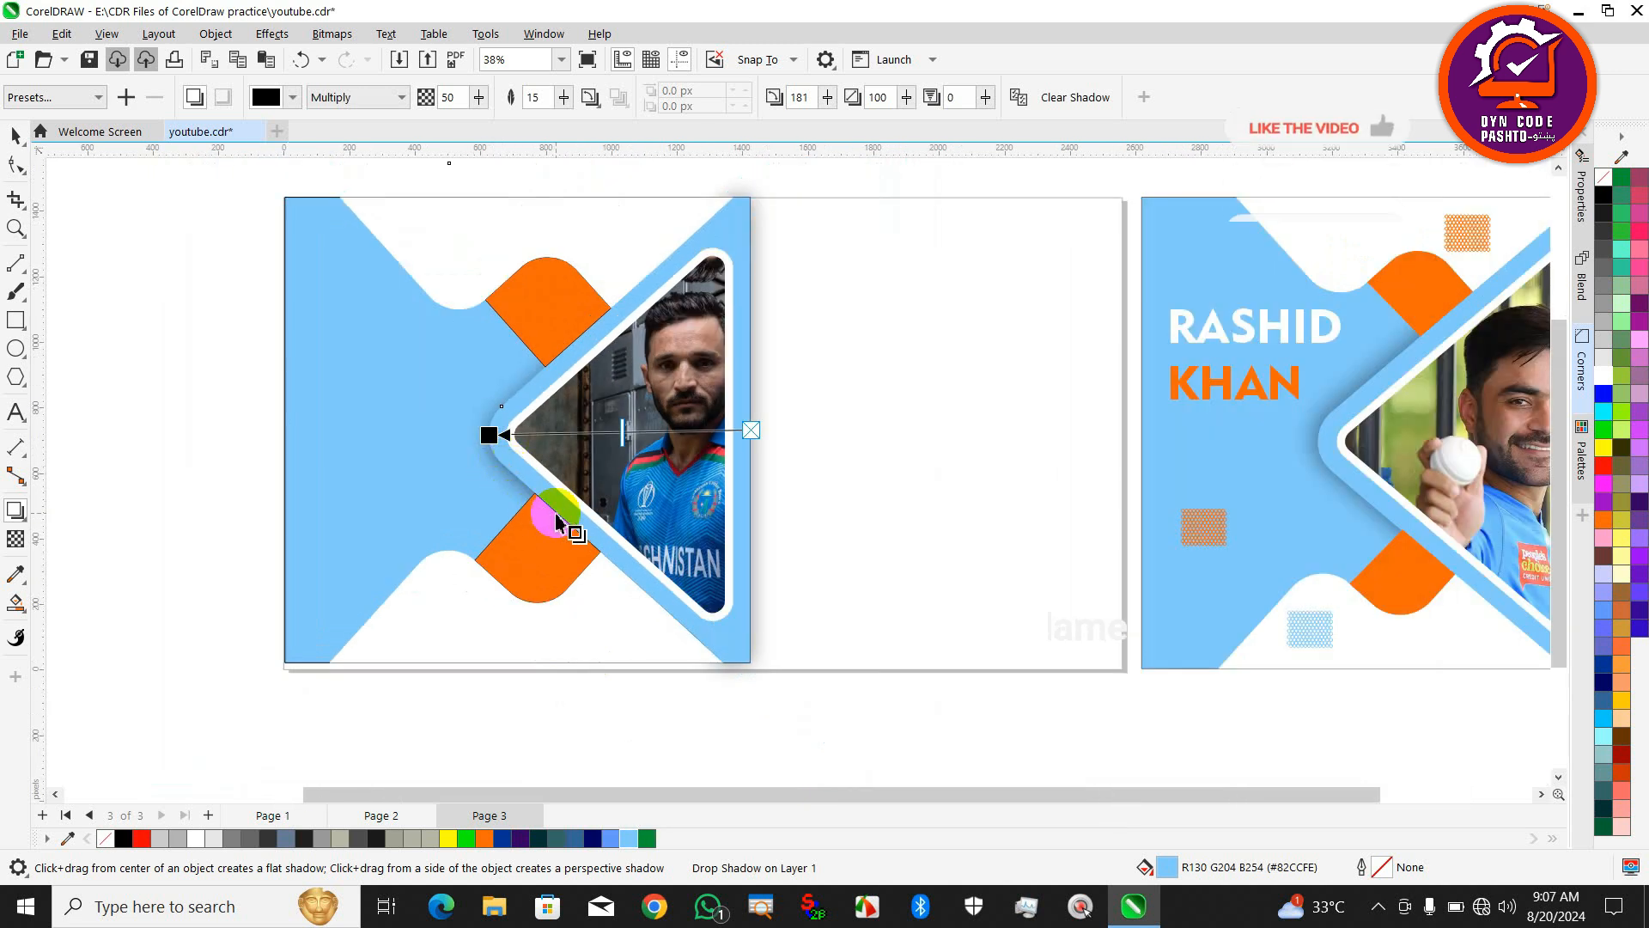
scroll(497, 445, up, 3)
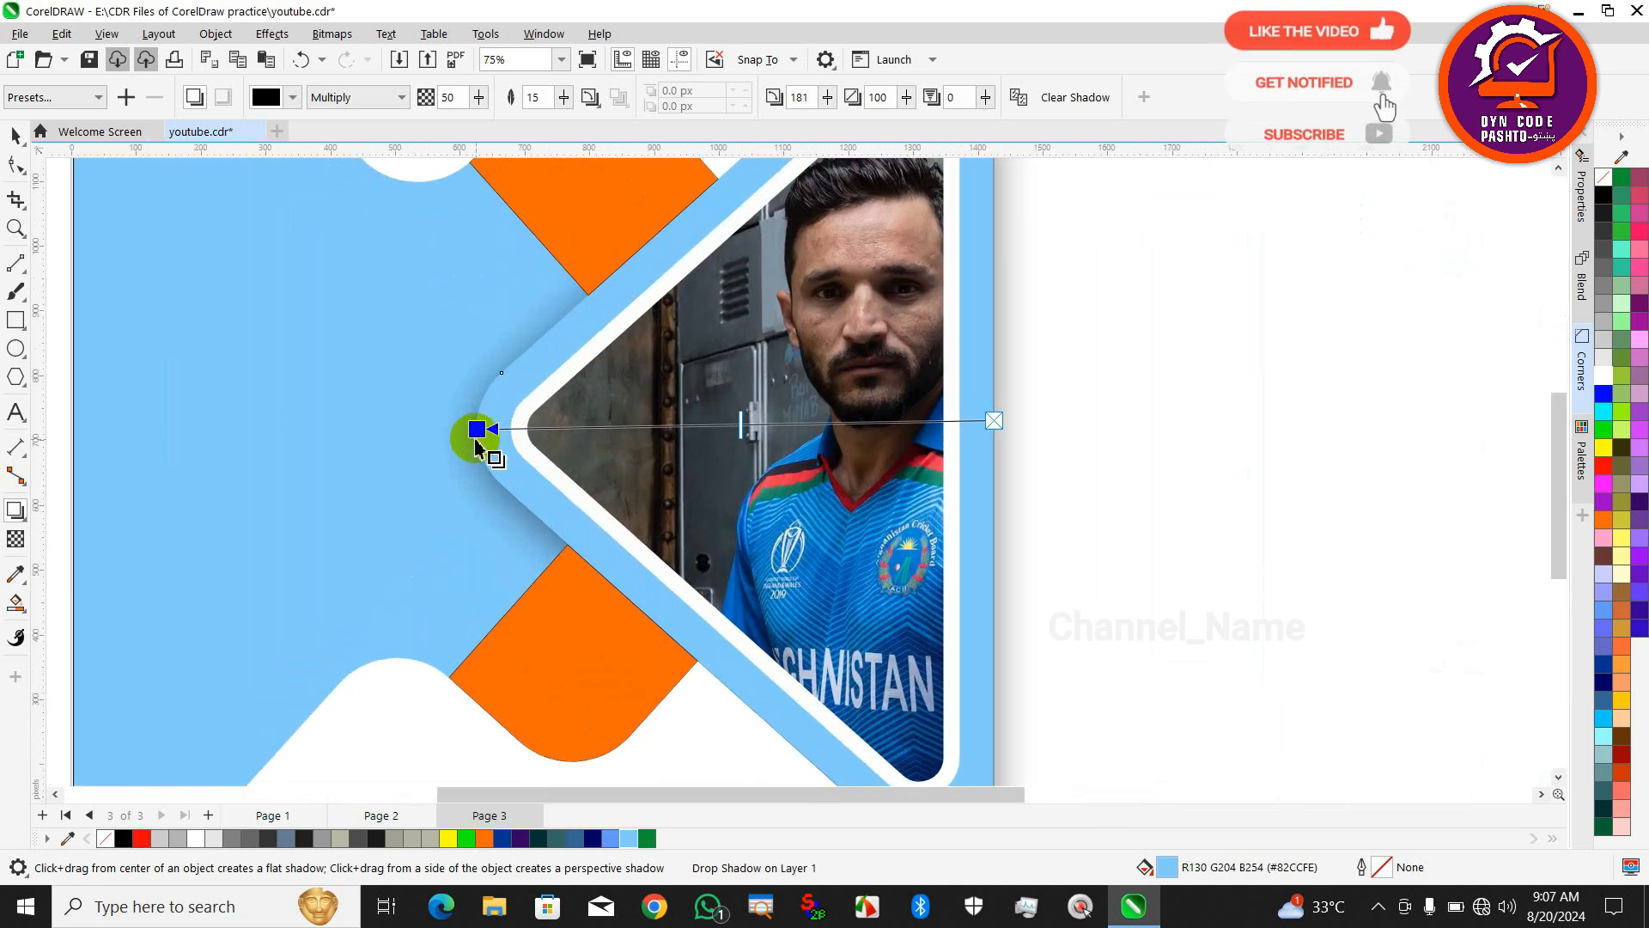
click(14, 134)
click(606, 421)
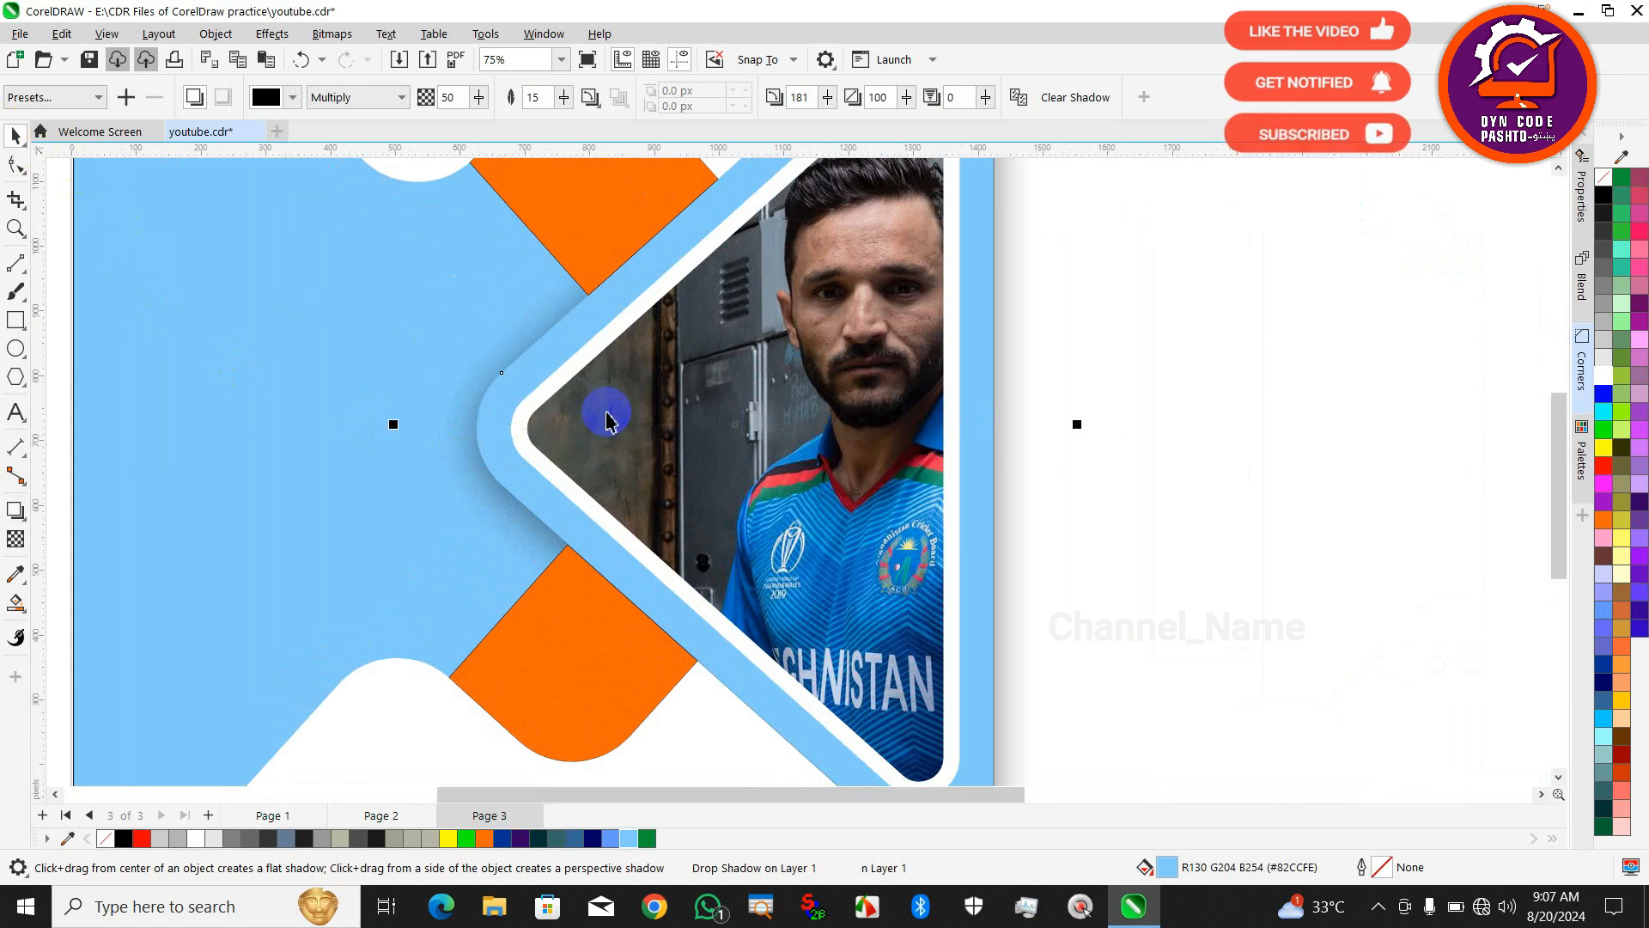
scroll(606, 421, down, 2)
right_click(543, 409)
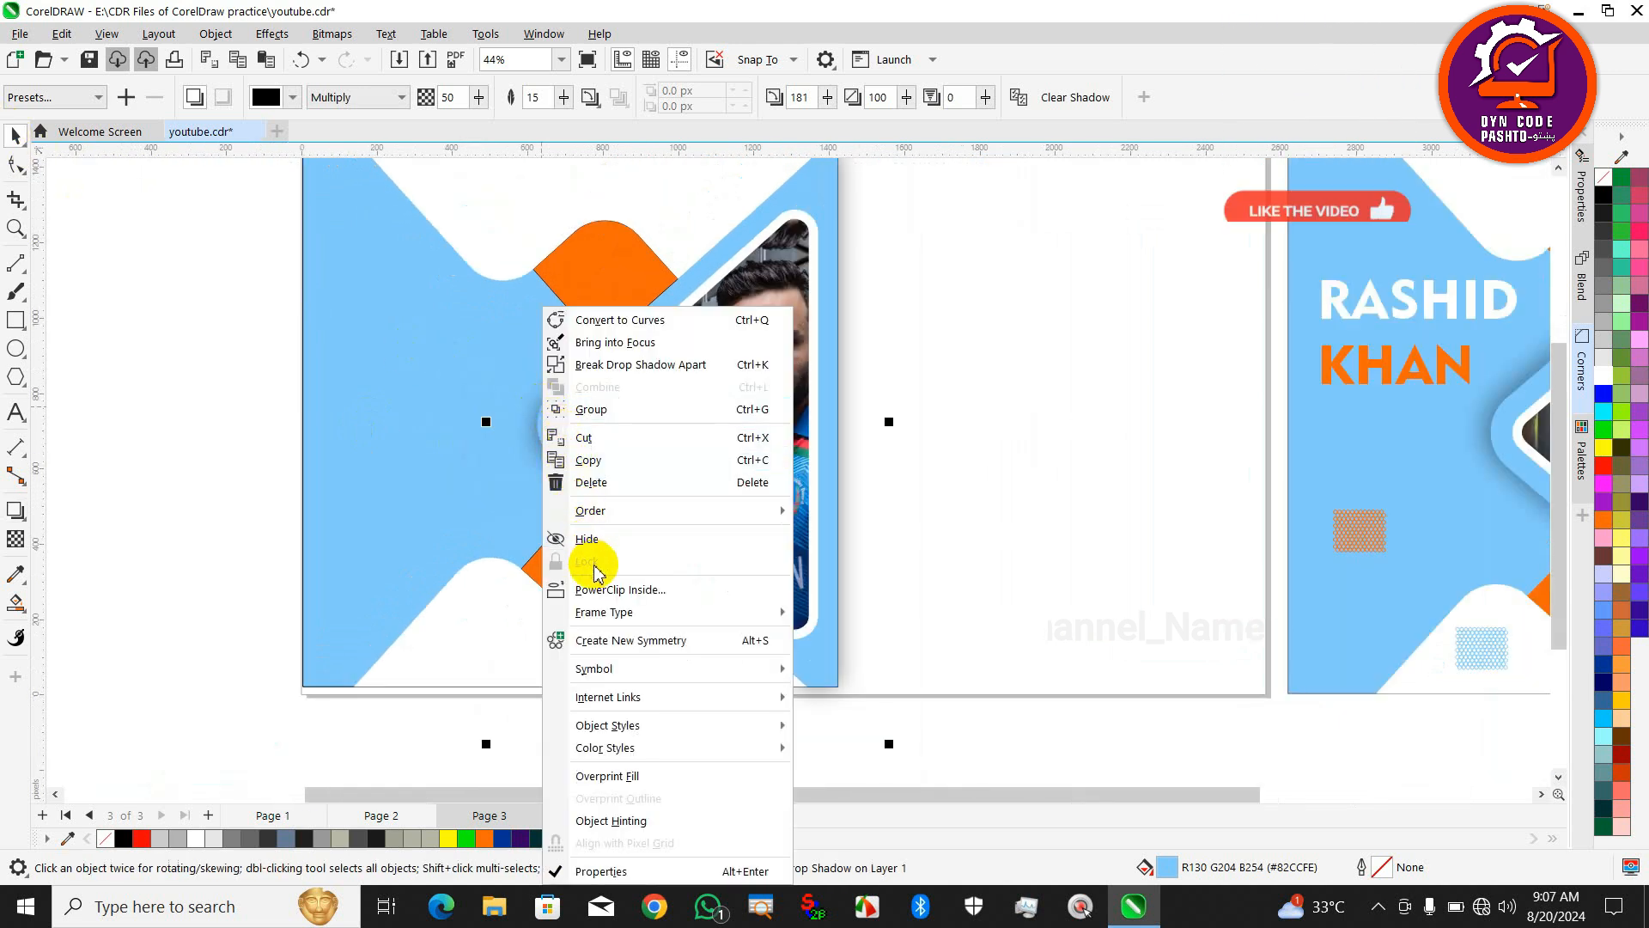
click(394, 513)
scroll(599, 522, down, 2)
click(358, 505)
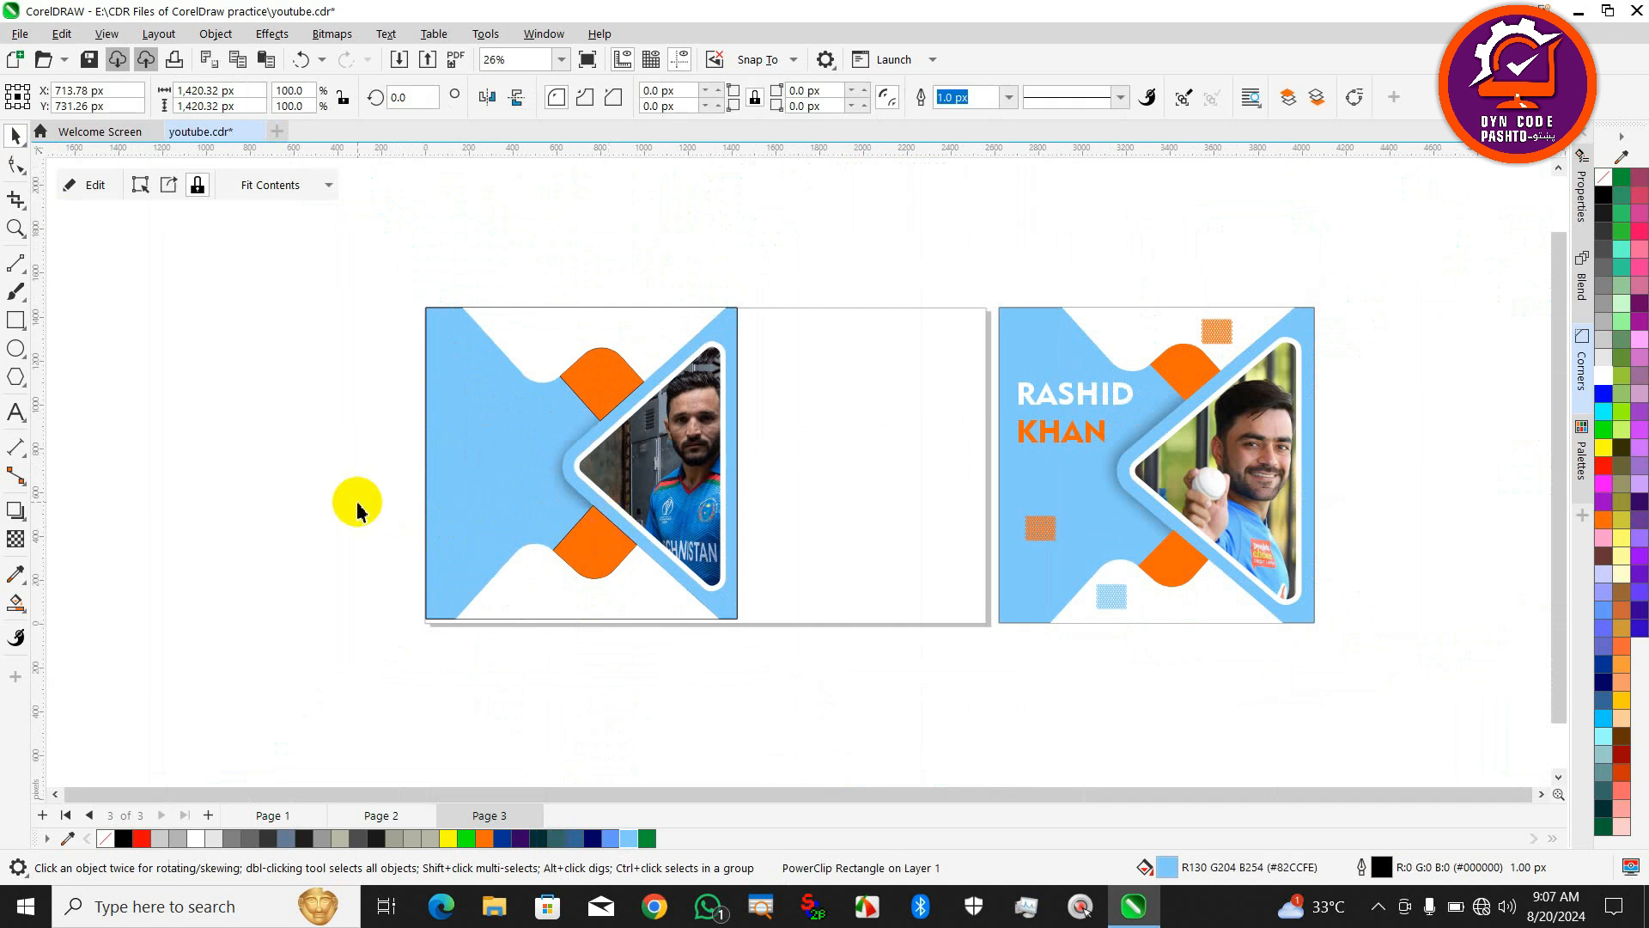
Add the artistic text "gul badeen" on the blue area beside the triangle's pointed corner and enlarge it to about 70 pt.
scroll(629, 473, down, 2)
scroll(635, 471, up, 1)
scroll(635, 481, up, 2)
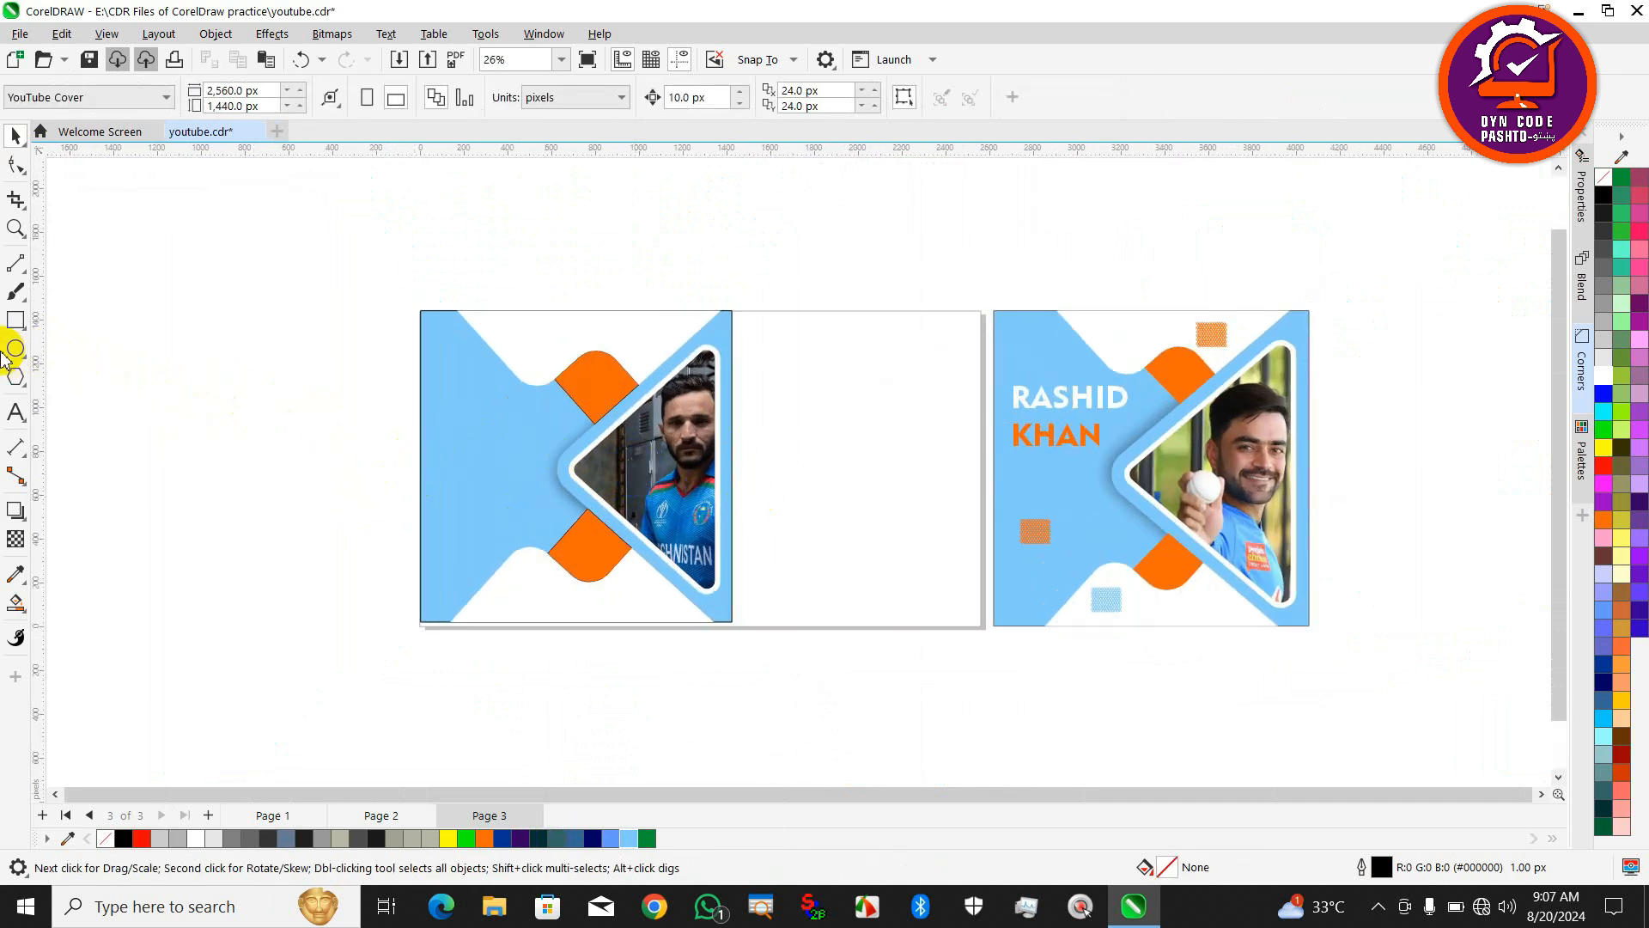
click(21, 421)
click(470, 449)
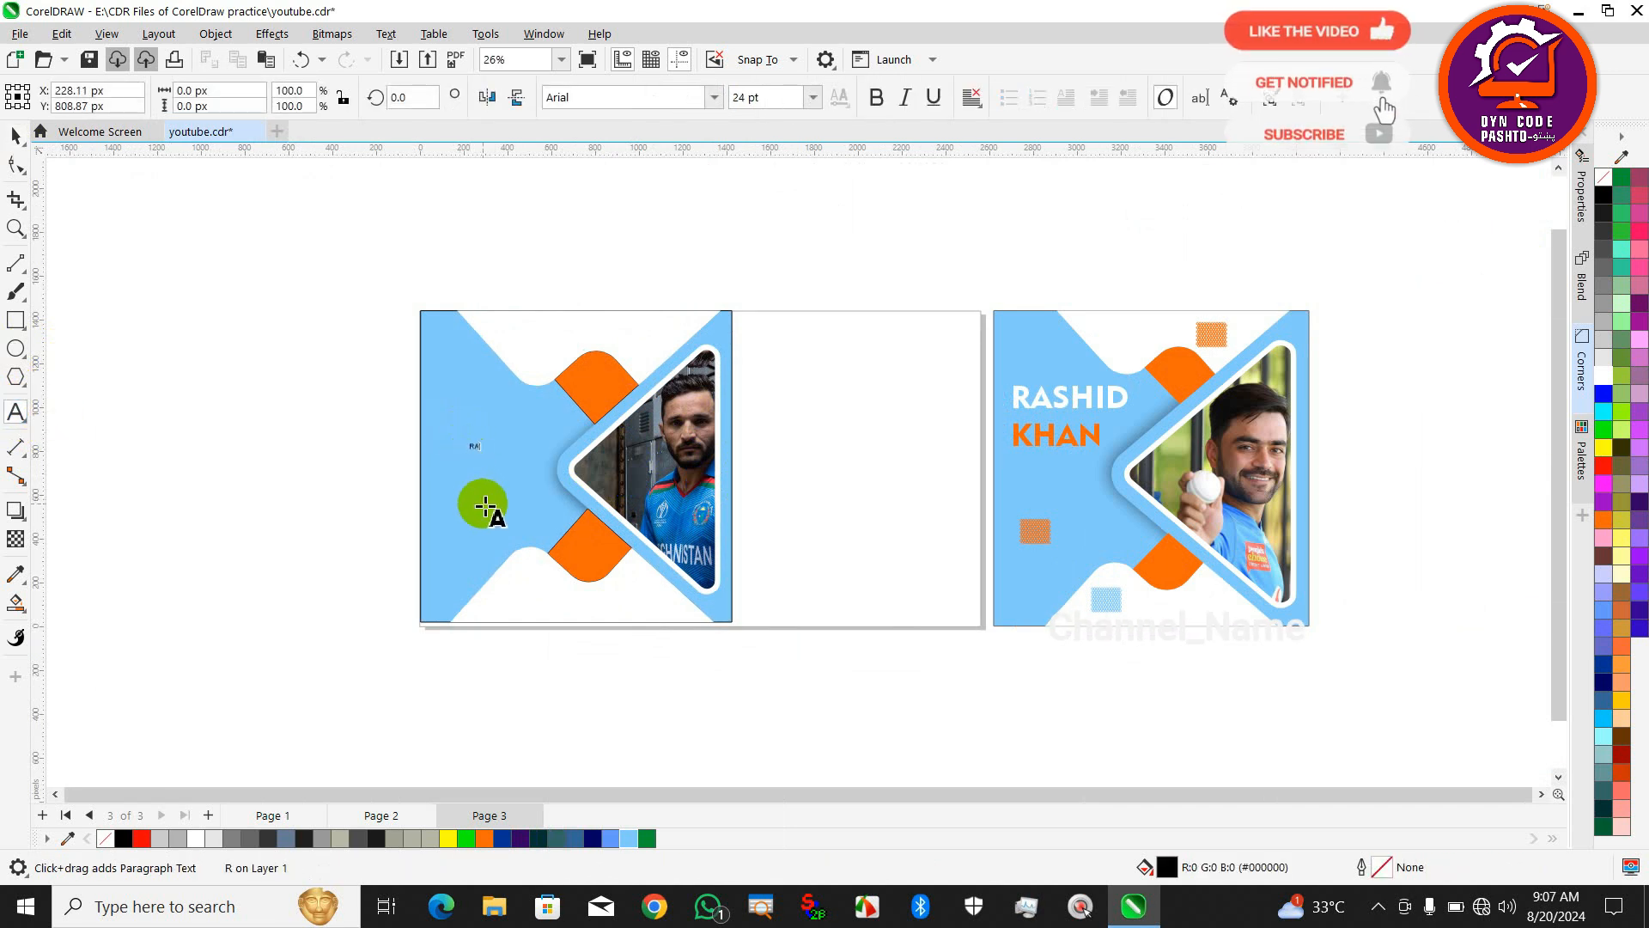
text(RASHID)
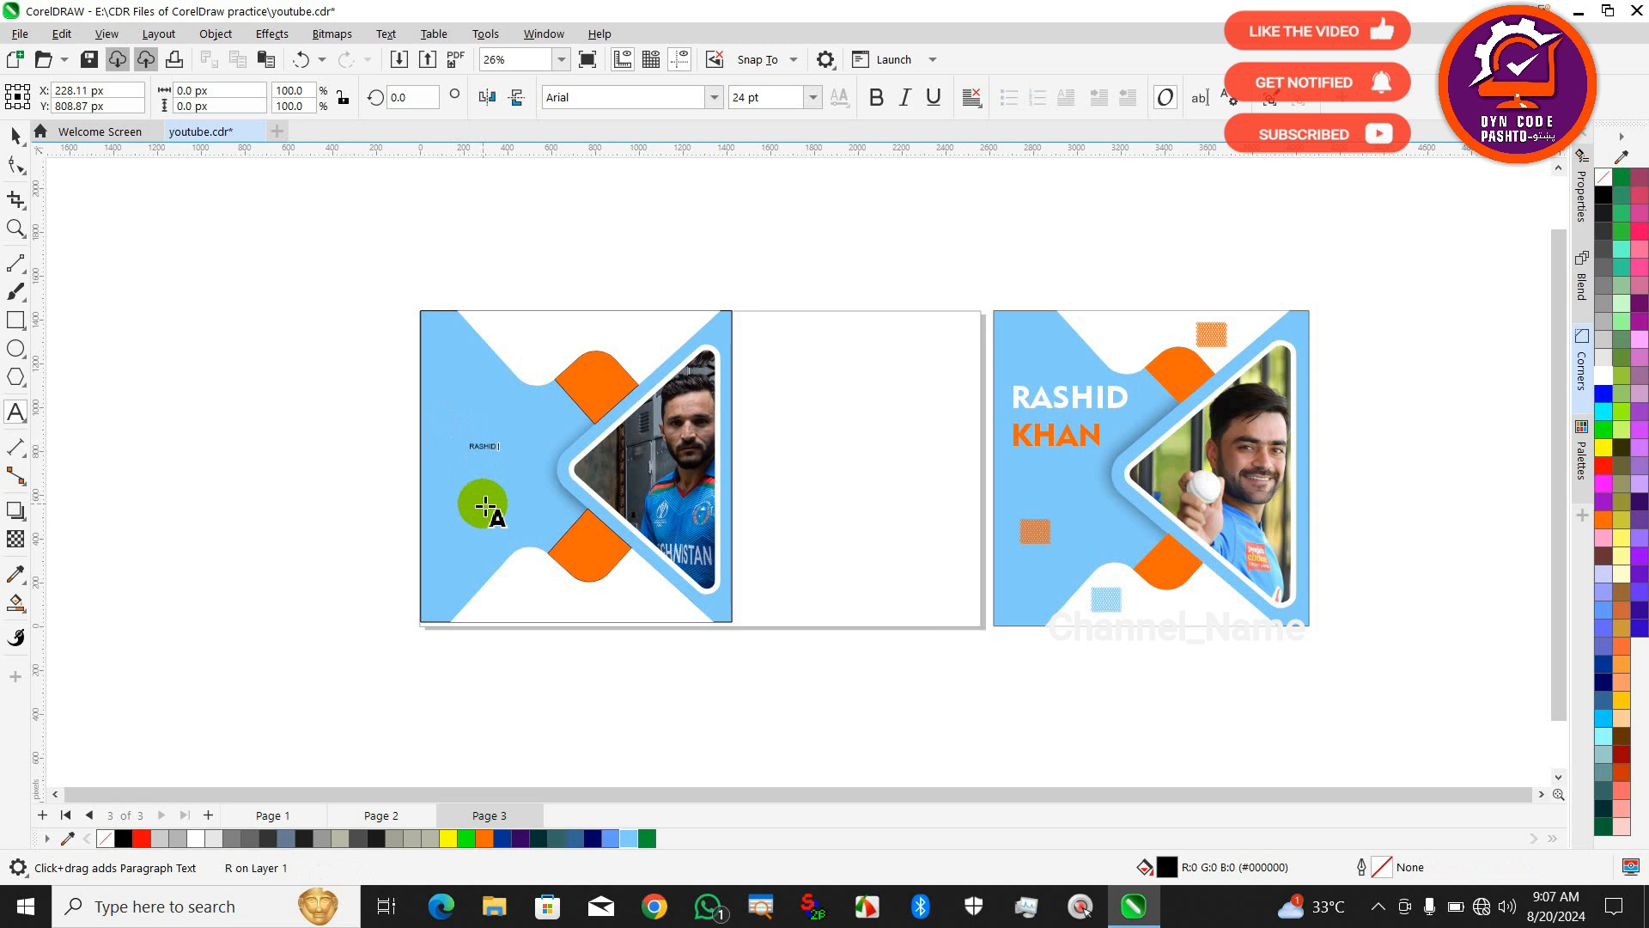
key(BackSpace)
key(BackSpace)
key(BackSpace)
key(BackSpace)
key(BackSpace)
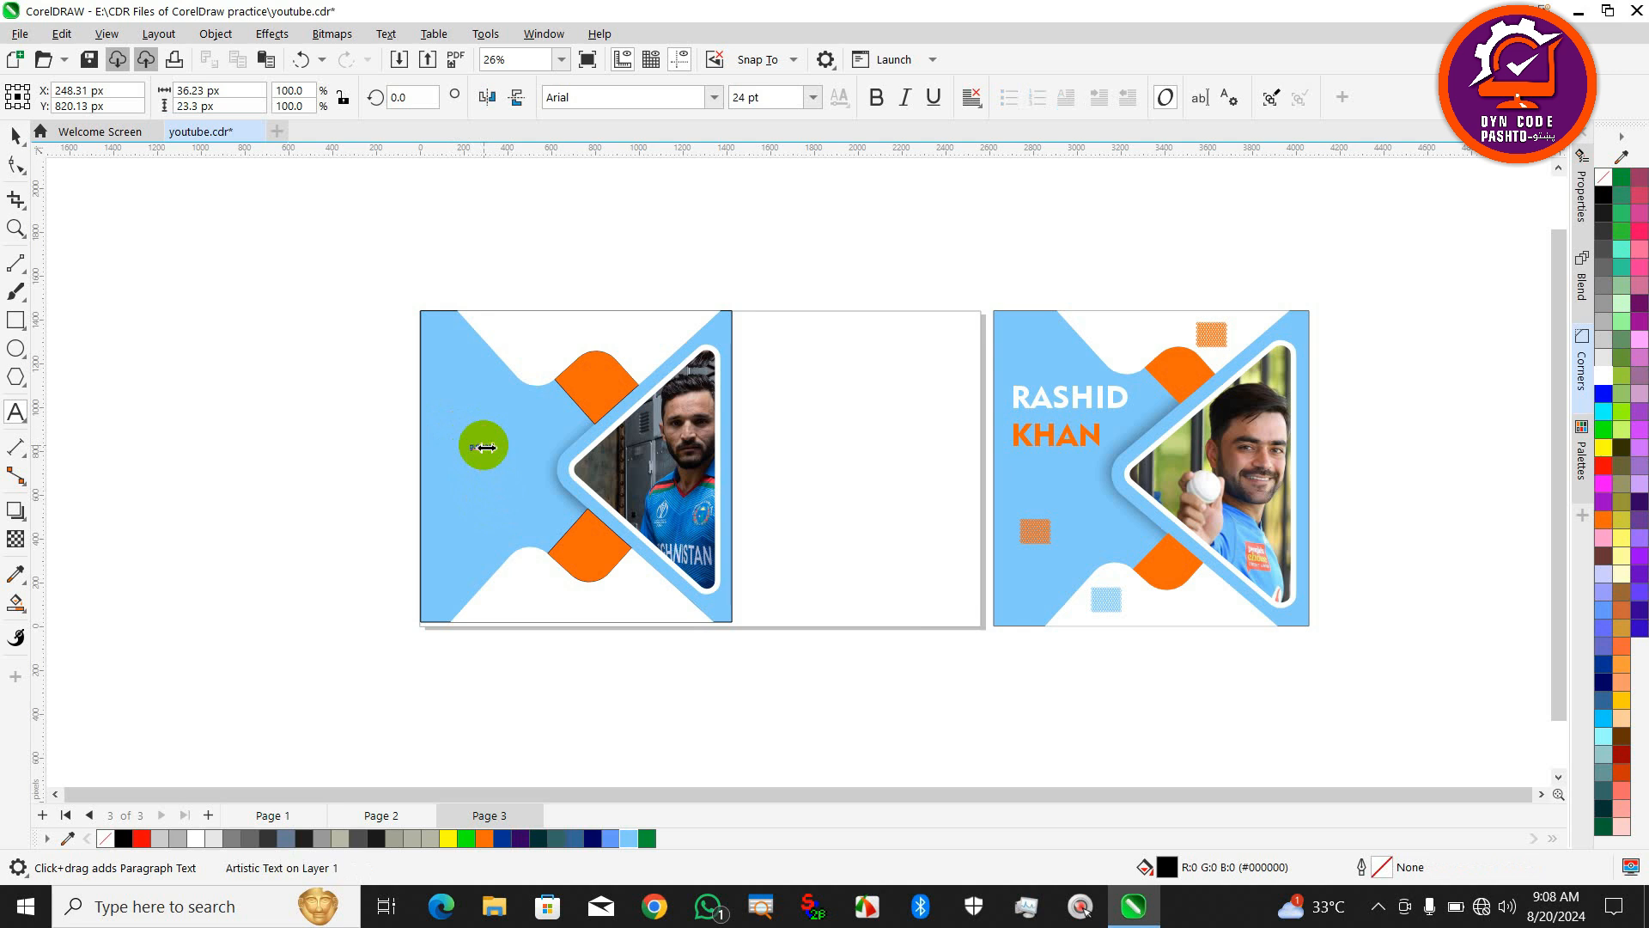
click(486, 447)
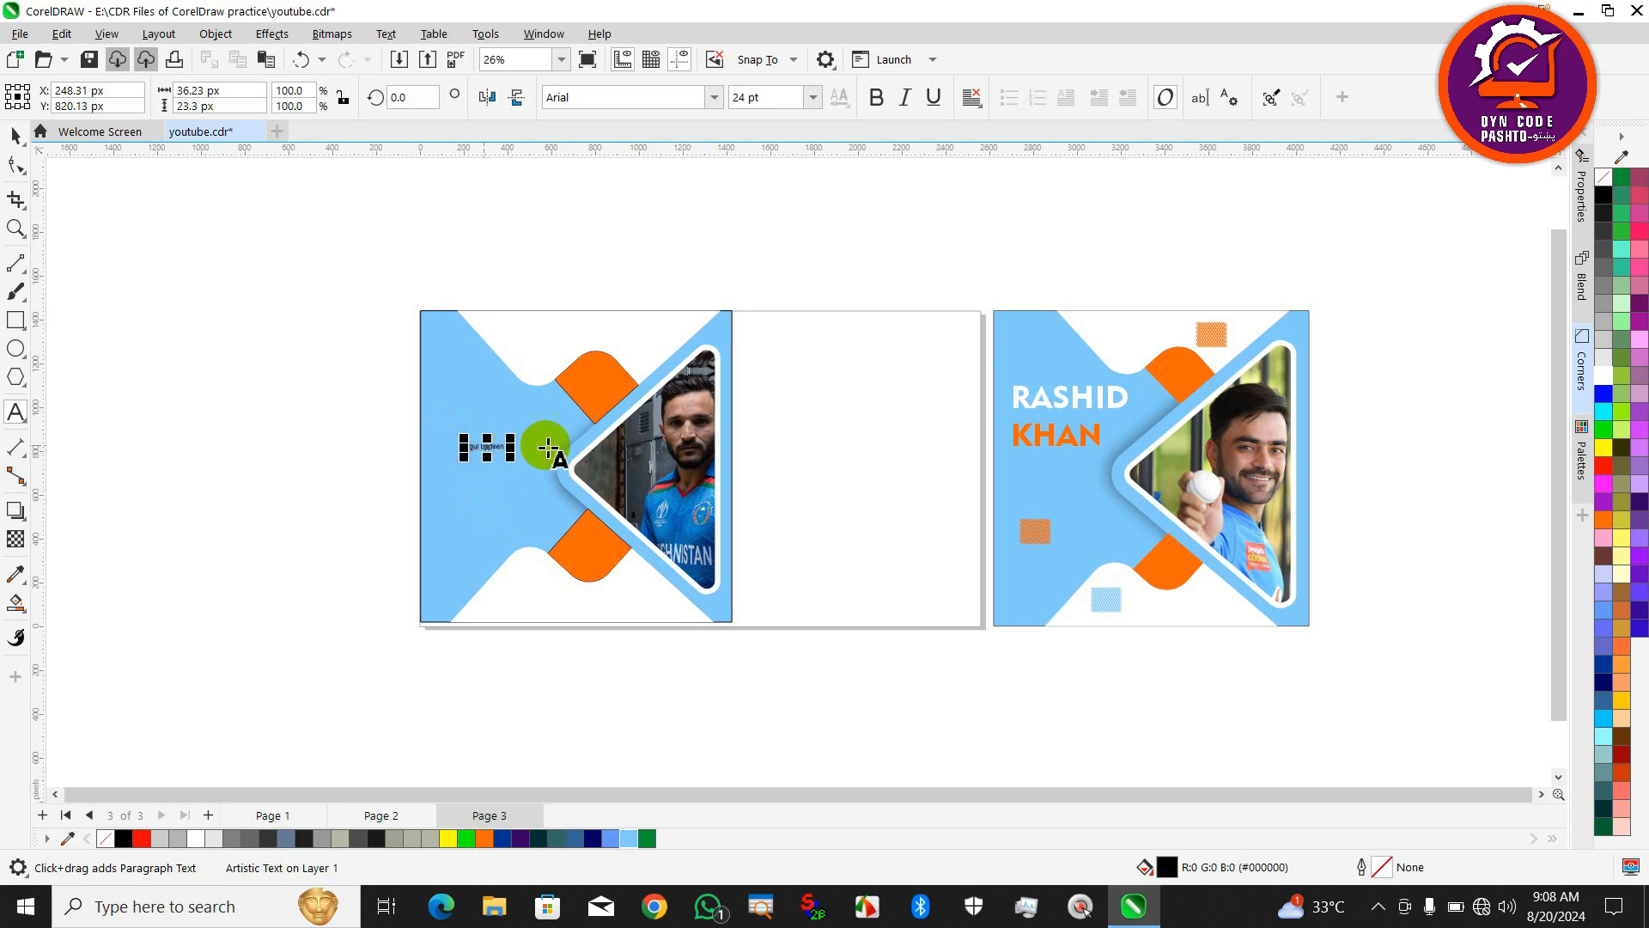
drag(513, 464, 591, 515)
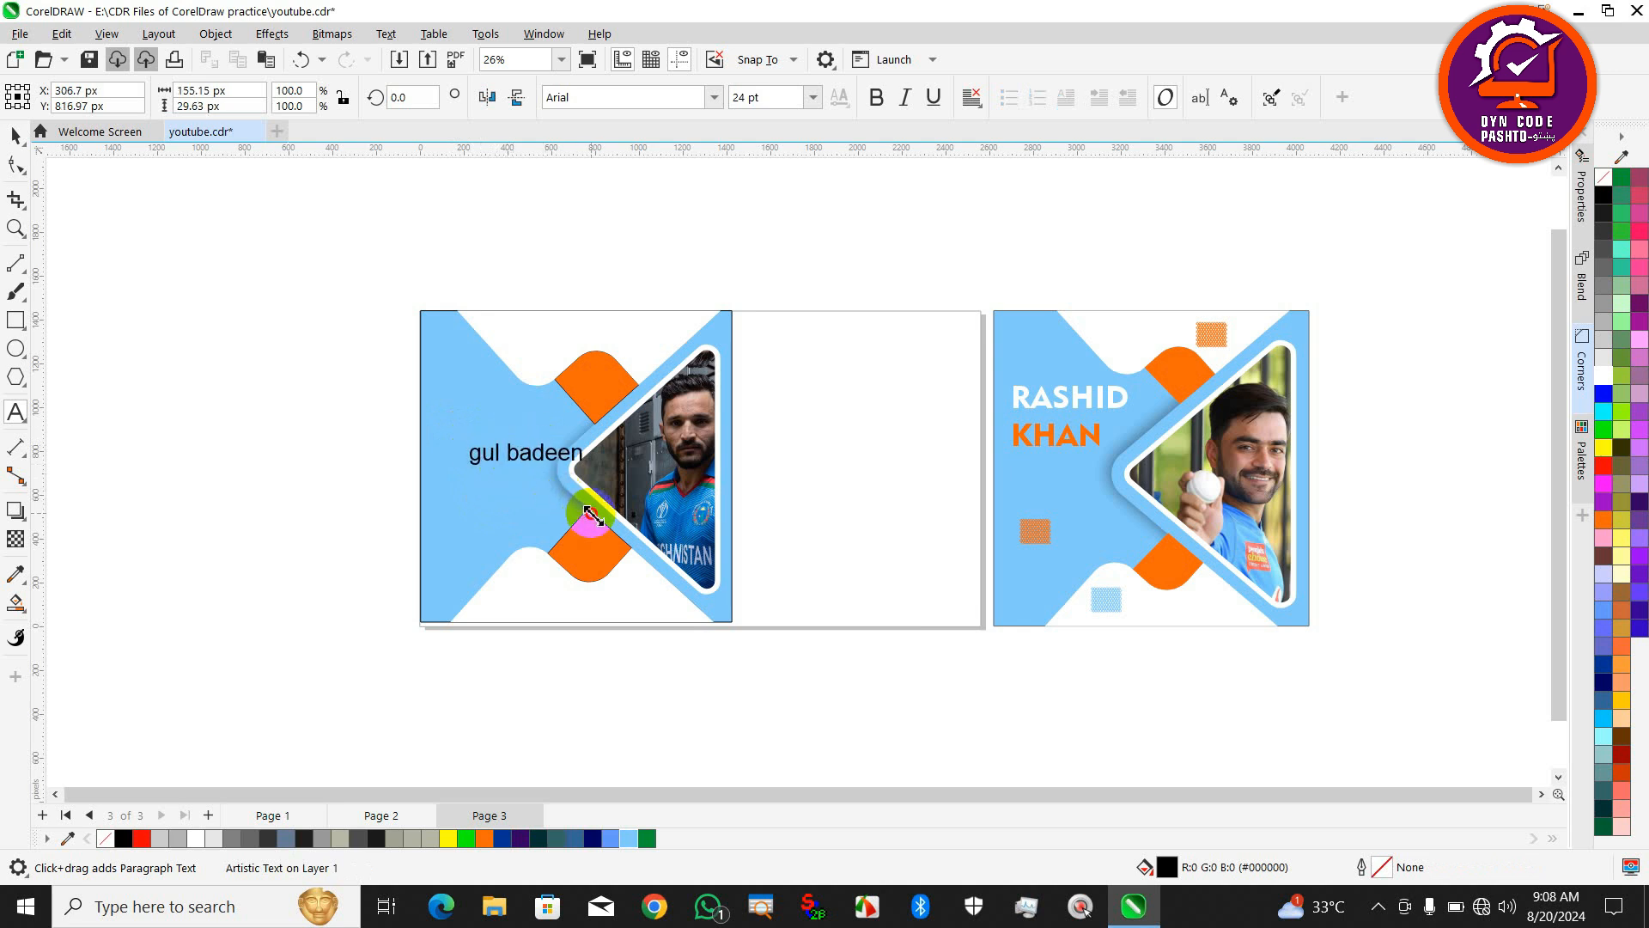
scroll(528, 449, up, 2)
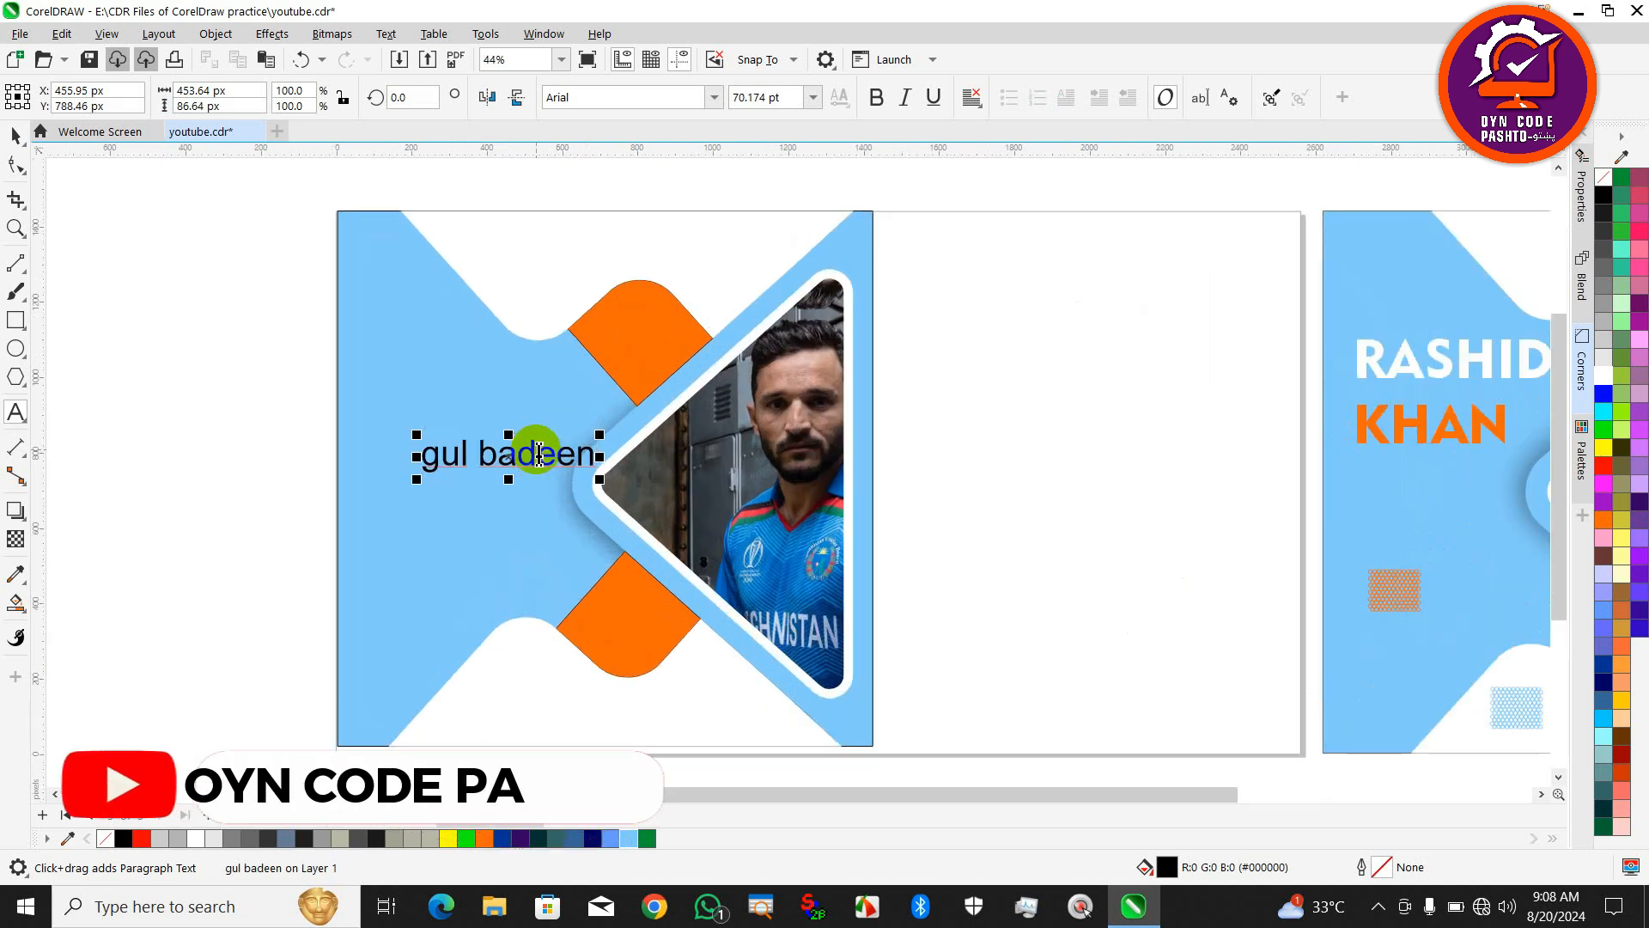
double_click(537, 455)
triple_click(538, 455)
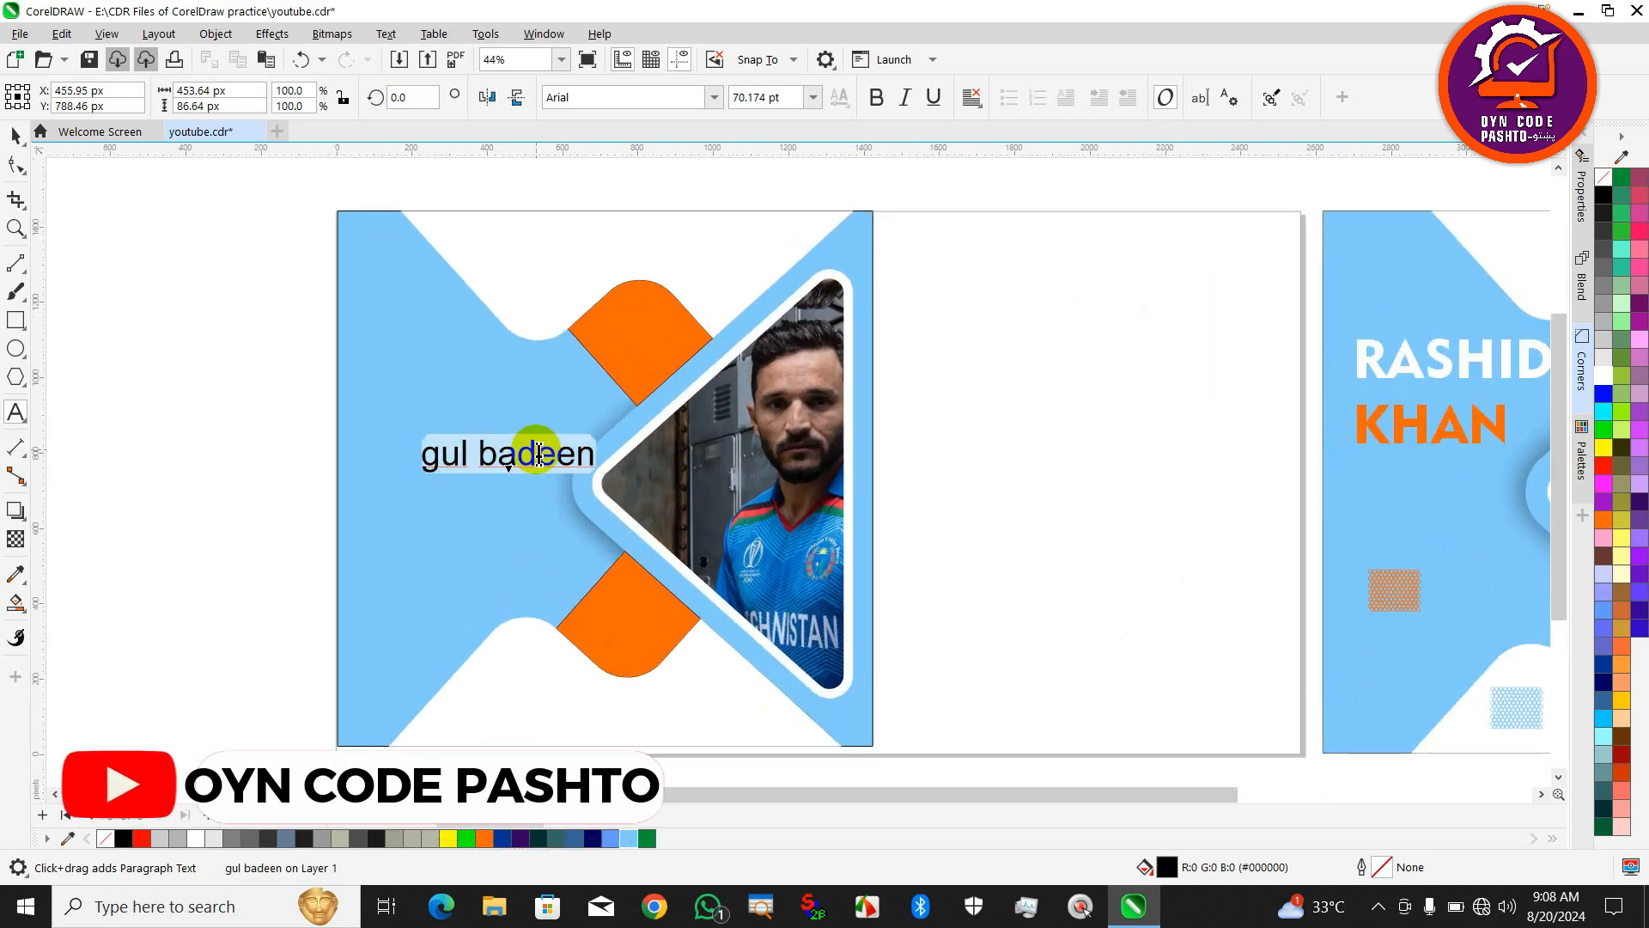
text(GUL BADEEN)
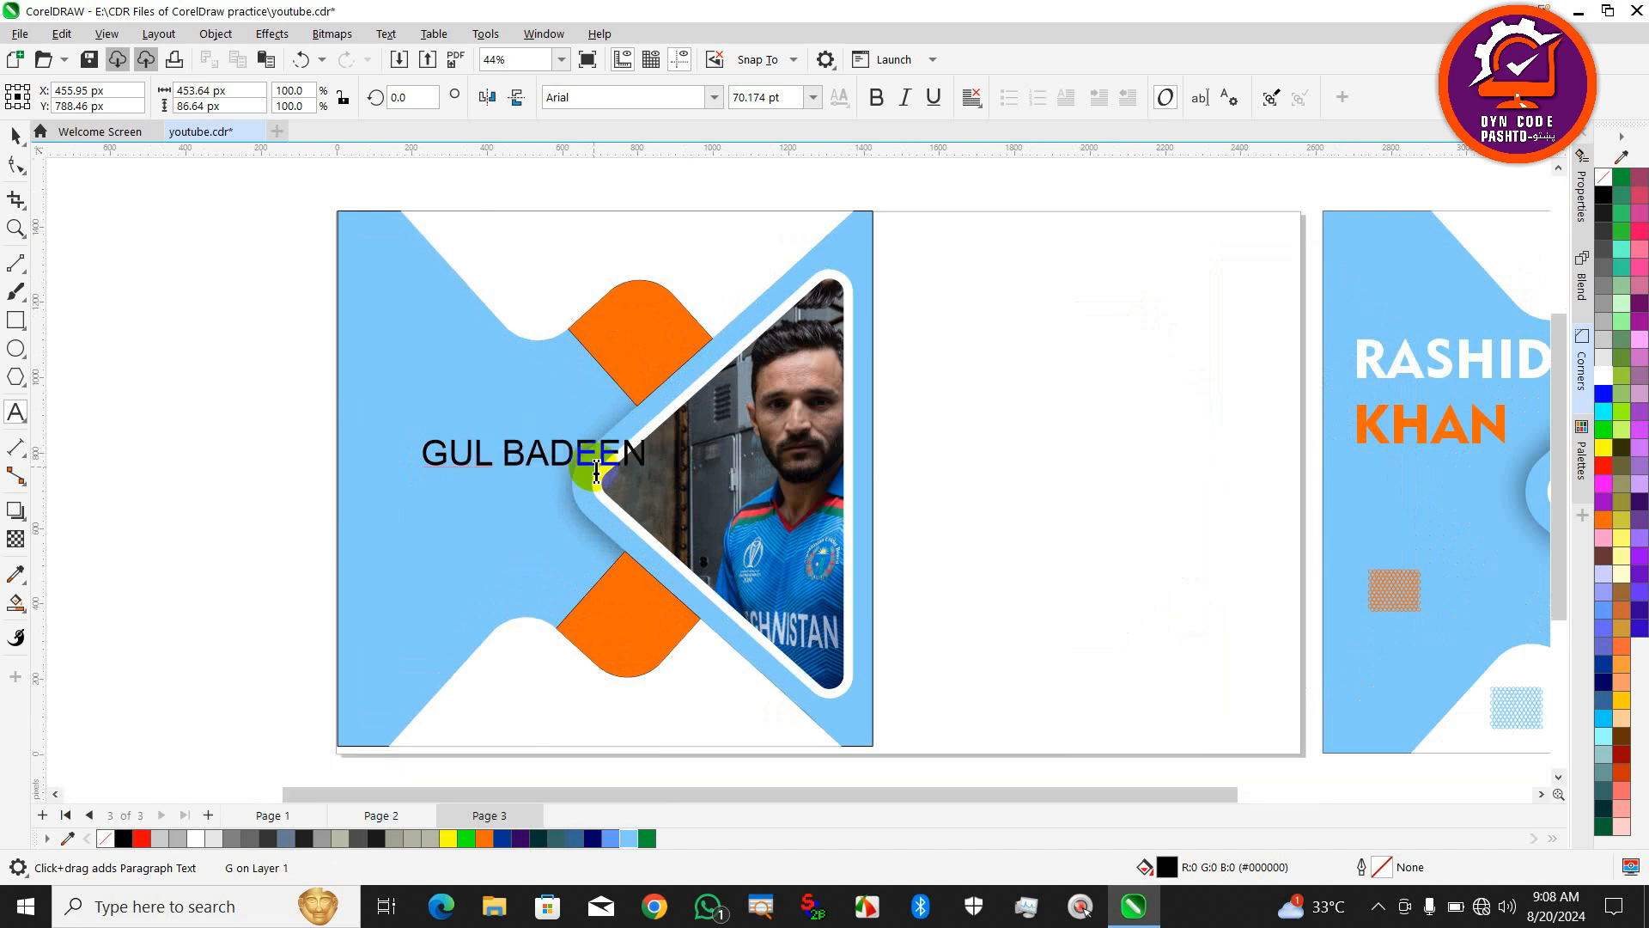
key(ctrl+space)
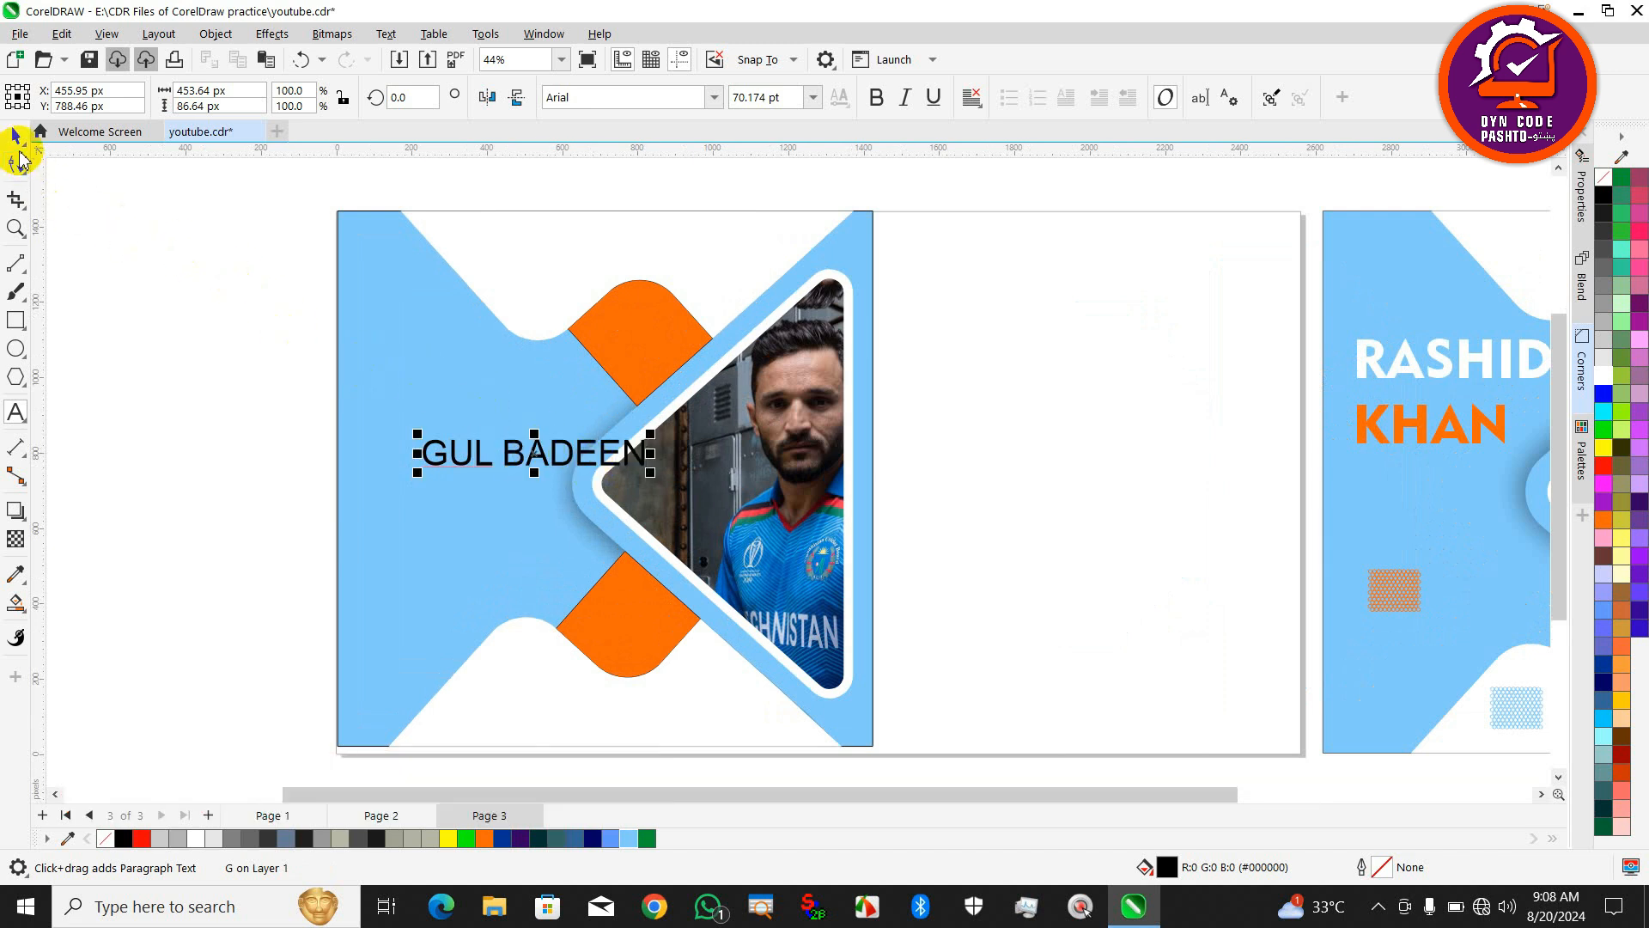
click(505, 475)
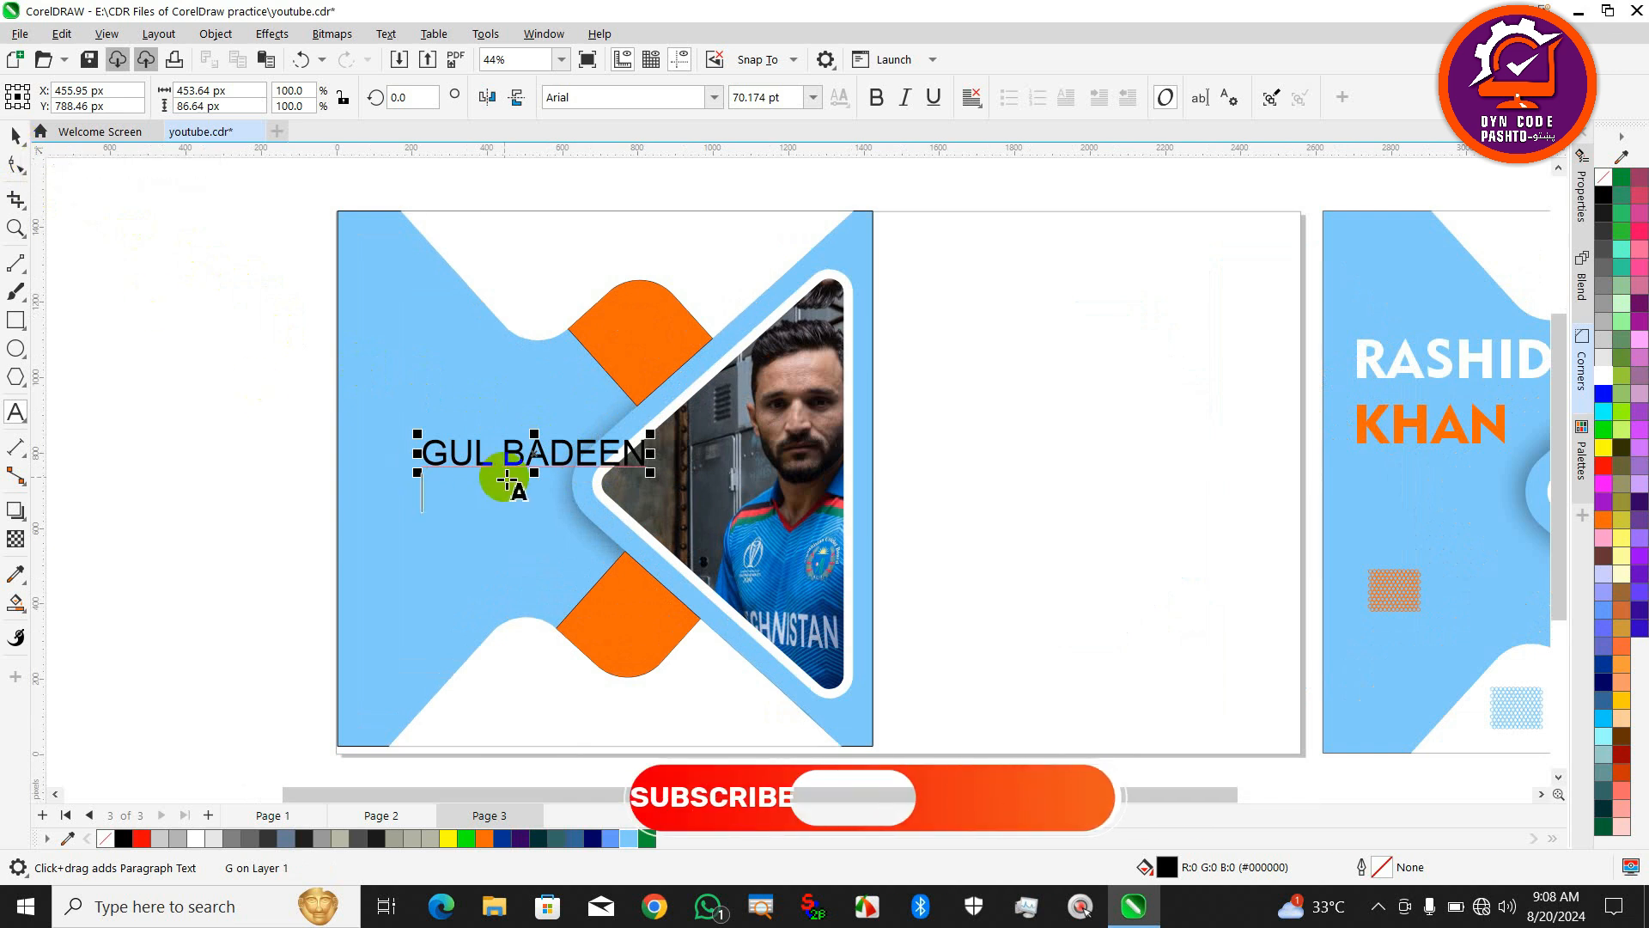